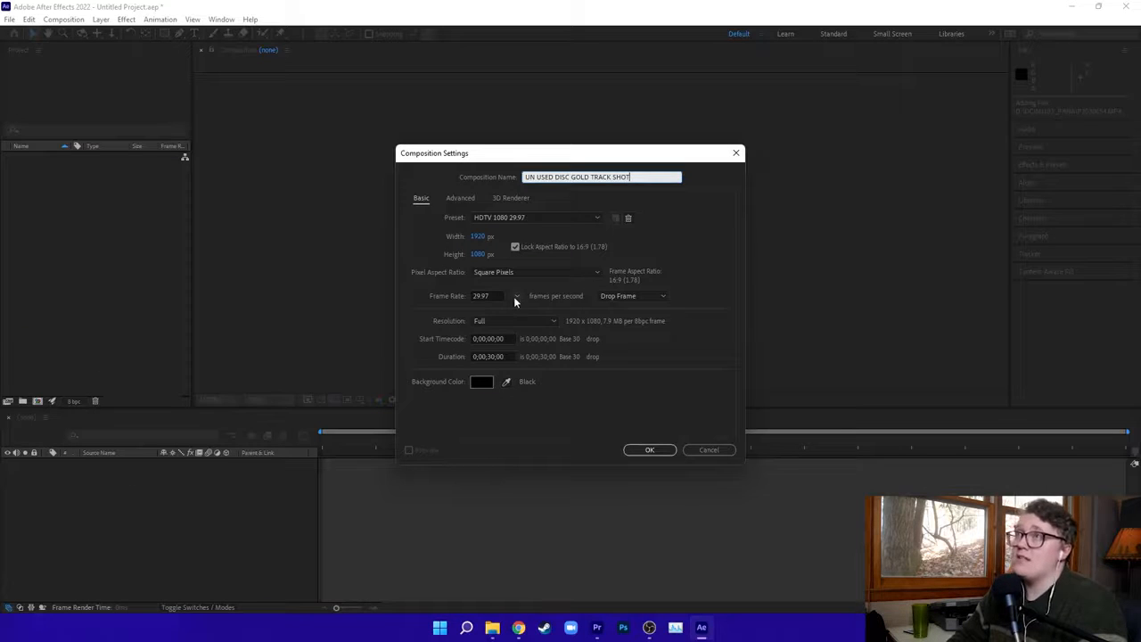
Set the new composition's frame rate to 24 fps and create it with a duration of 0:00:30:00.
click(515, 297)
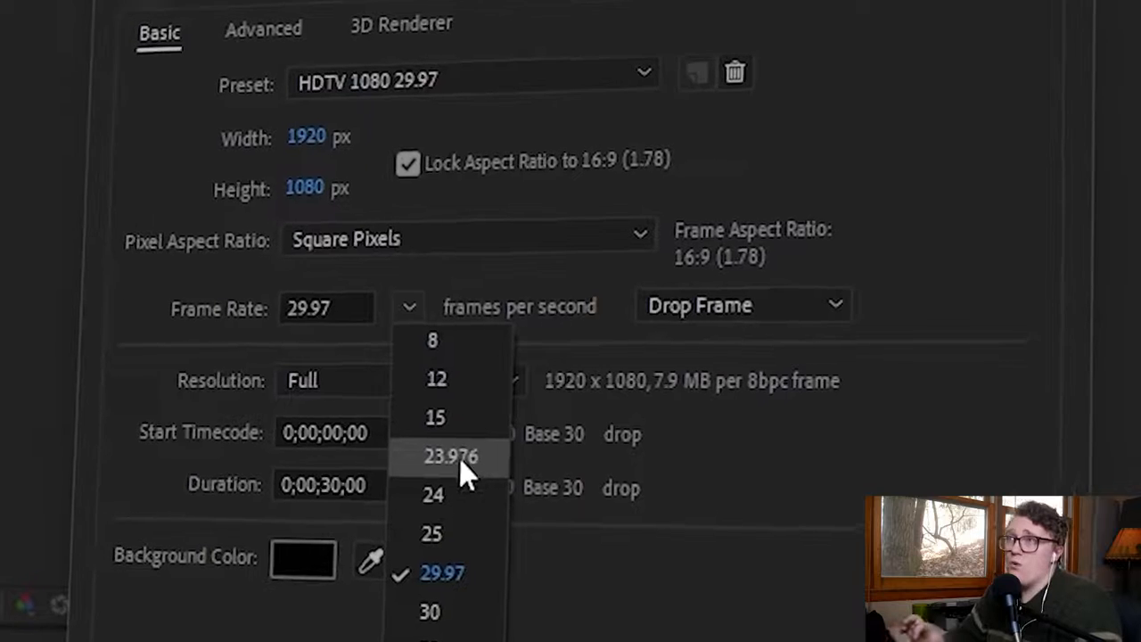
click(456, 502)
click(295, 495)
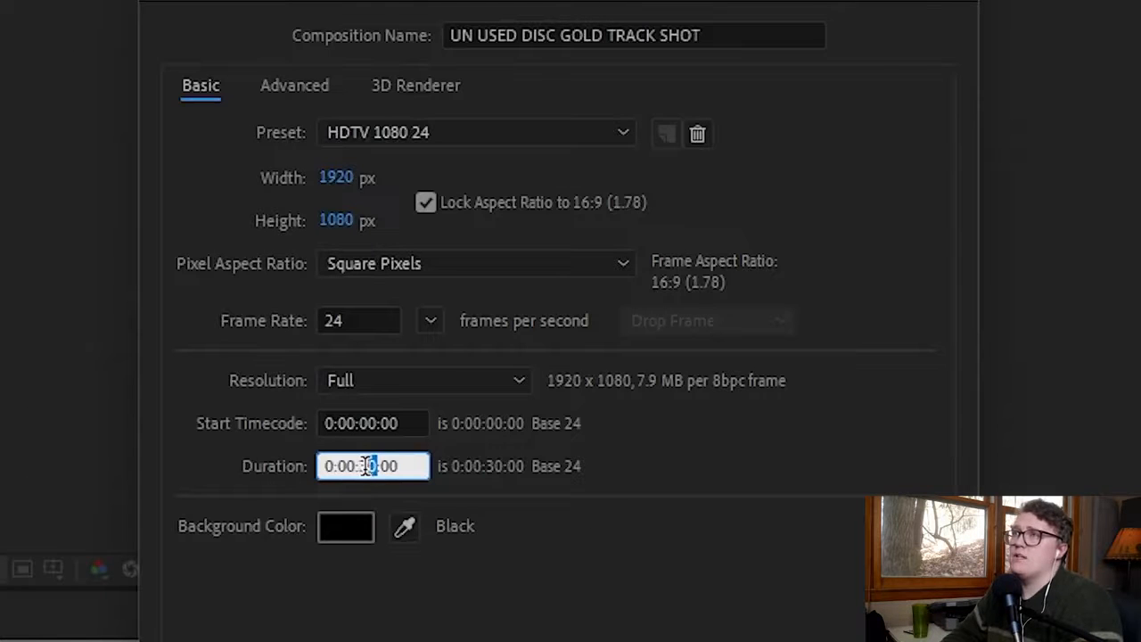
click(438, 557)
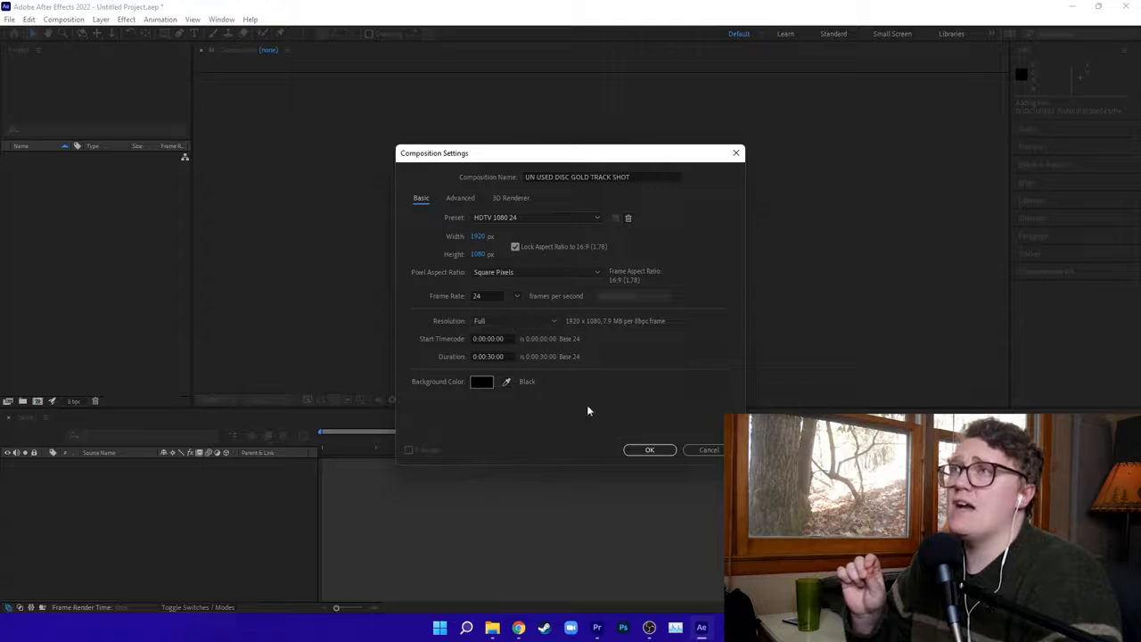
click(654, 448)
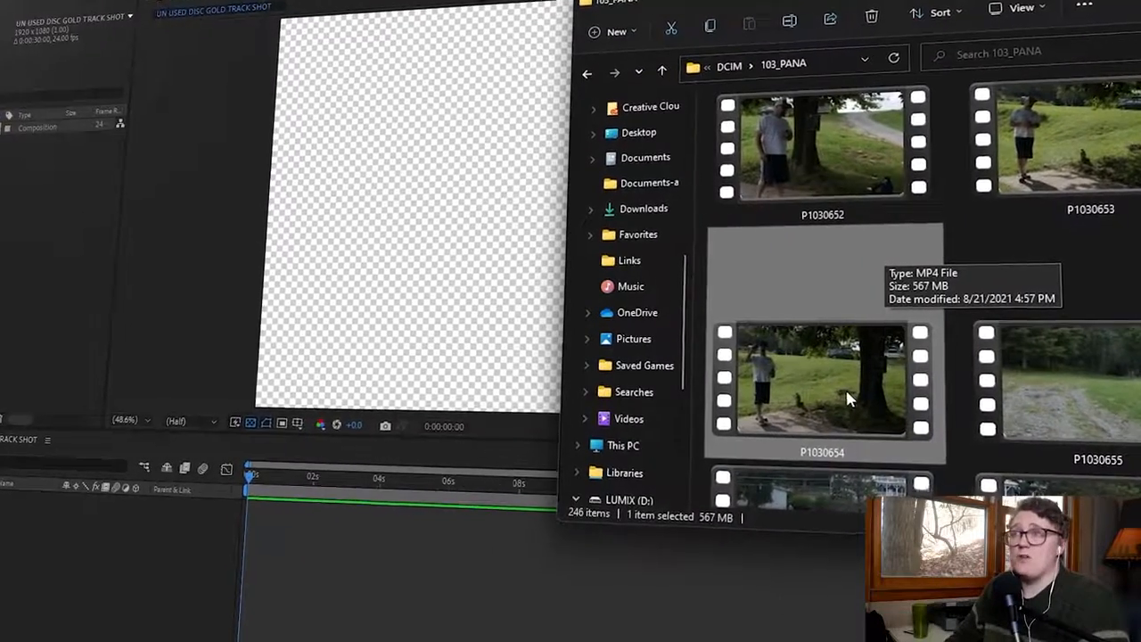
Import the clip P1030654.MP4 and add it to the composition's timeline, toggling its visibility off and back on.
drag(844, 399, 63, 565)
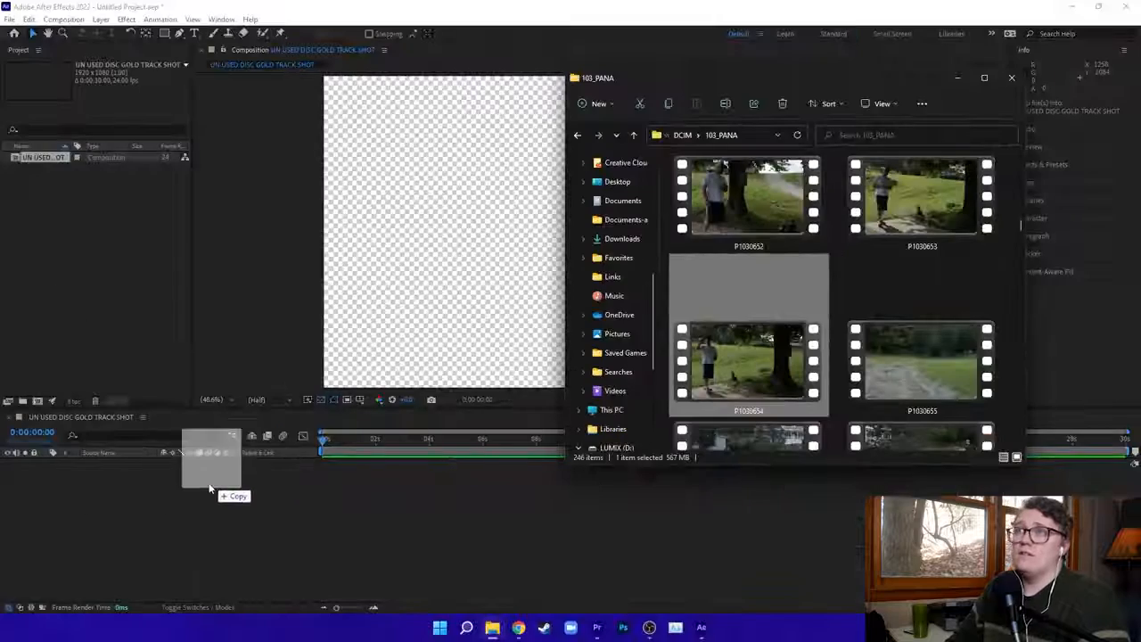
drag(209, 487, 163, 501)
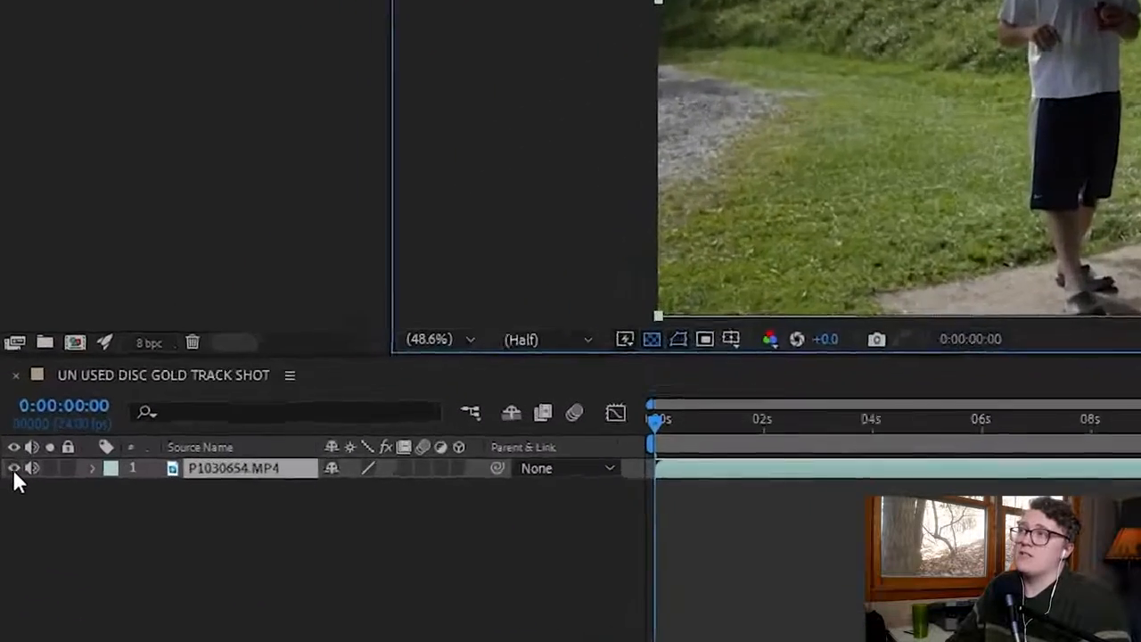
click(13, 468)
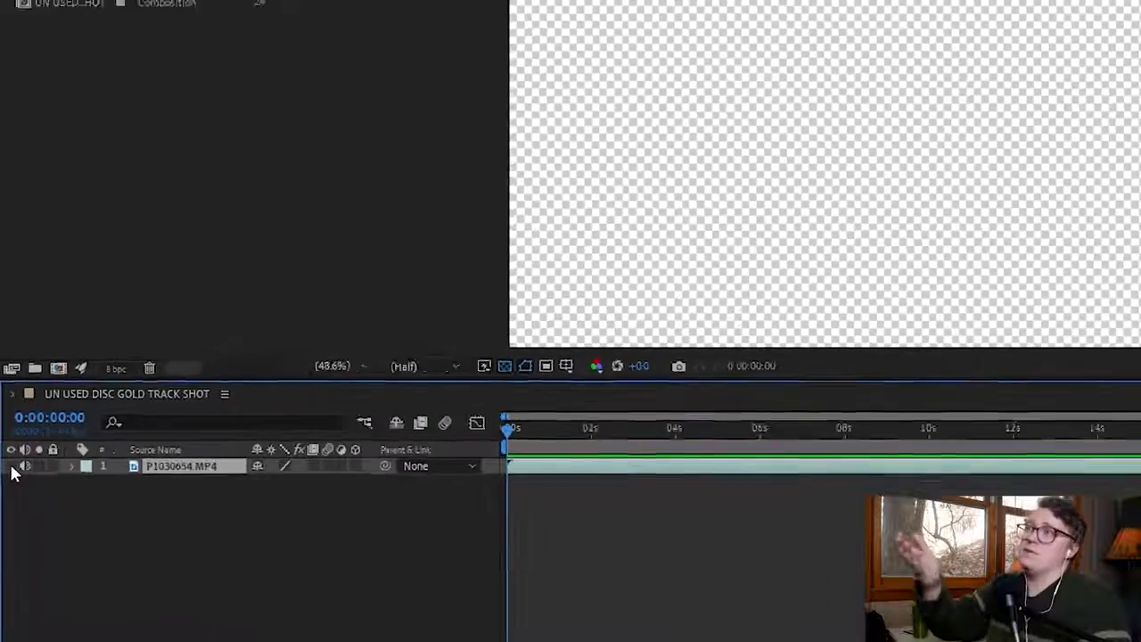
click(20, 475)
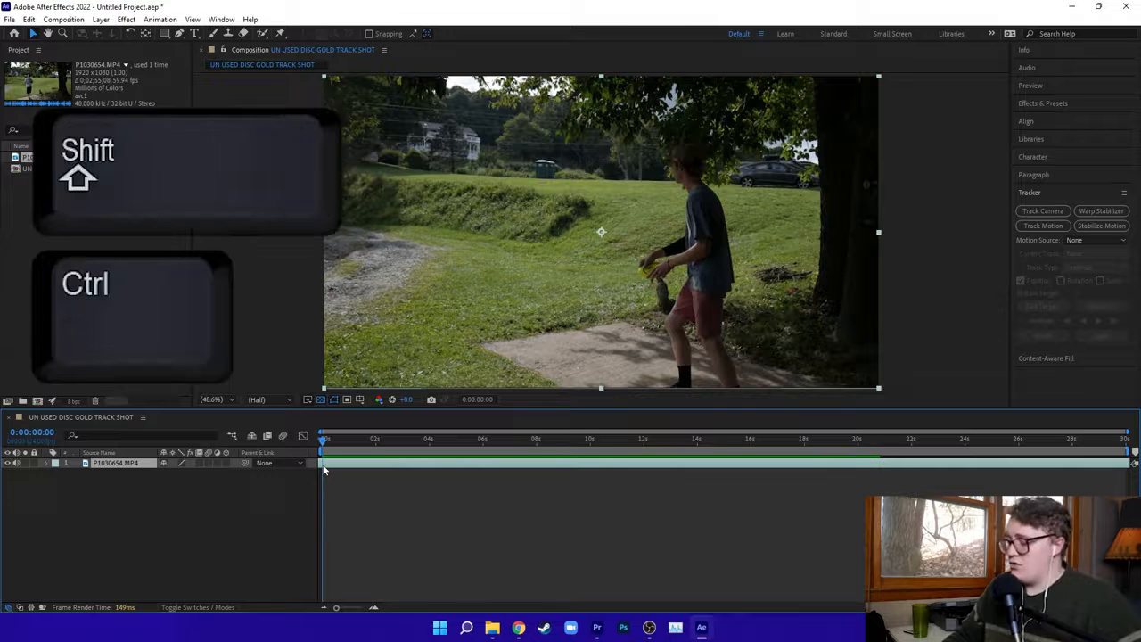
Split the P1030654.MP4 layer at 0:00:00:00 and delete the piece before the split.
key(ctrl+shift+d)
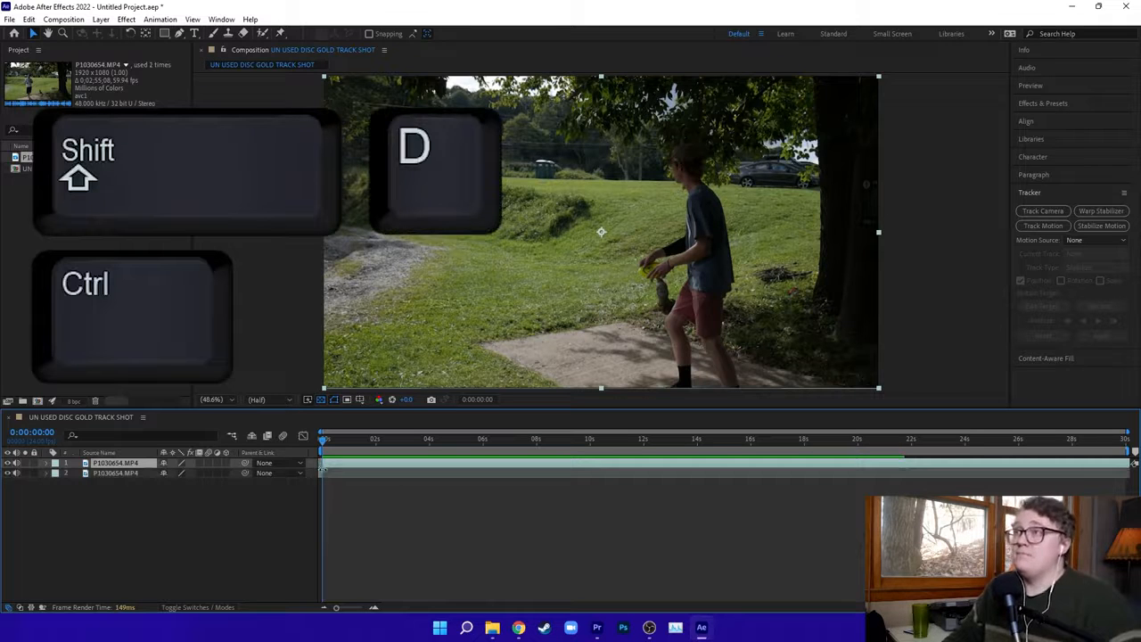
click(118, 474)
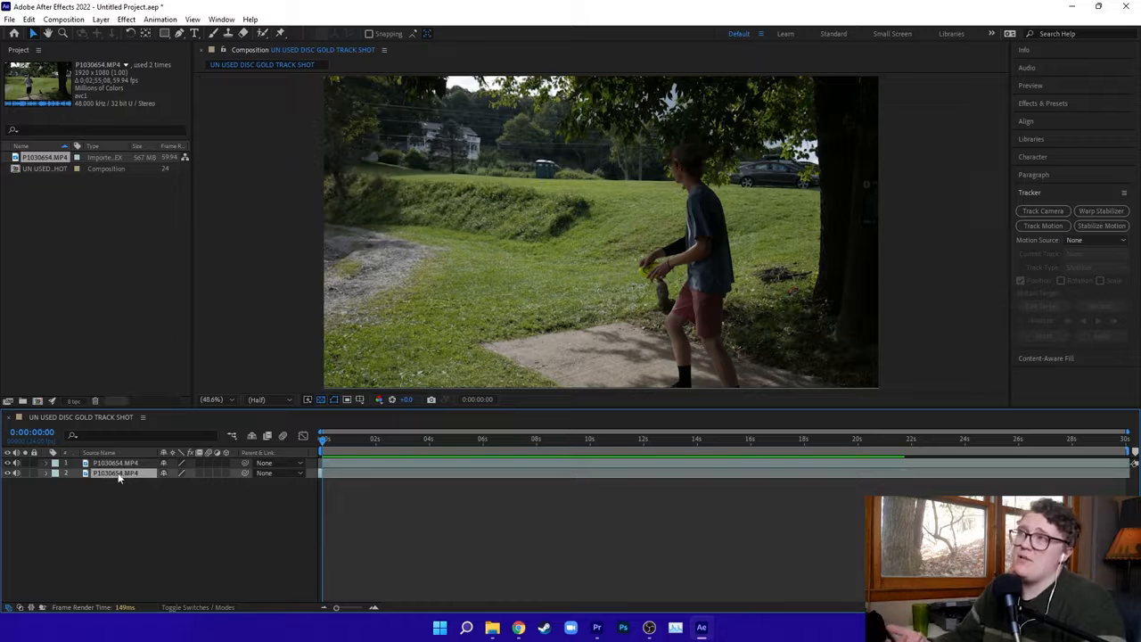
key(Delete)
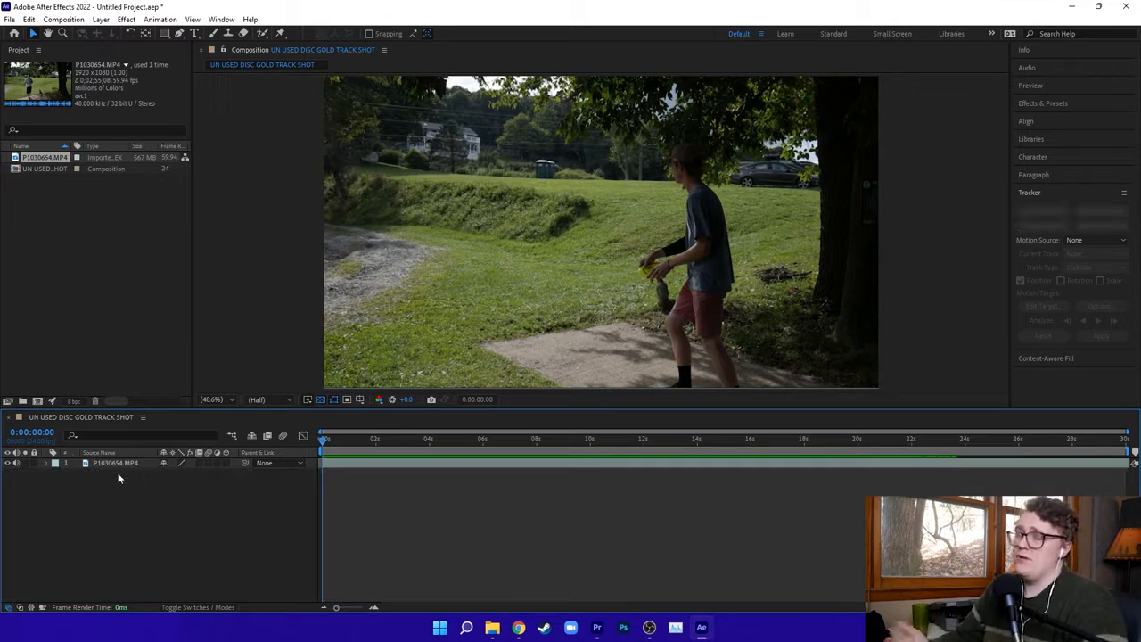
Play the clip up to 0:00:07:09, split the layer there and delete the part after the split.
click(336, 466)
click(336, 464)
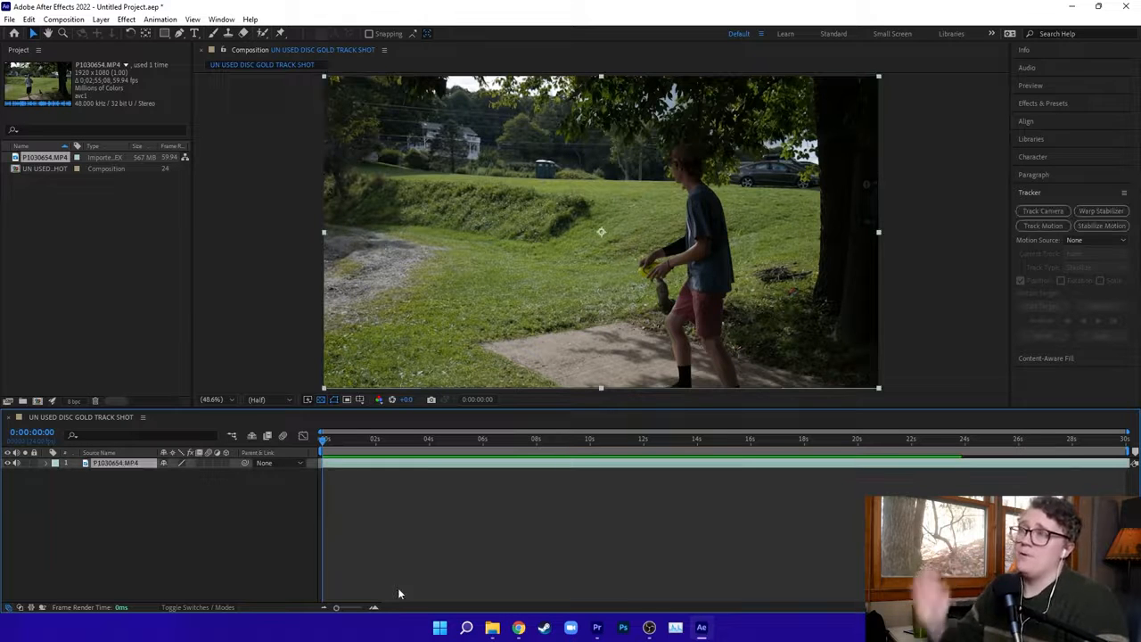
key(space)
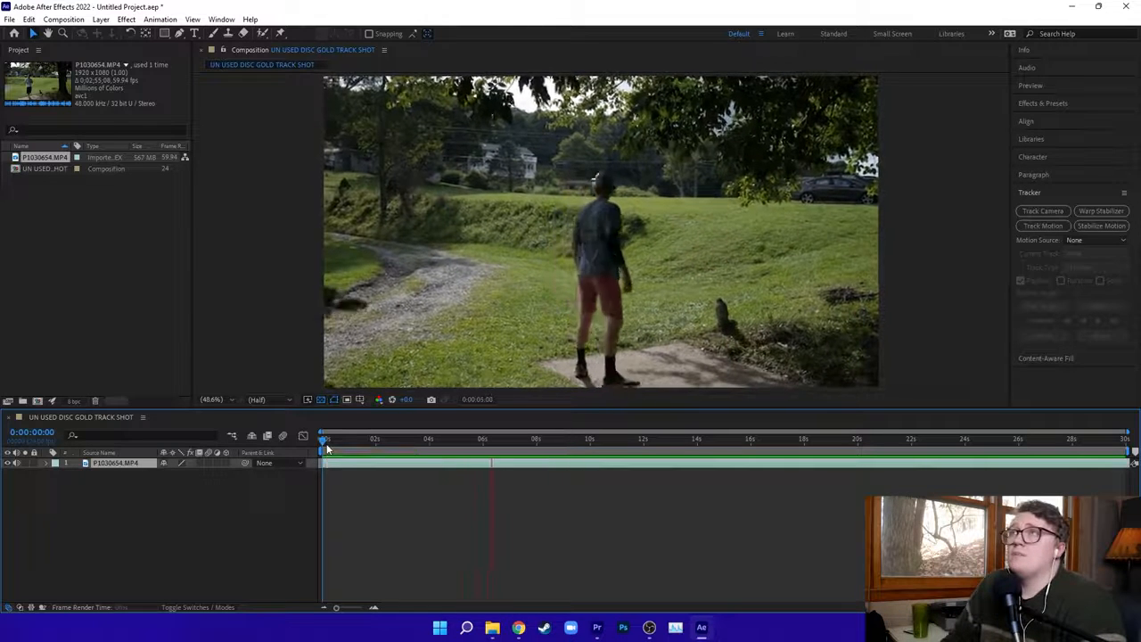
key(space)
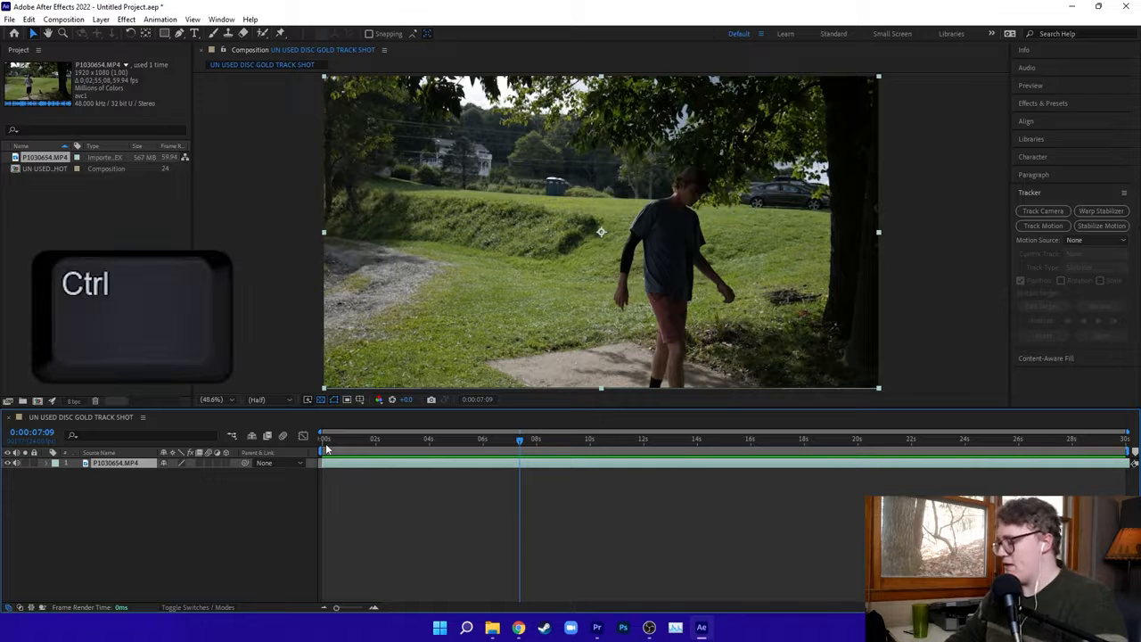
key(ctrl+shift+d)
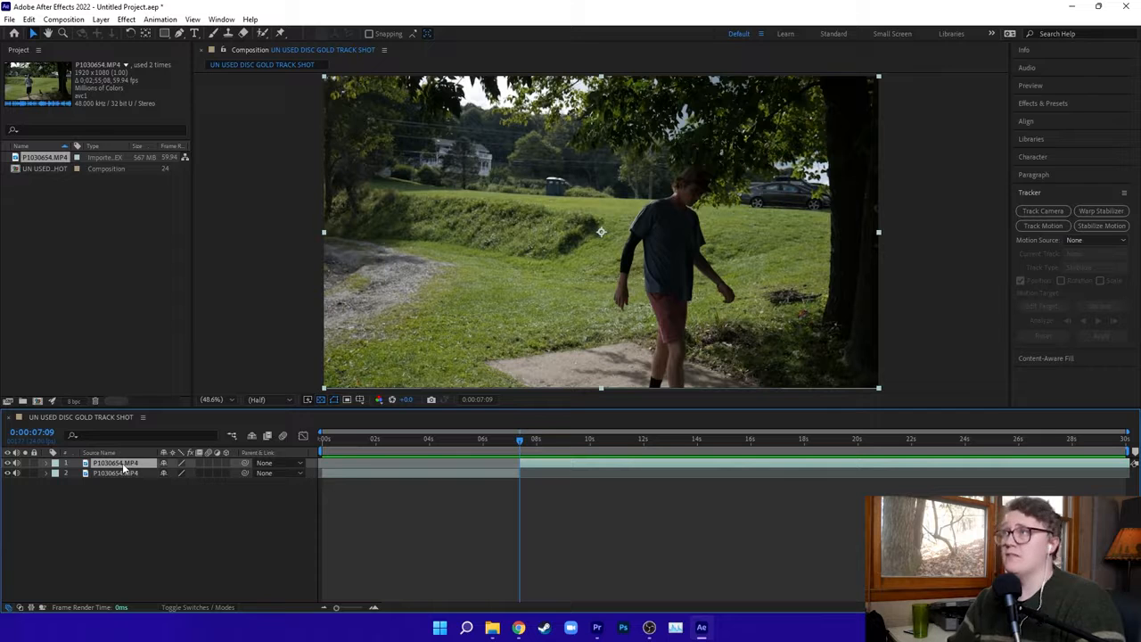
key(Delete)
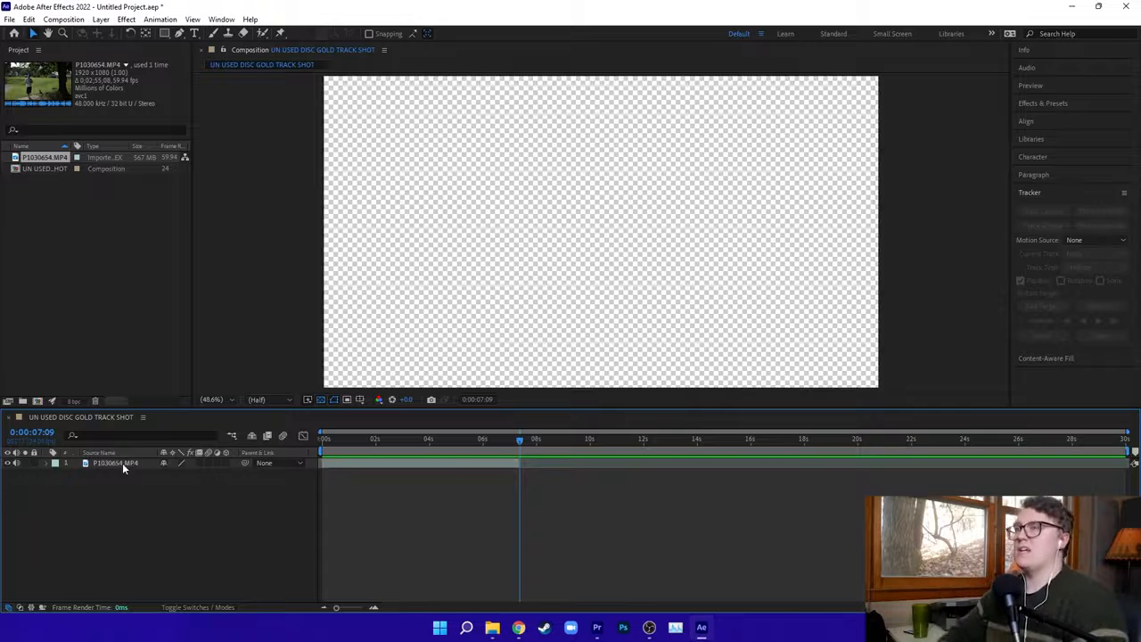
Scrub through the throw, return to 0:00:00:00, and pre-compose the layer as P1030654.MP4 Comp 1, leaving all attributes in the main composition.
click(442, 467)
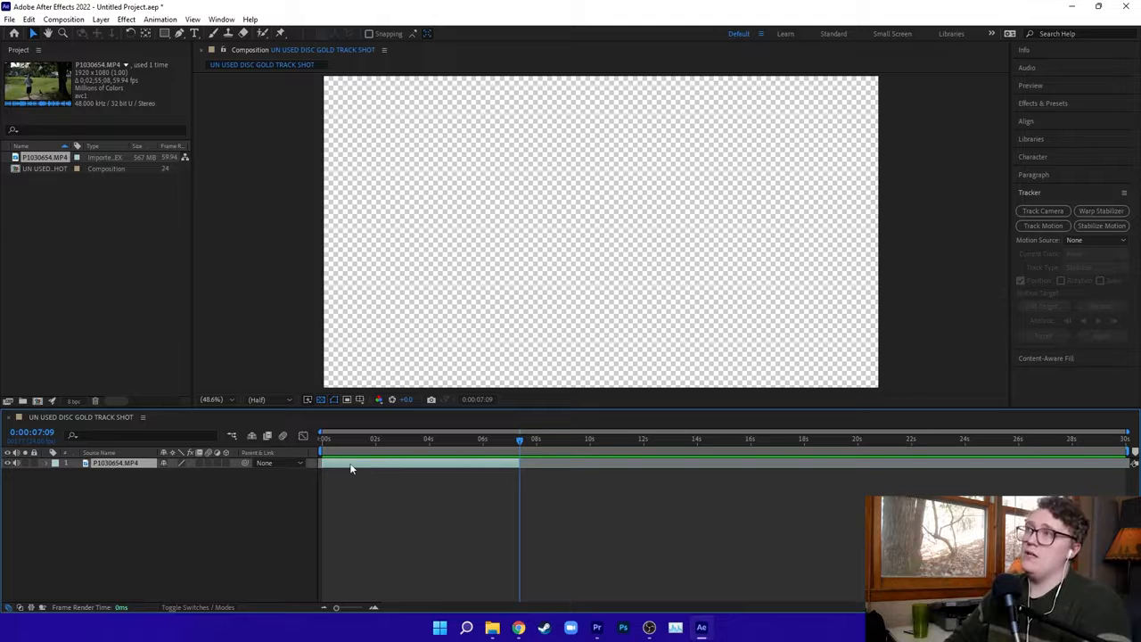
click(381, 441)
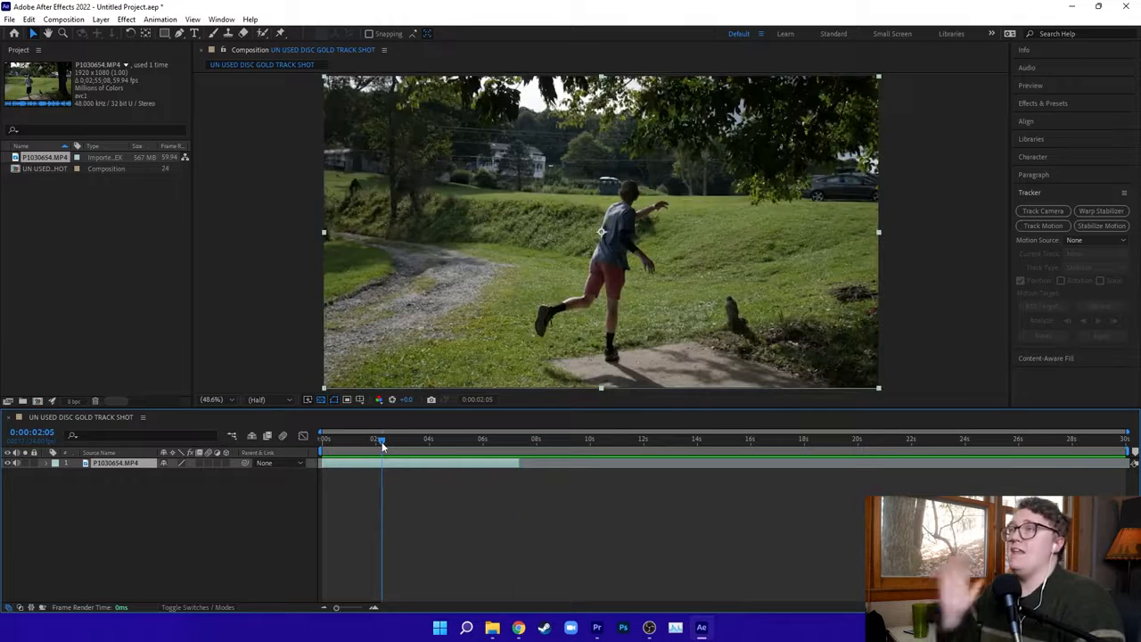
drag(382, 443, 325, 443)
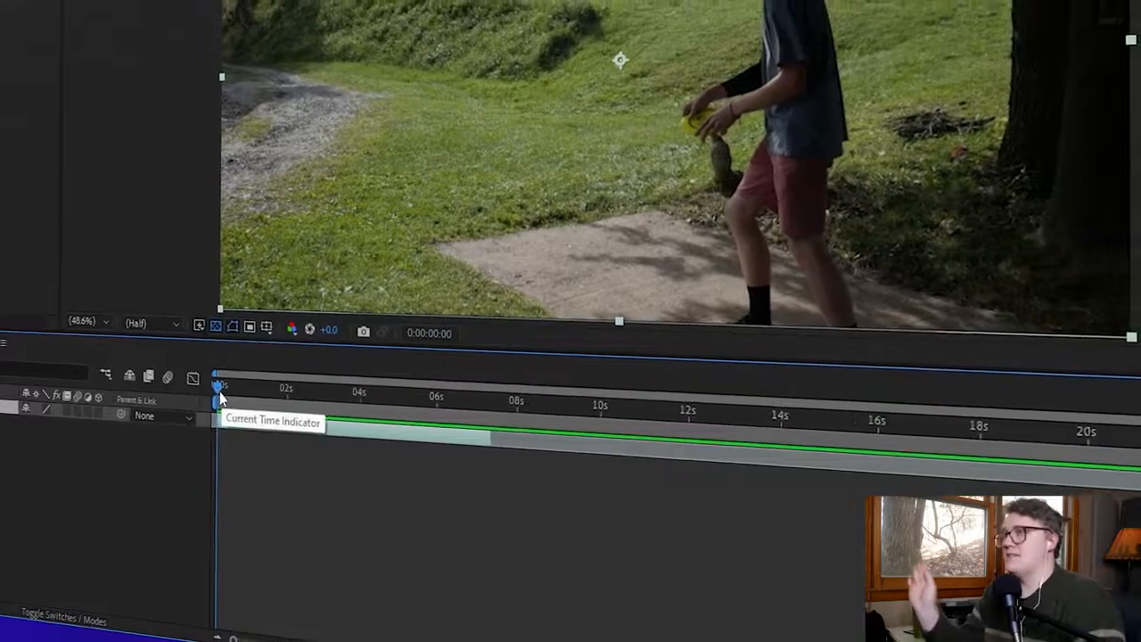
drag(325, 443, 404, 444)
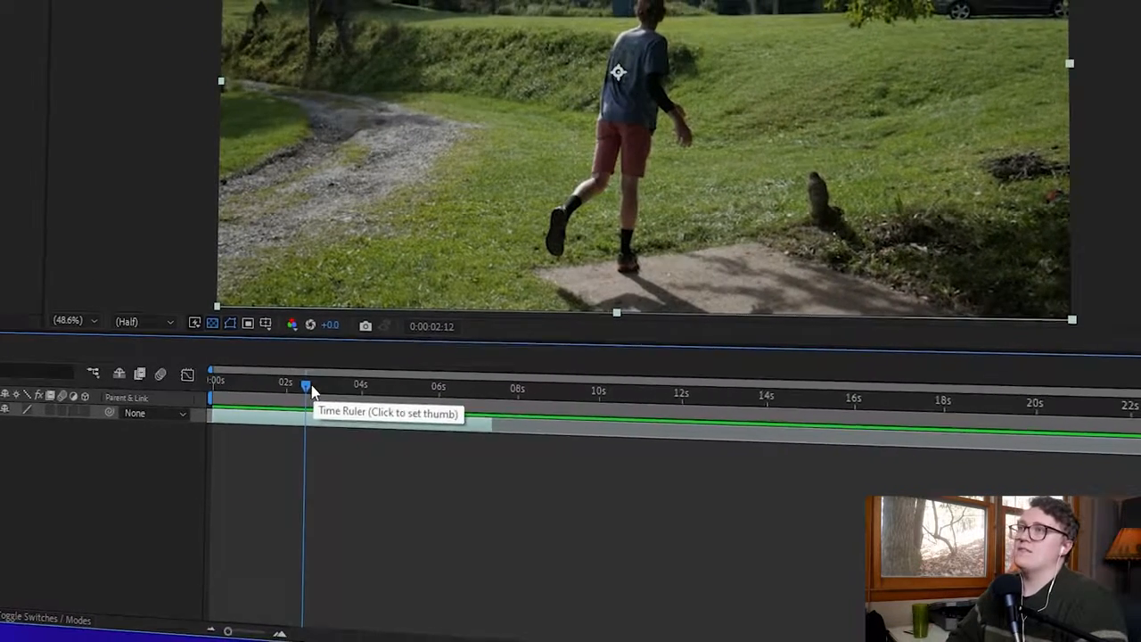
drag(306, 386, 134, 387)
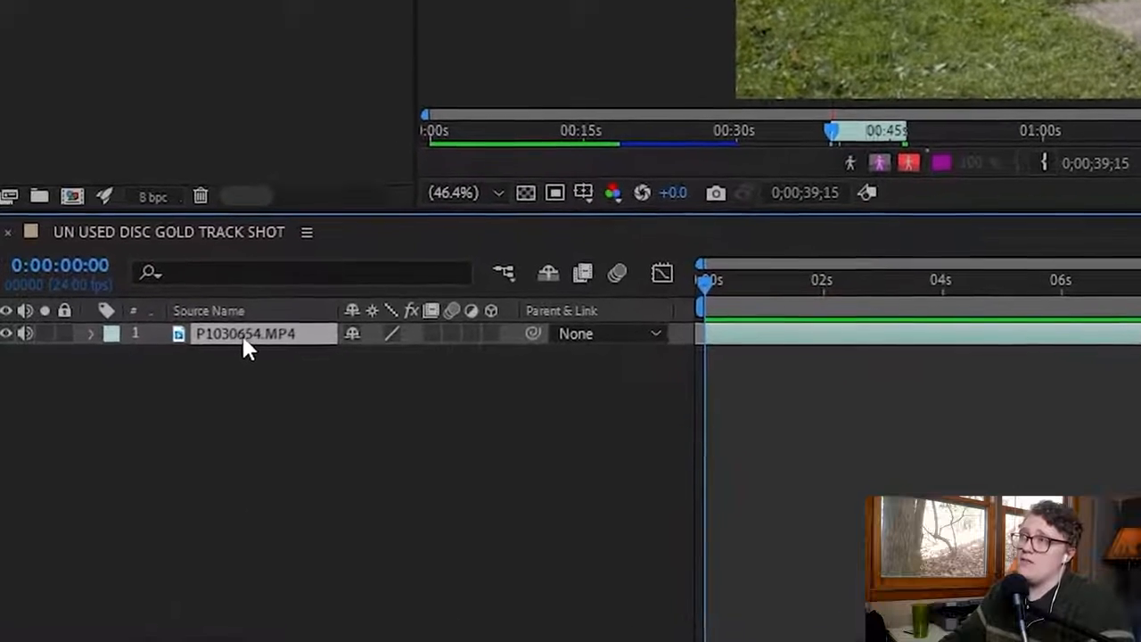
right_click(246, 338)
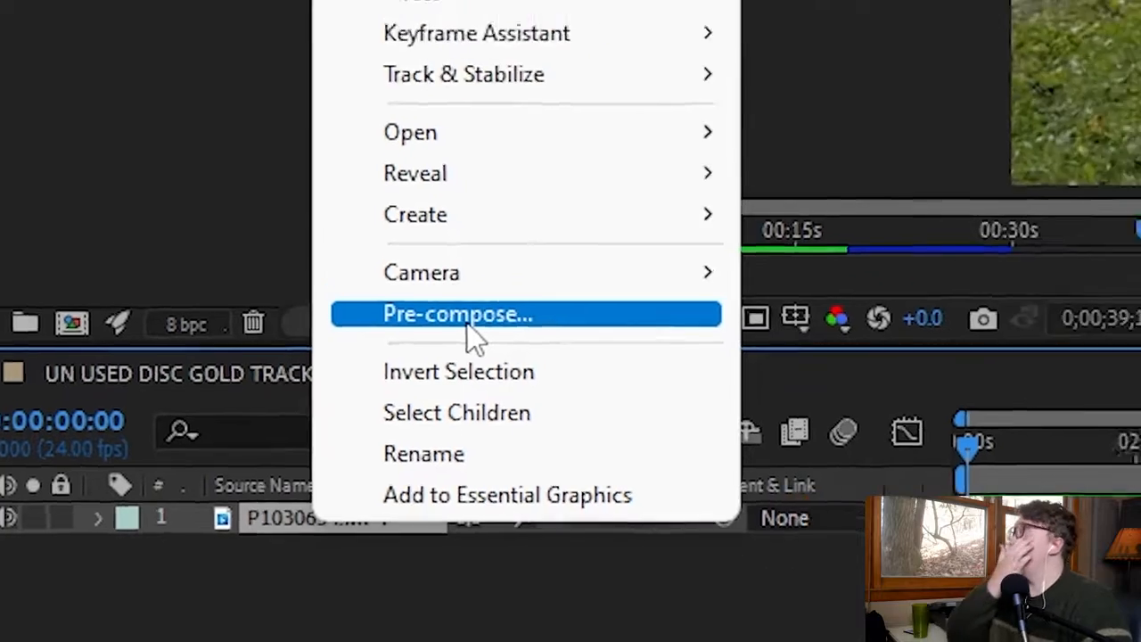
click(522, 303)
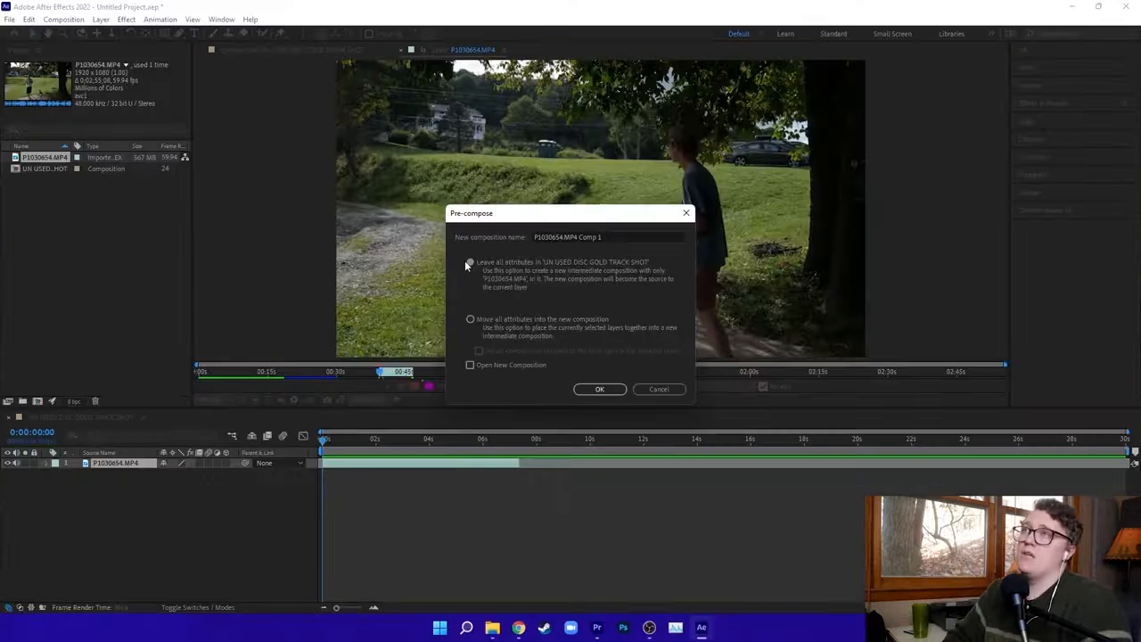
click(602, 389)
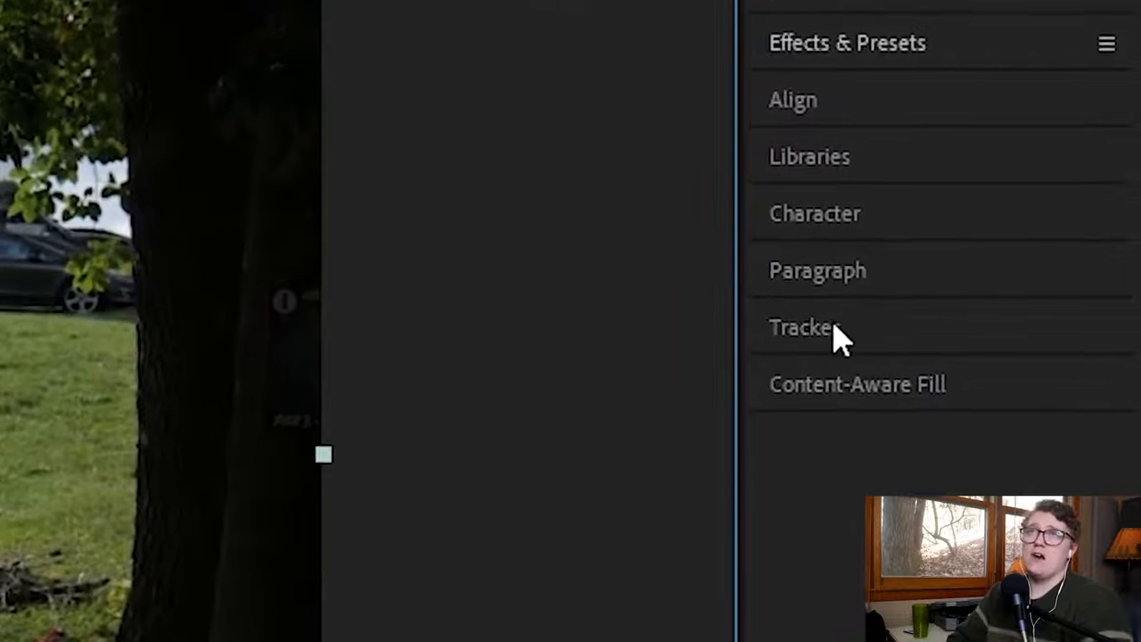
Run Track Camera on the pre-composed clip and create a null and camera from the track point beside the small structure beyond the field.
click(878, 332)
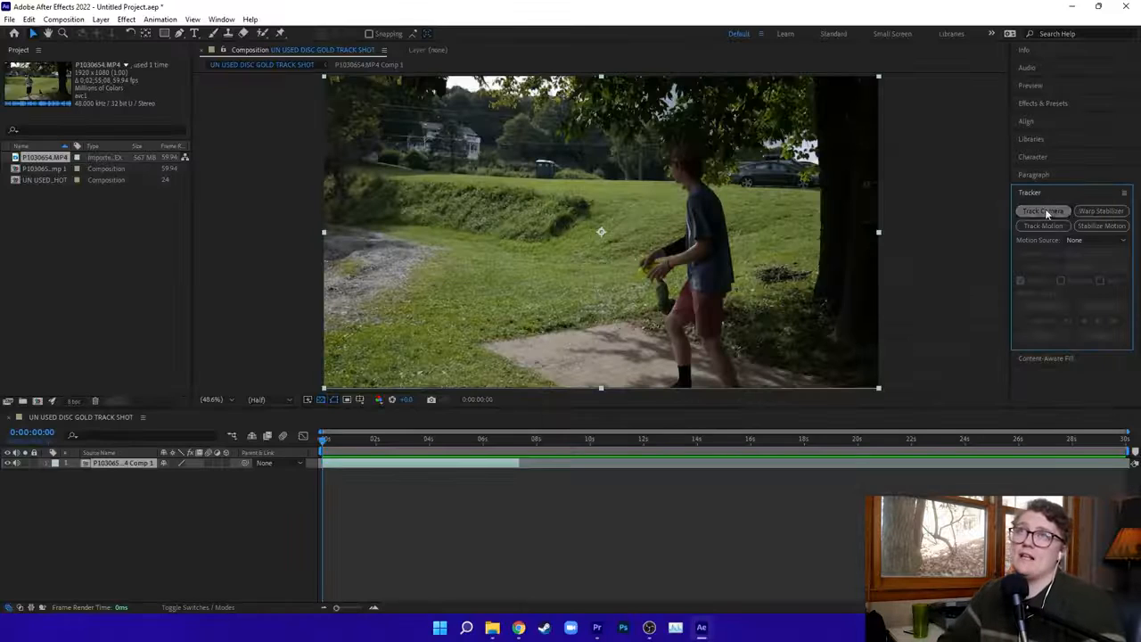
click(1045, 211)
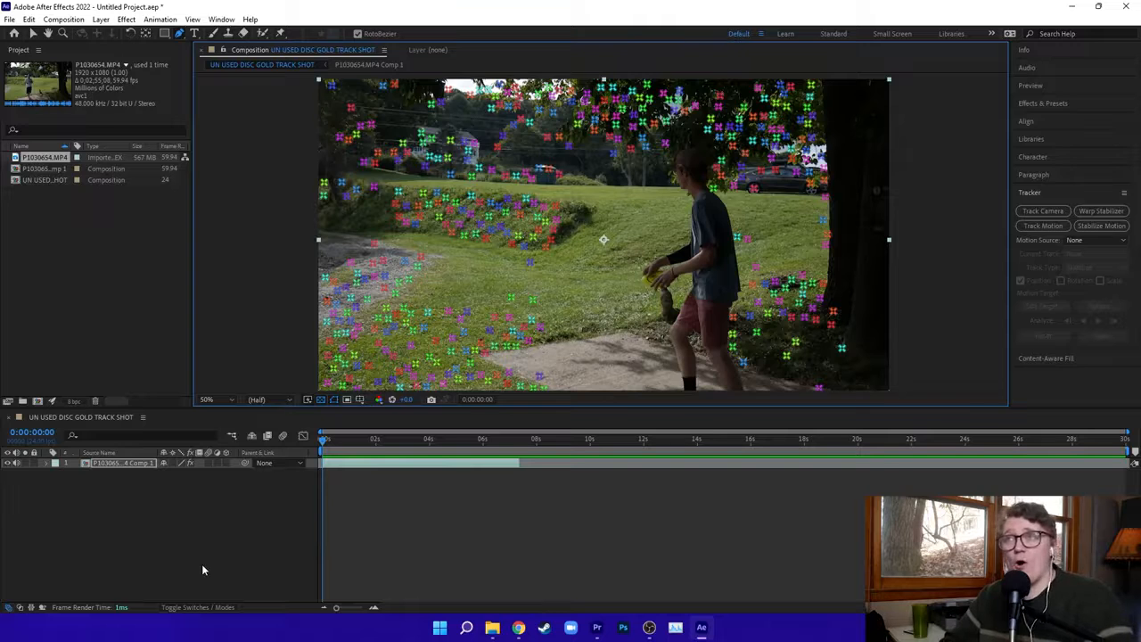
click(33, 33)
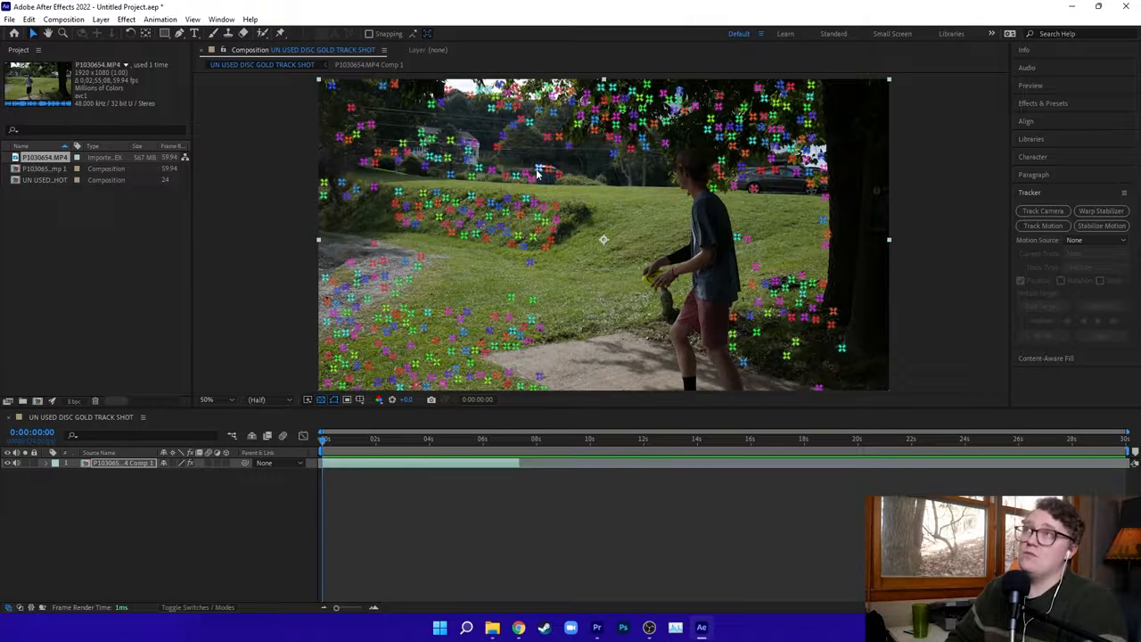
click(539, 170)
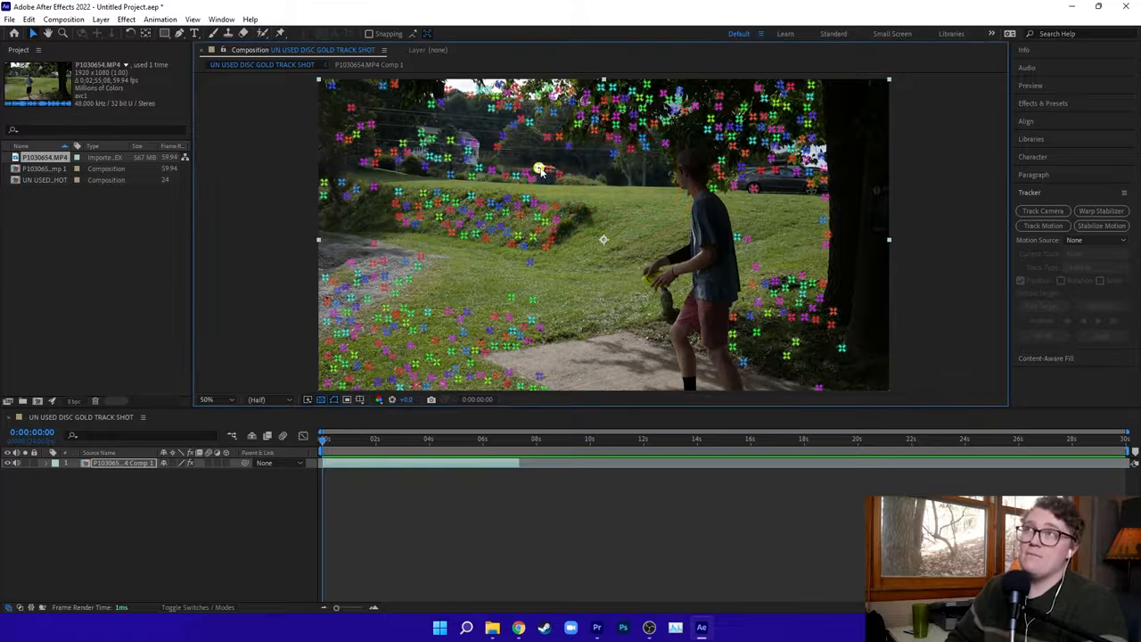
right_click(539, 171)
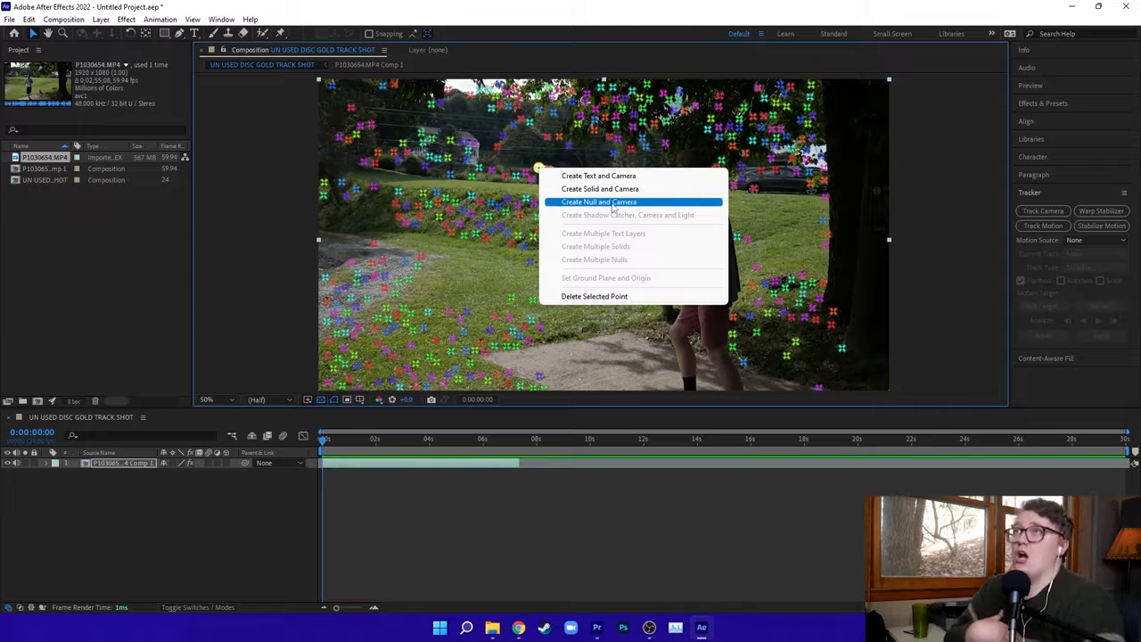
click(613, 208)
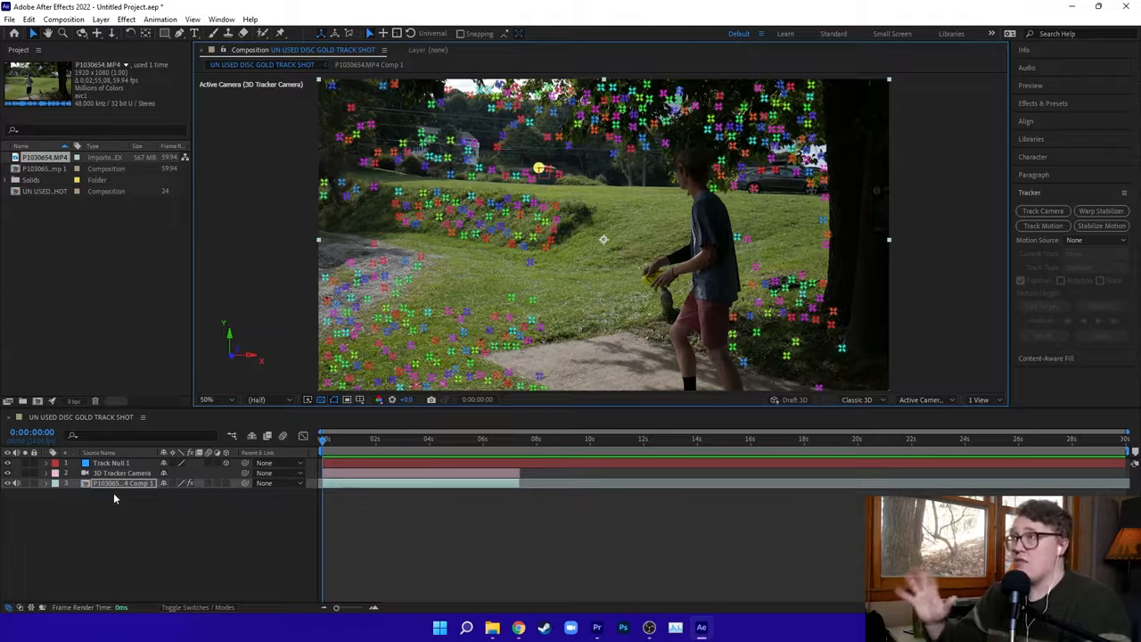
Activate the Pen tool with no layer selected and RotoBezier enabled.
click(148, 529)
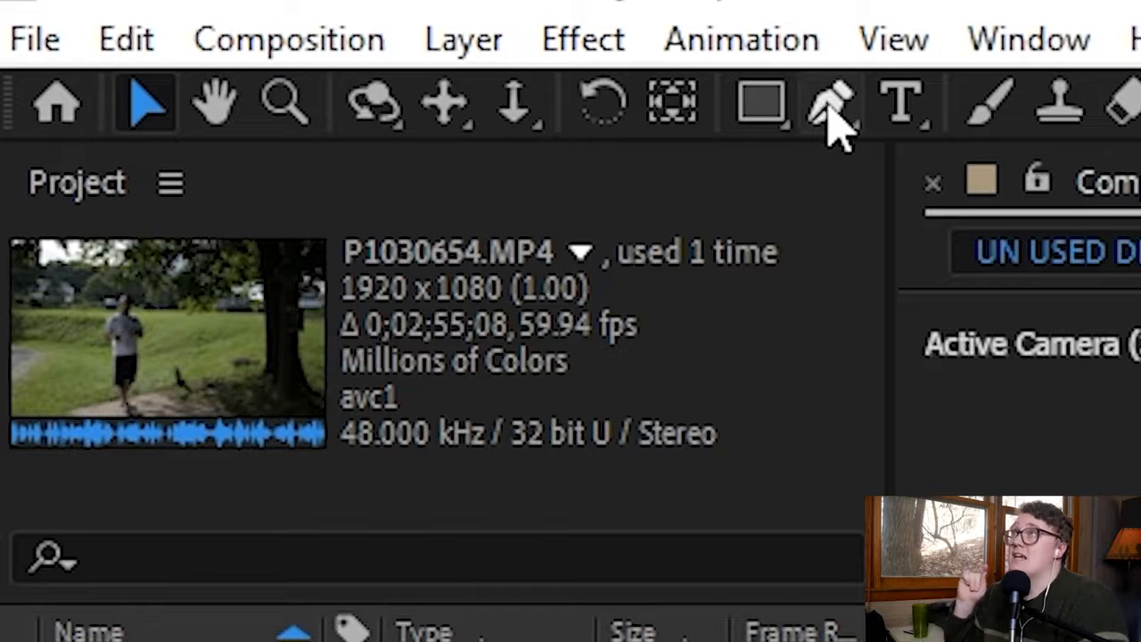
click(829, 112)
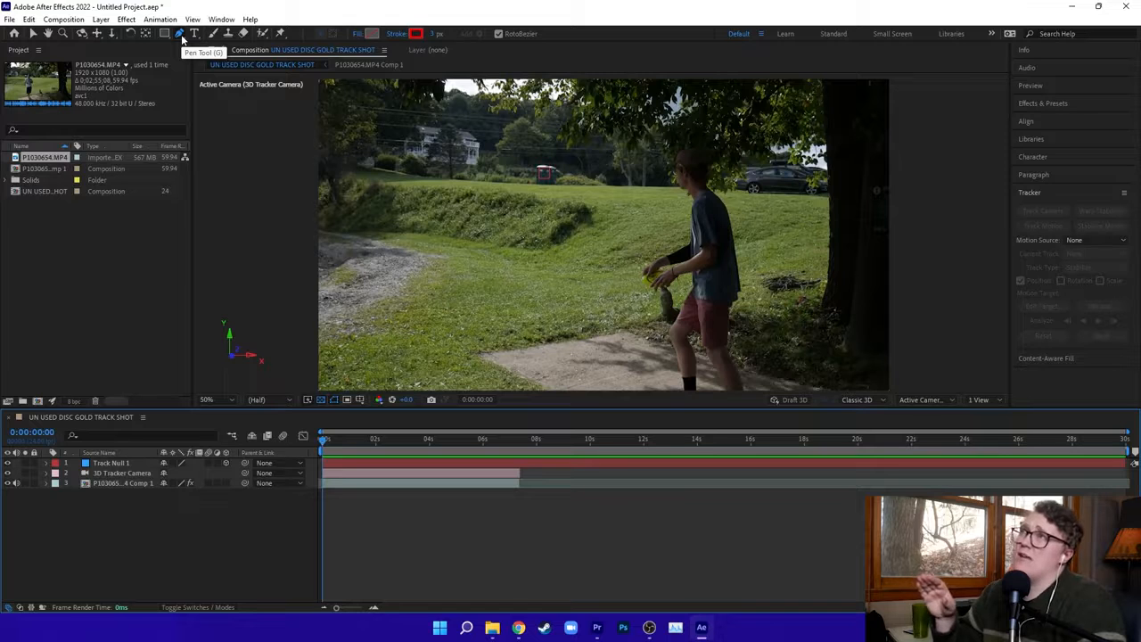
click(180, 34)
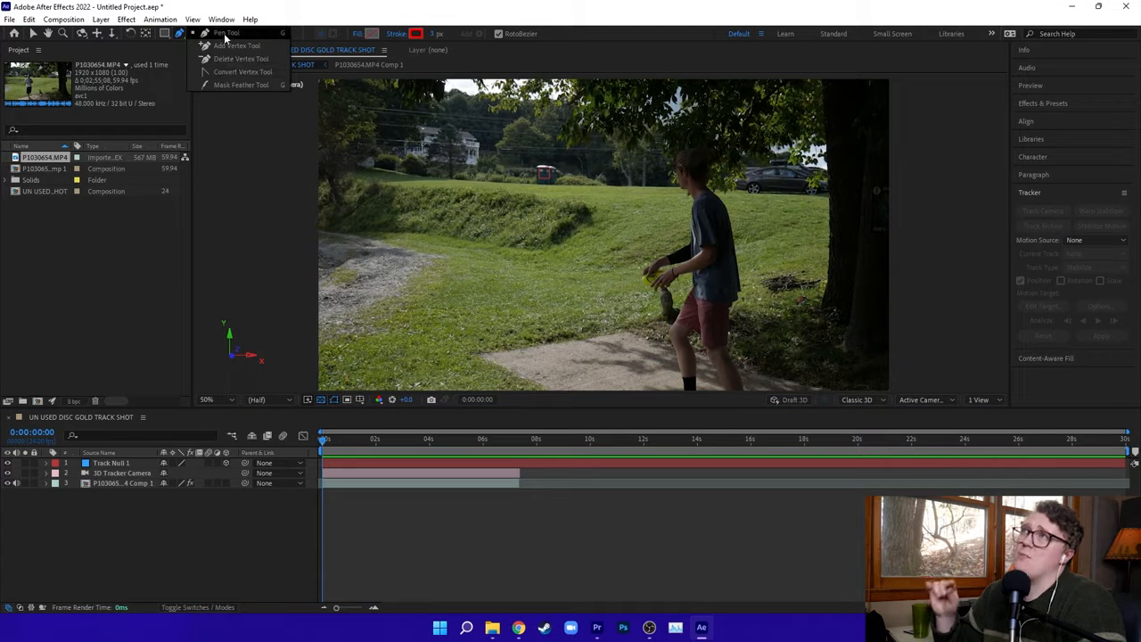
click(226, 33)
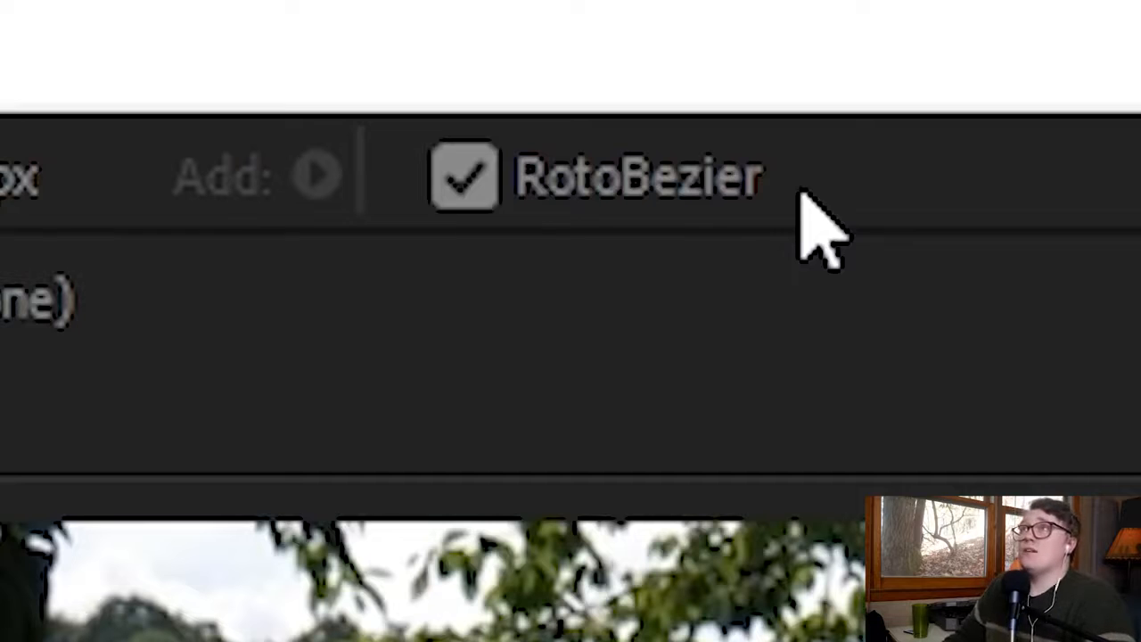
click(496, 191)
click(495, 191)
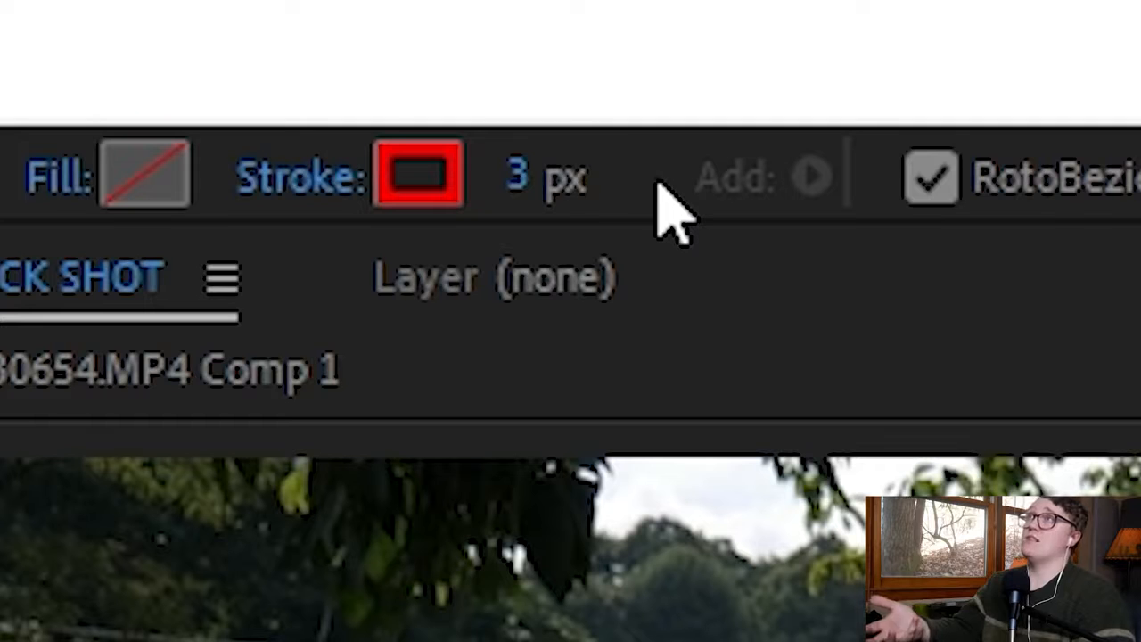
Set the stroke width for the pen path to 5 px.
click(520, 189)
text(5)
key(Return)
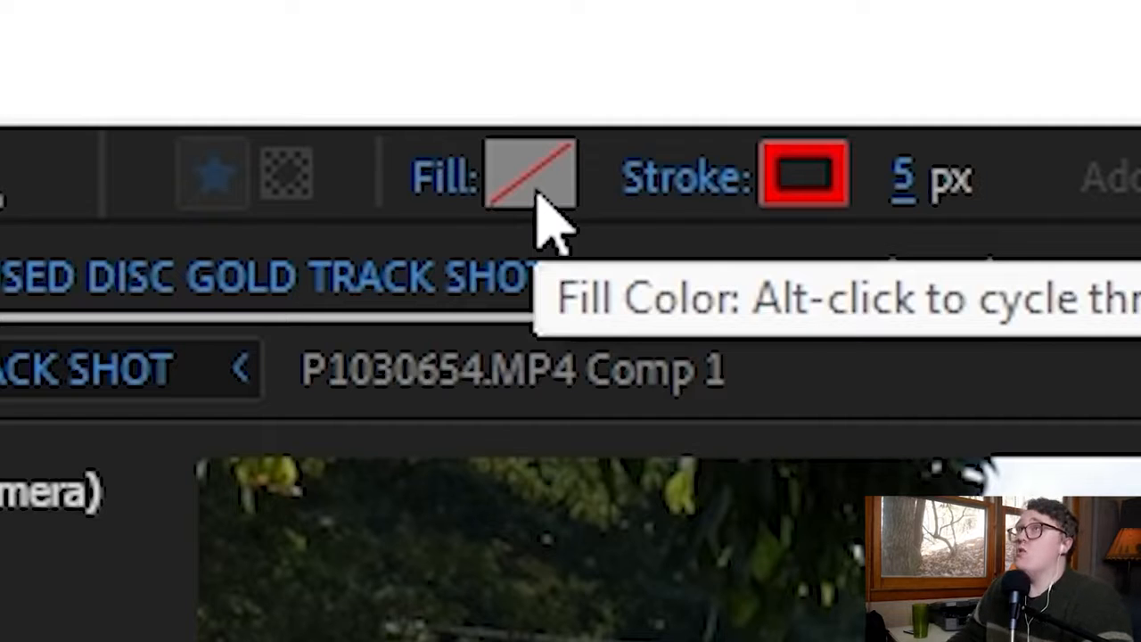
Cycle the pen path's fill through solid and gradient types and return it to no fill.
alt+click(539, 196)
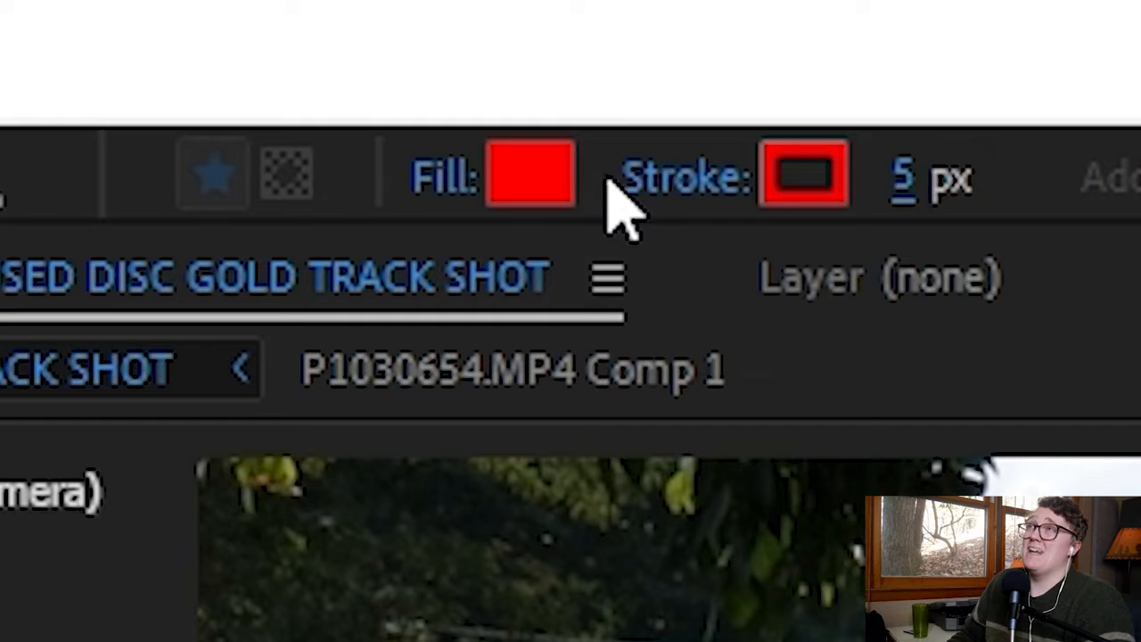
alt+click(535, 189)
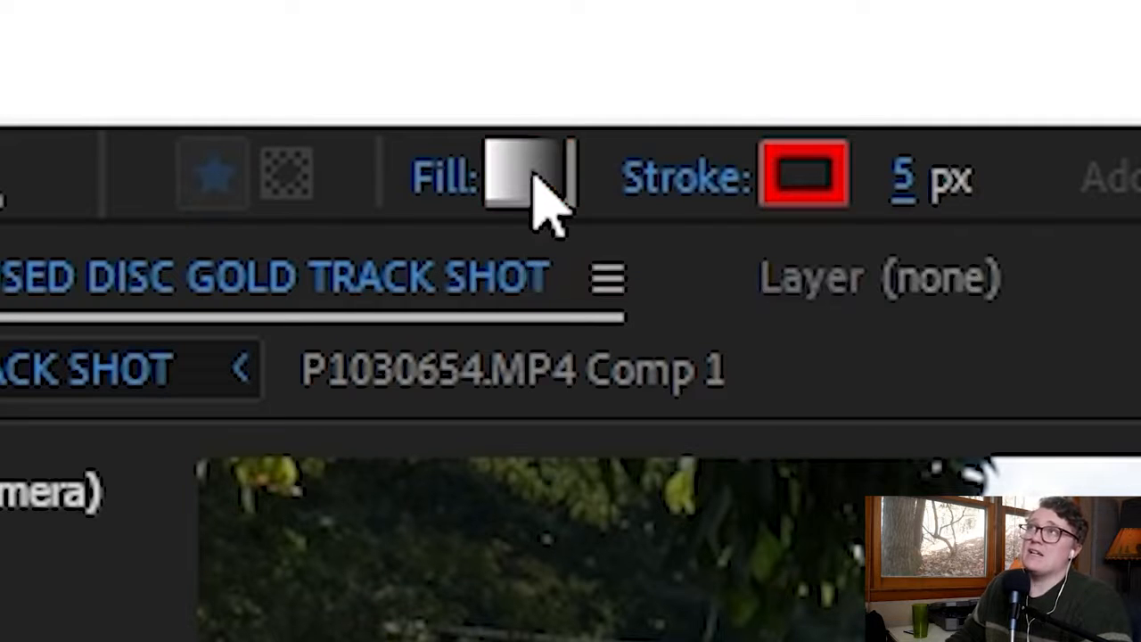
alt+click(535, 189)
alt+click(535, 182)
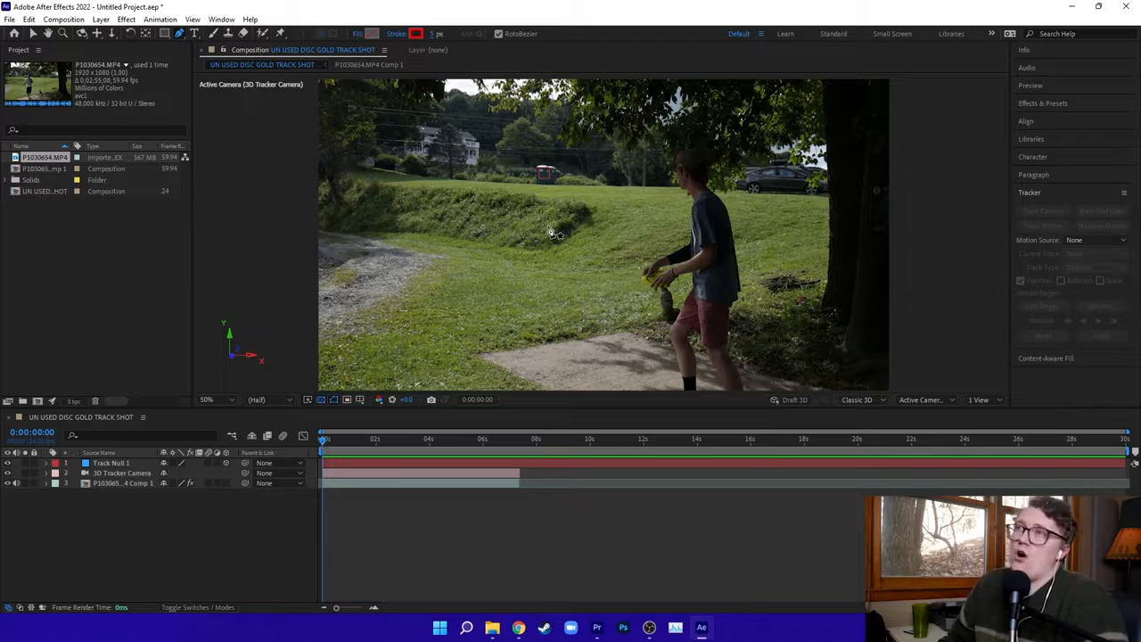
Draw a straight red line diagonally across the field with the Pen tool and make Shape Layer 1 a 3D layer.
click(483, 177)
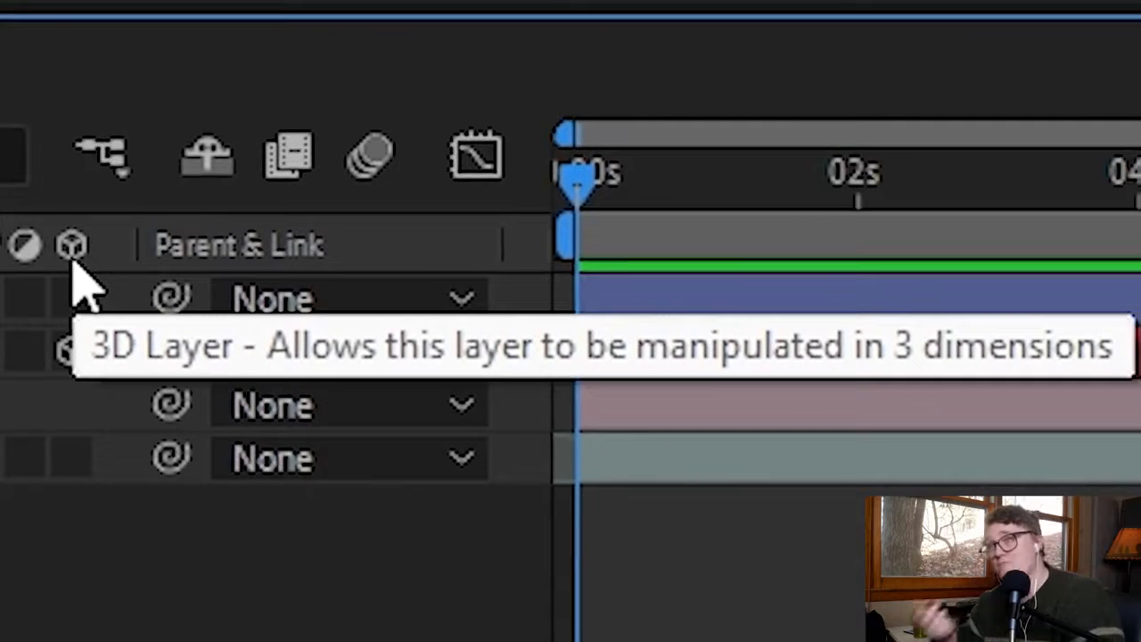
click(89, 300)
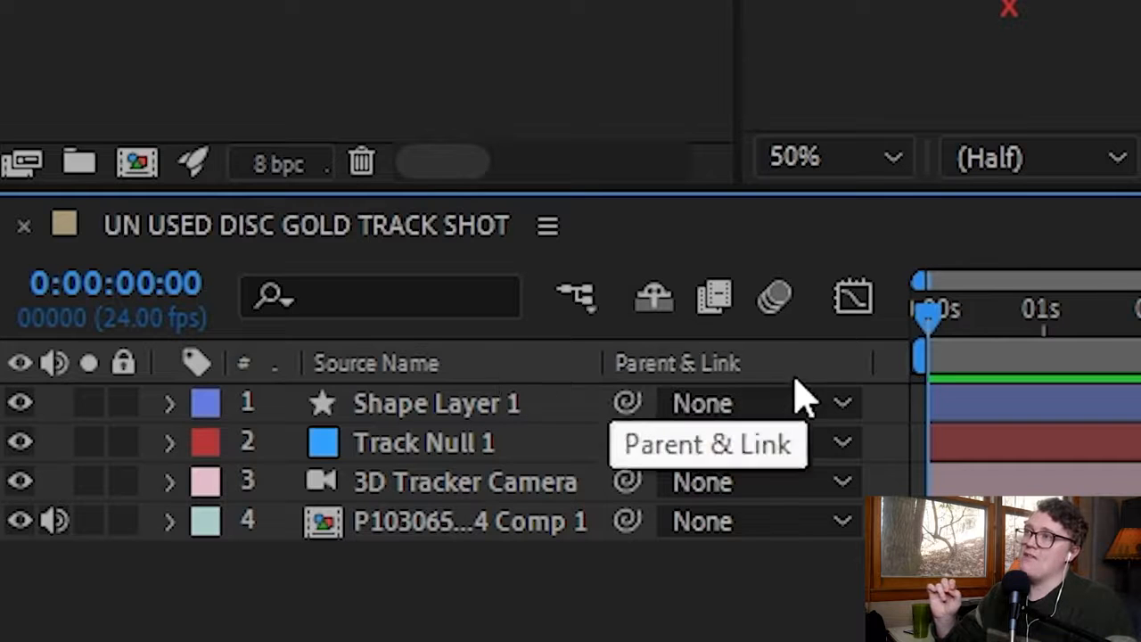
Display the Switches and Parent & Link columns for the composition's layers.
right_click(575, 372)
mouse_move(878, 524)
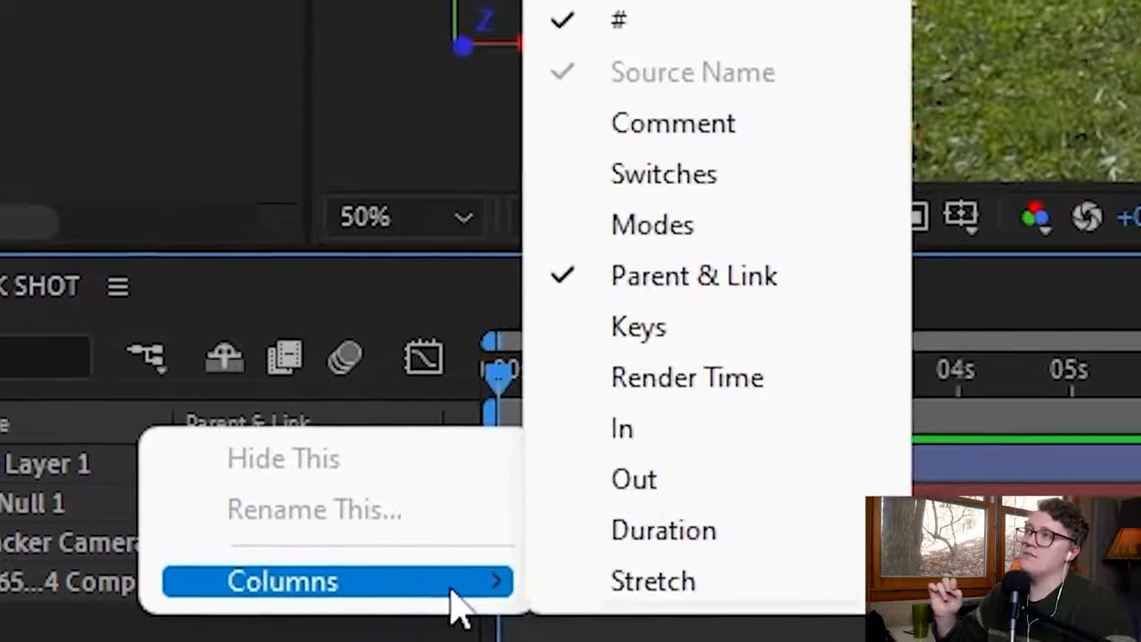
click(708, 183)
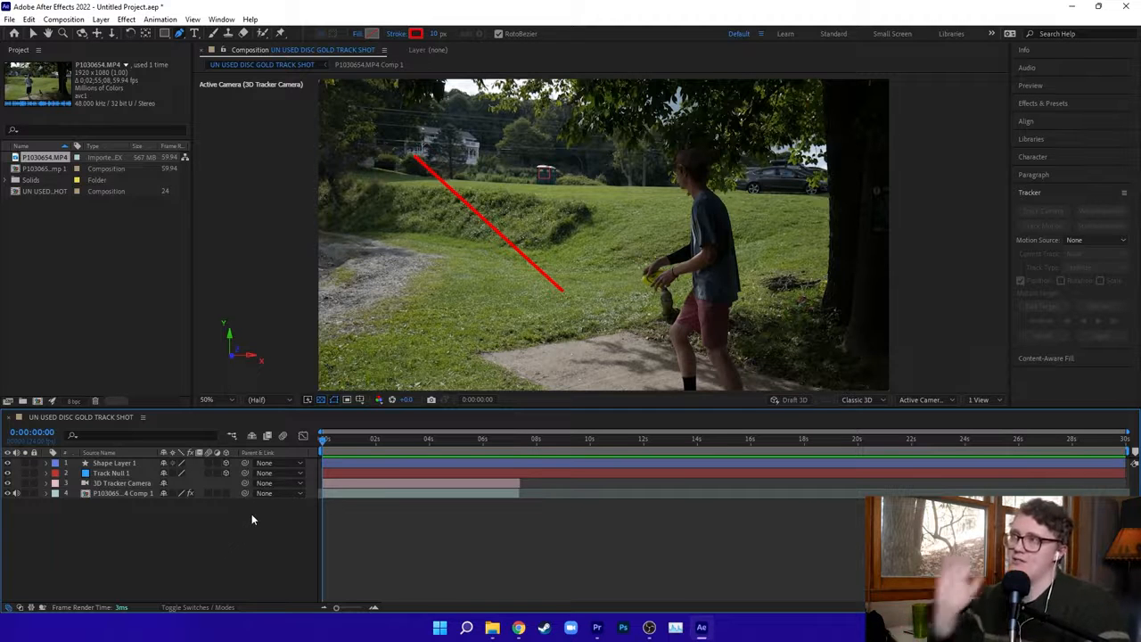
right_click(293, 455)
mouse_move(348, 495)
click(419, 431)
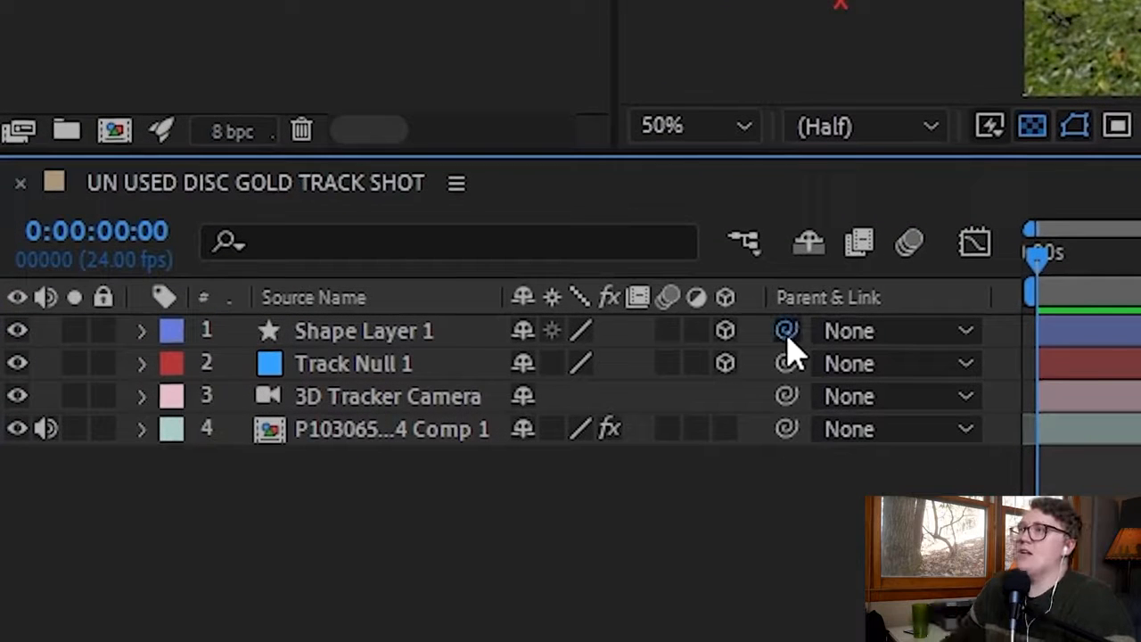
Parent Shape Layer 1 to Track Null 1.
drag(745, 353, 466, 382)
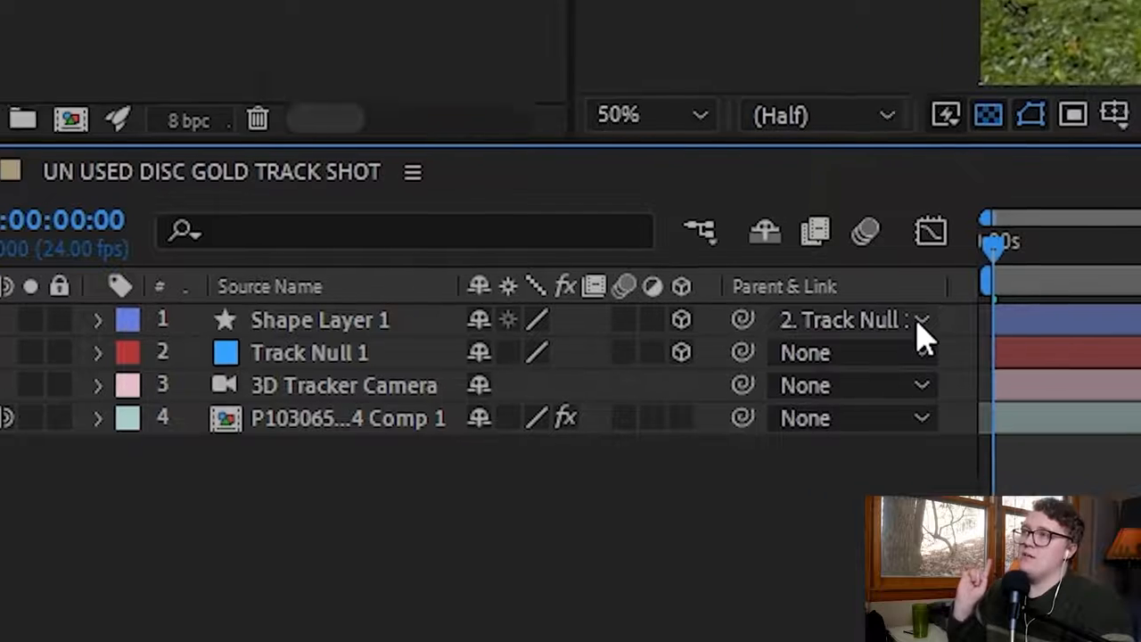
click(963, 332)
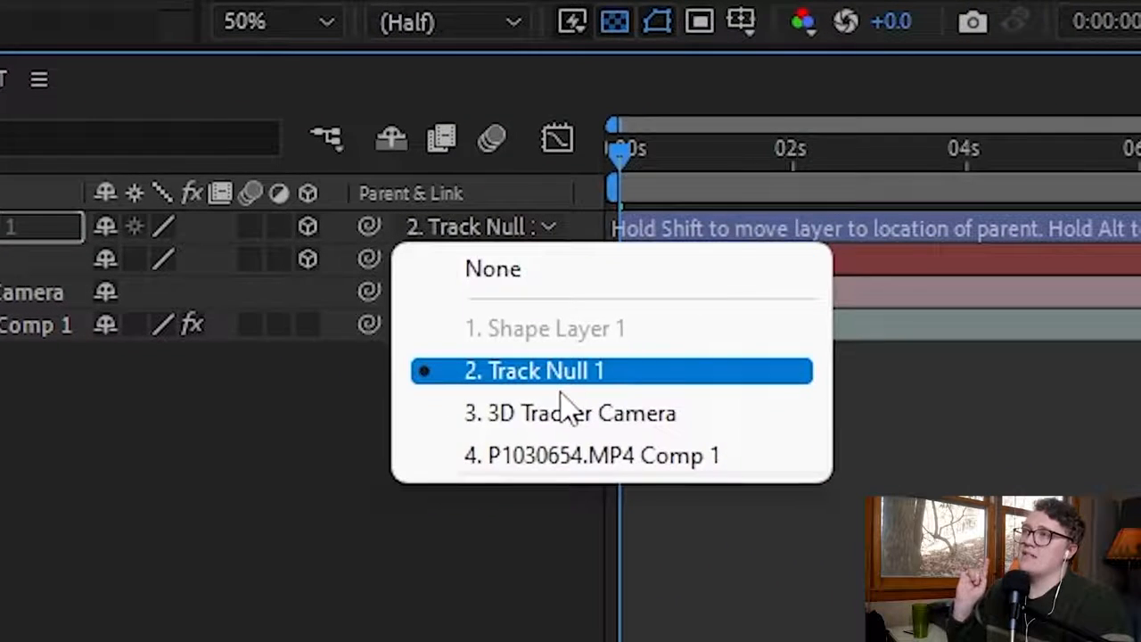
click(753, 421)
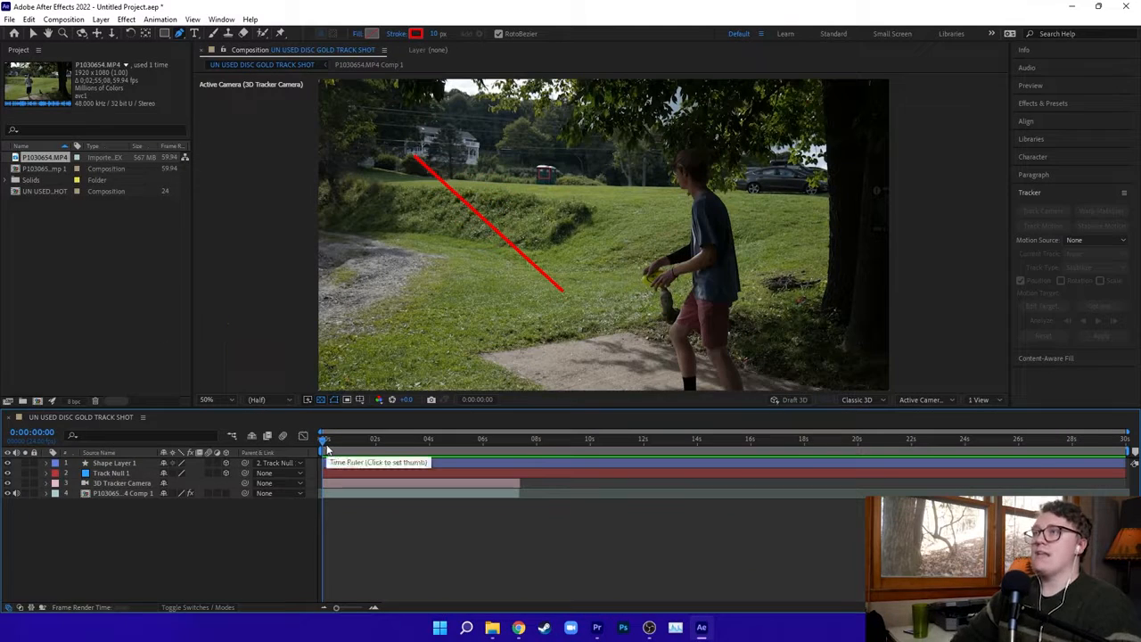
Scrub and play the composition from the start to check how the red line follows the camera movement.
drag(327, 450, 339, 443)
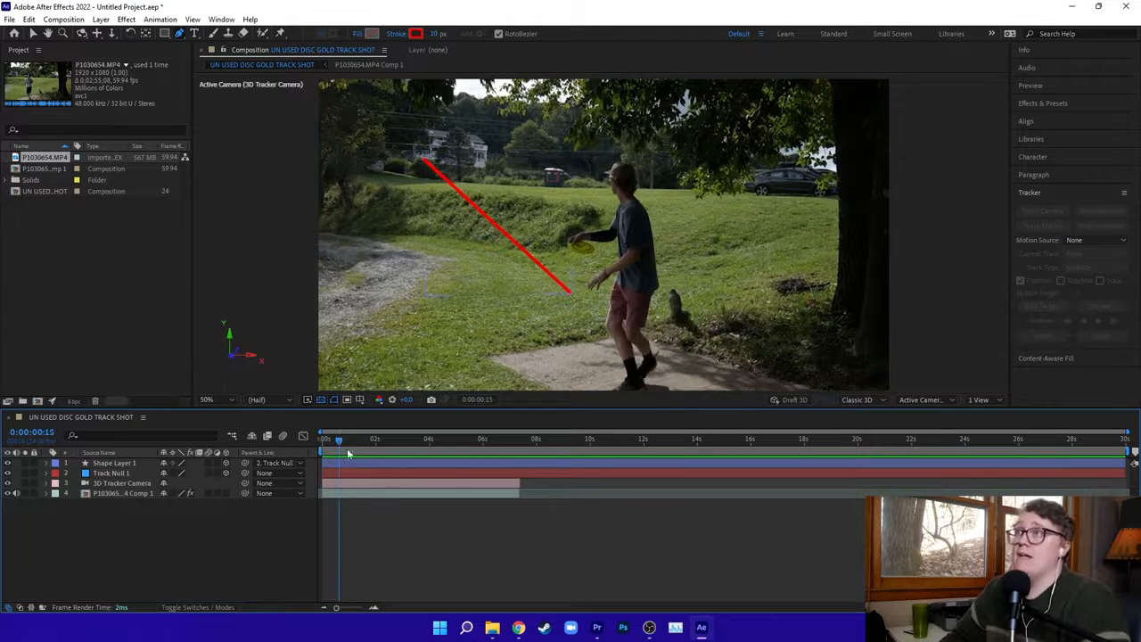
drag(341, 443, 320, 442)
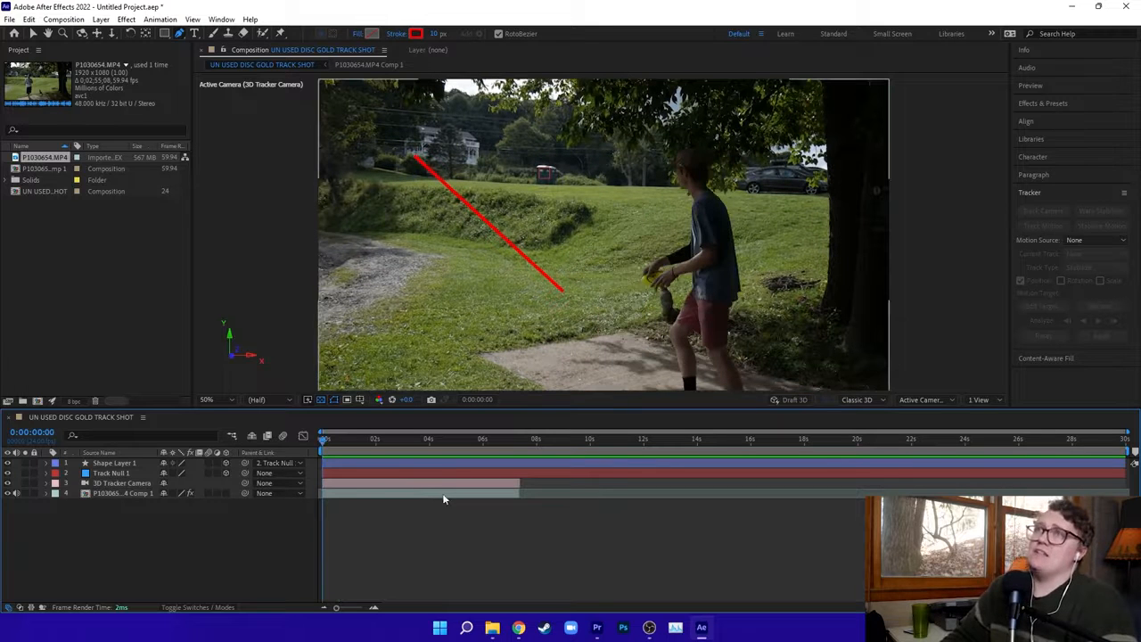
key(space)
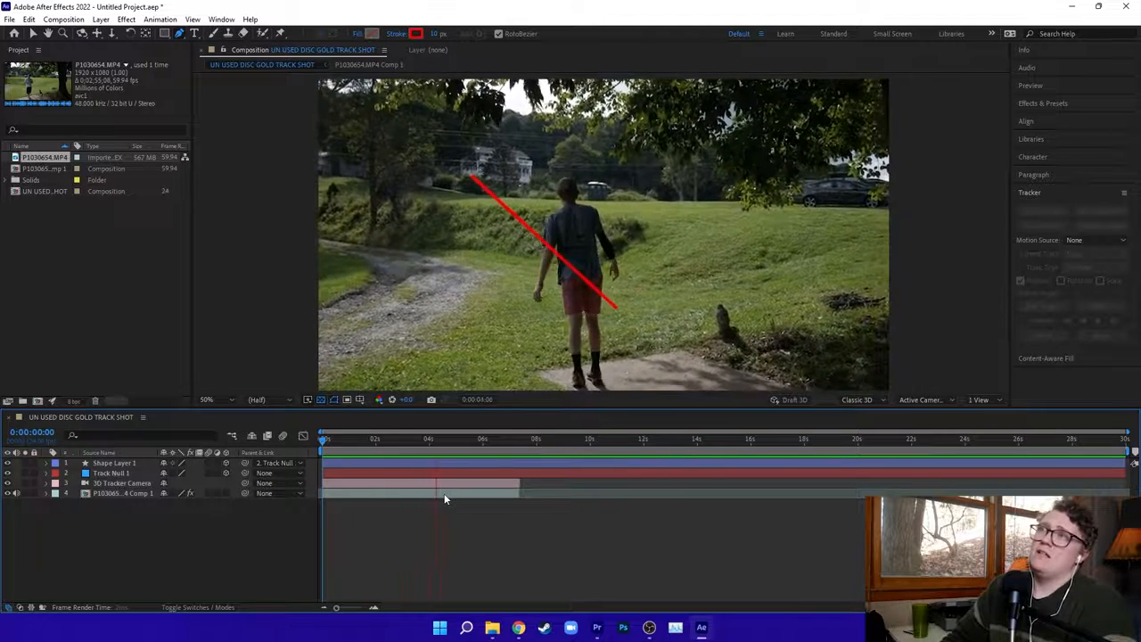
key(space)
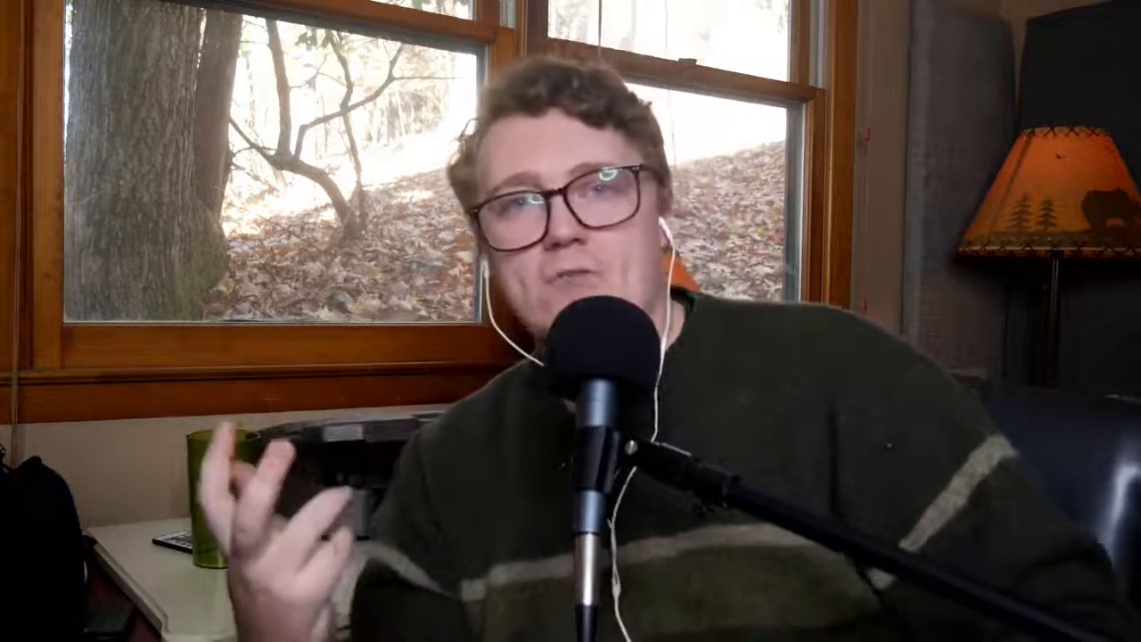
At the release frame 0:00:01:06, move the near end of Shape Layer 1's line onto the disc in the thrower's hand.
drag(323, 440, 356, 444)
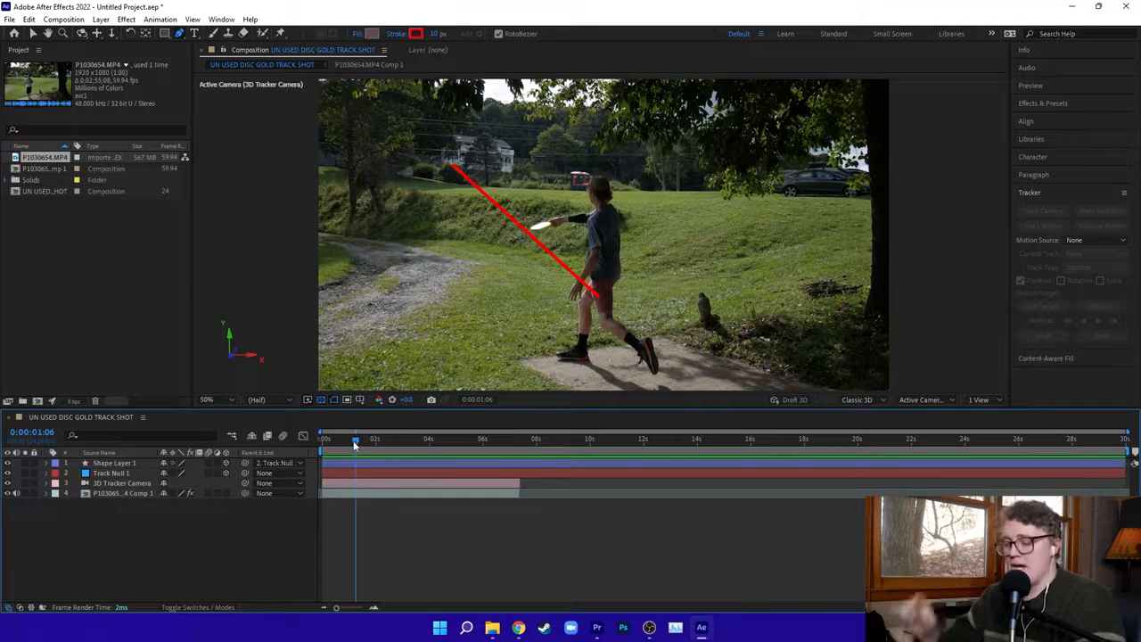
key(Page_Up)
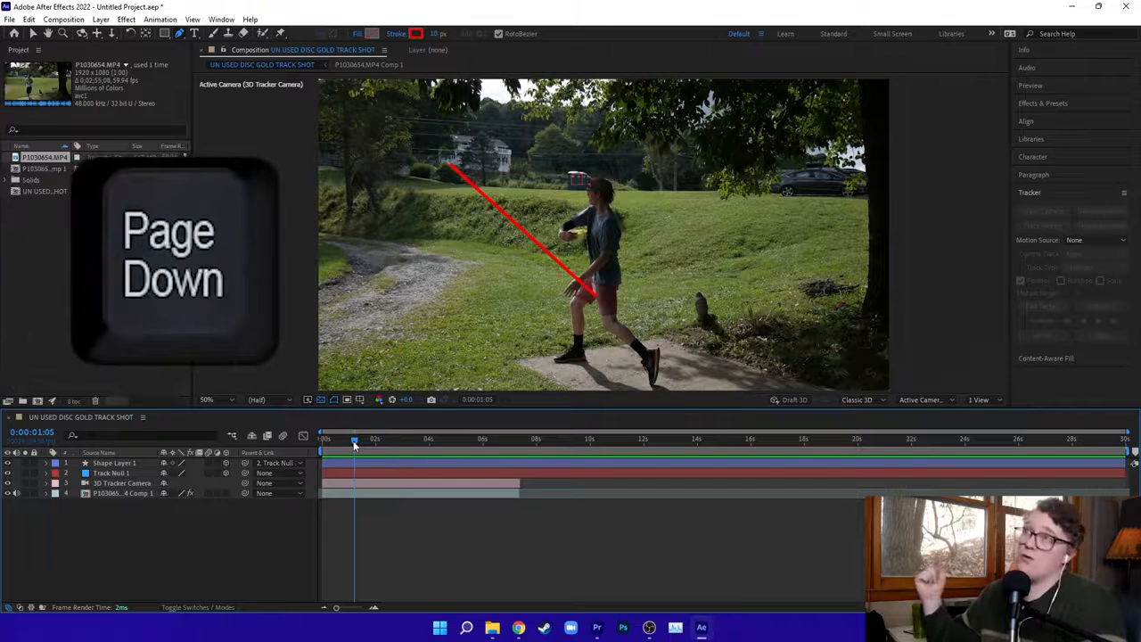
key(Page_Down)
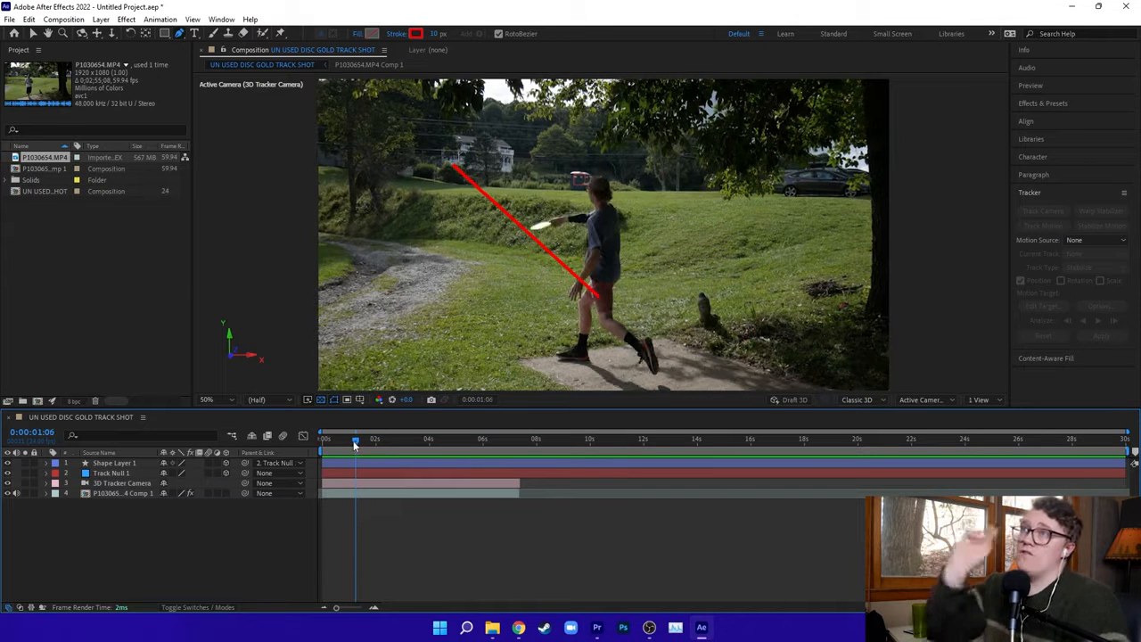
click(125, 464)
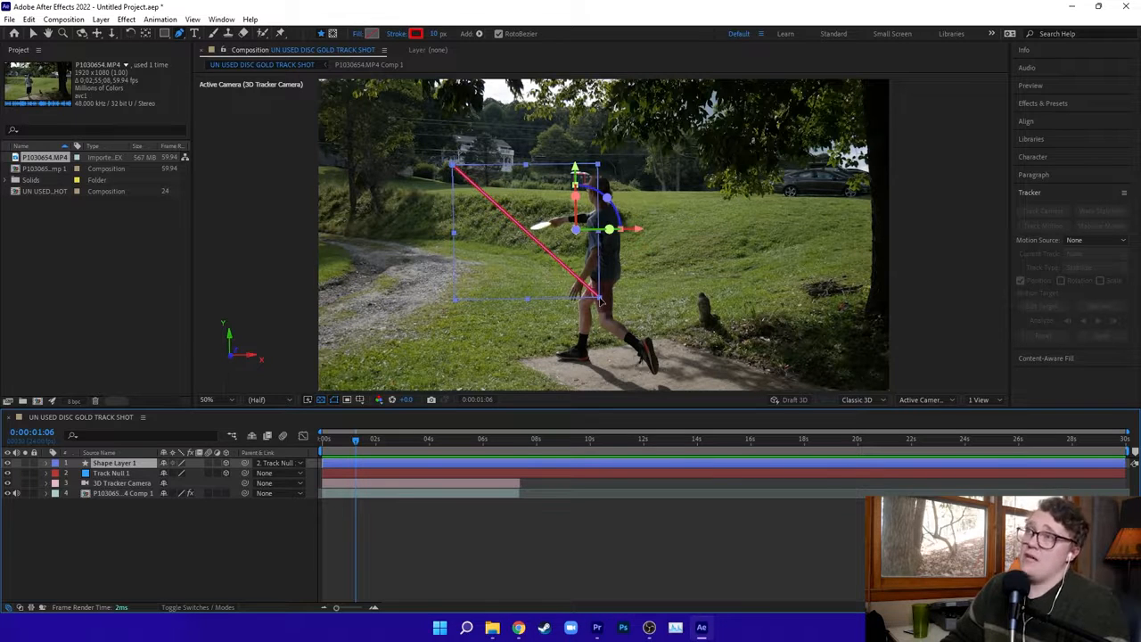
drag(600, 301, 540, 226)
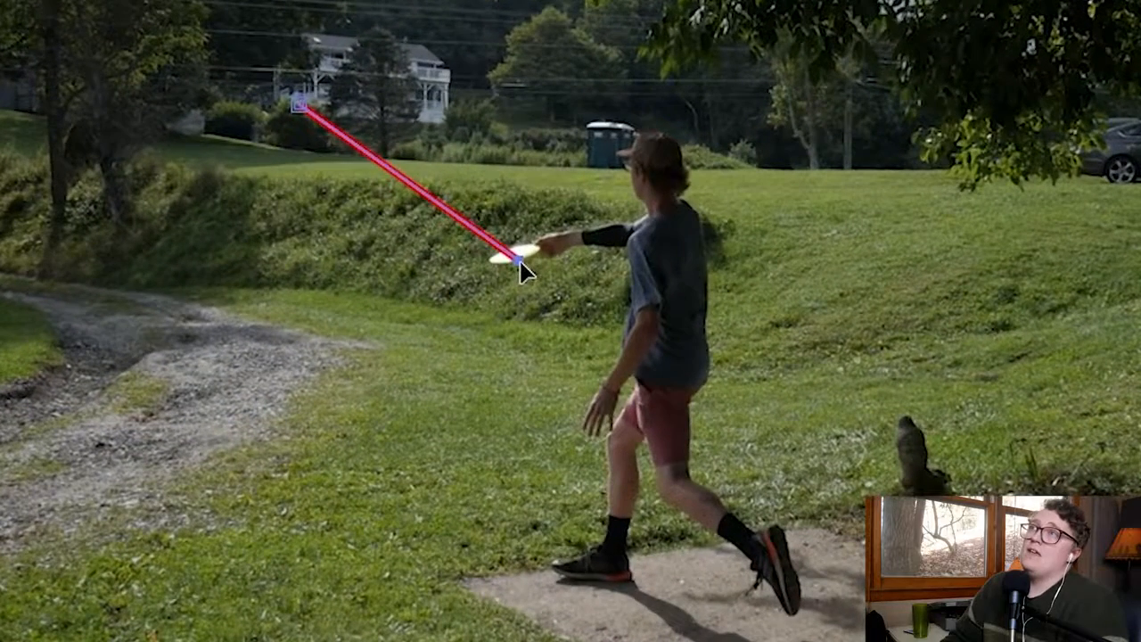
drag(520, 261, 513, 253)
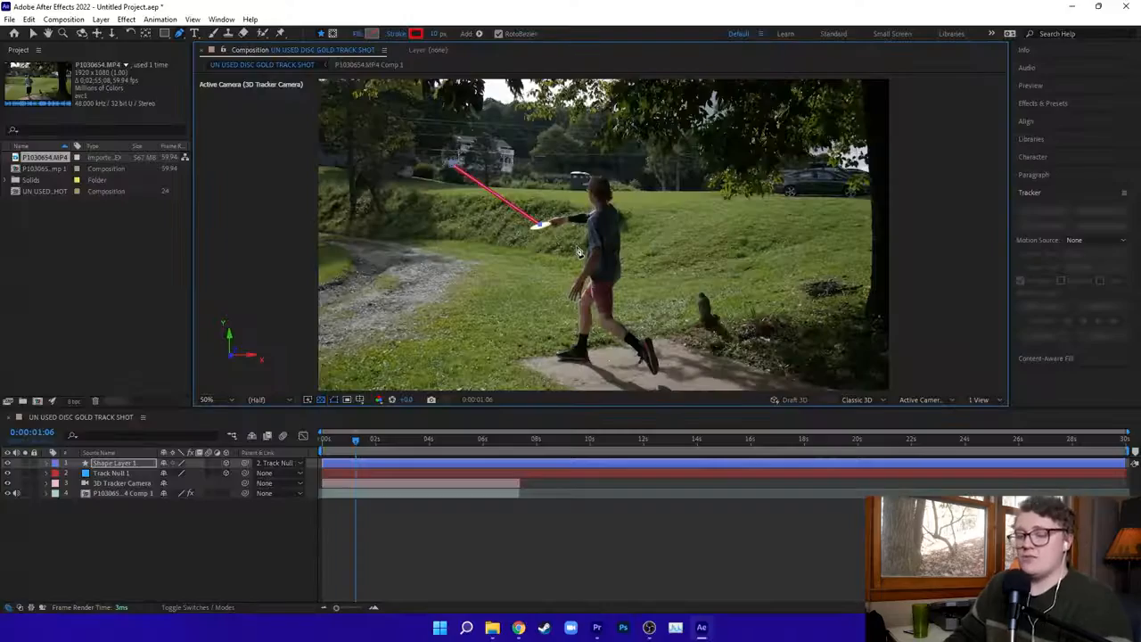
scroll(578, 252, up, 2)
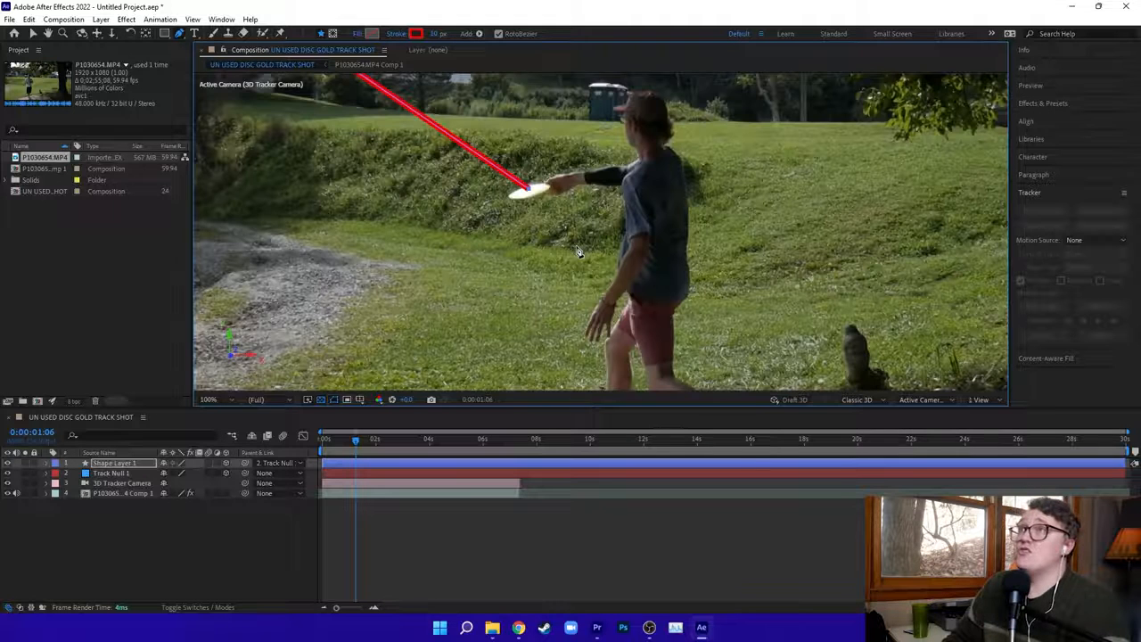
scroll(538, 187, up, 2)
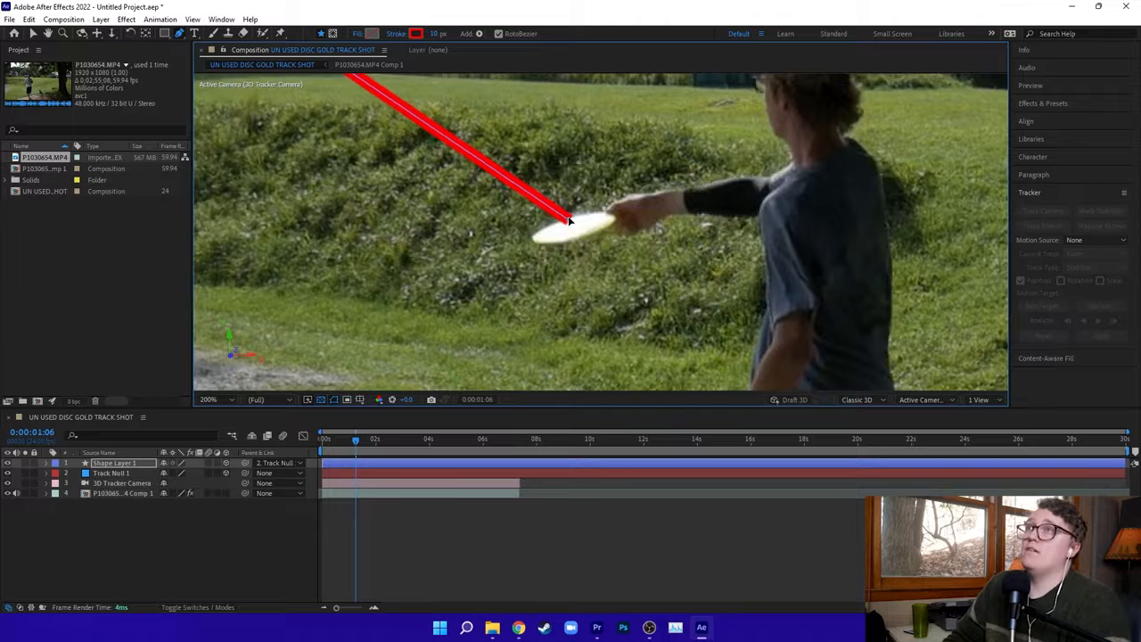
scroll(600, 220, down, 4)
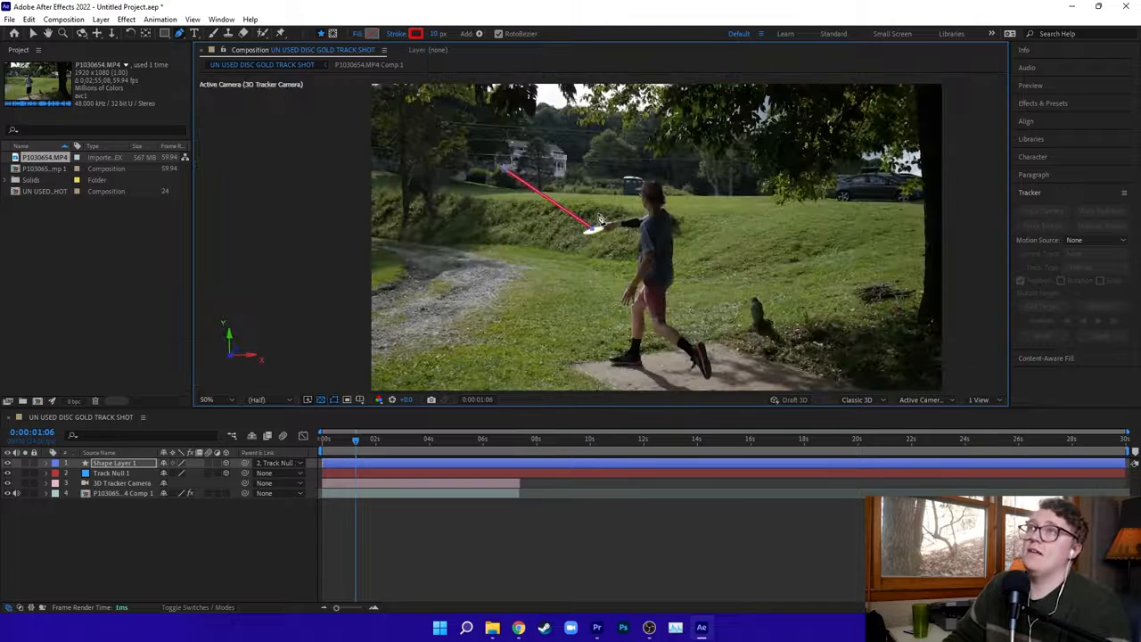
Split Shape Layer 1 at 0:00:01:06 and delete the part before the disc's release.
click(356, 463)
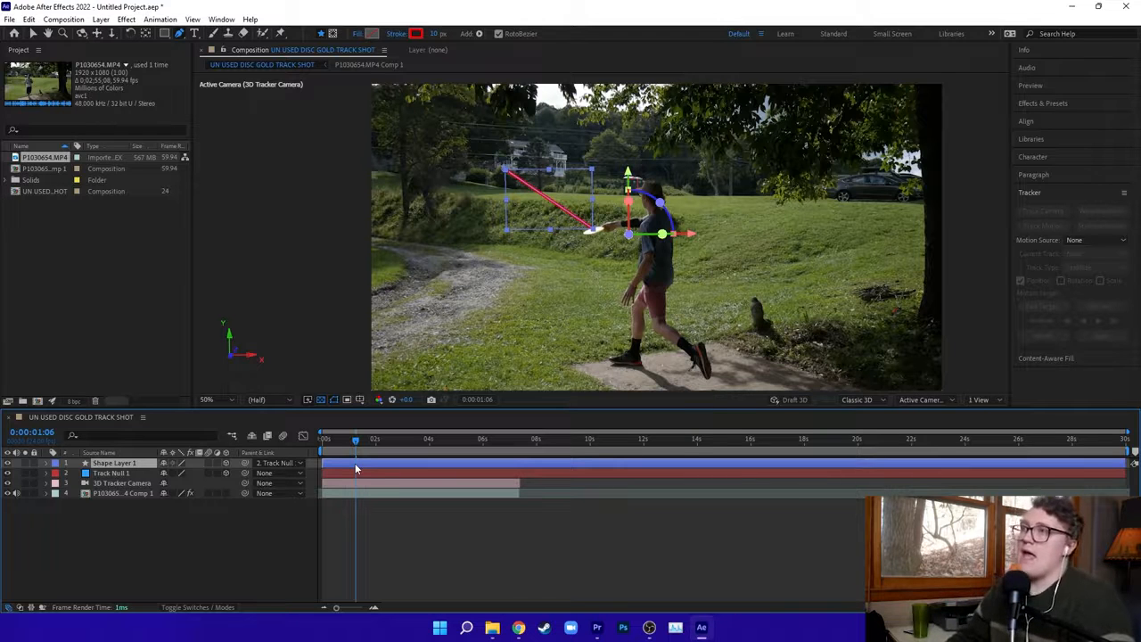
key(ctrl+shift+d)
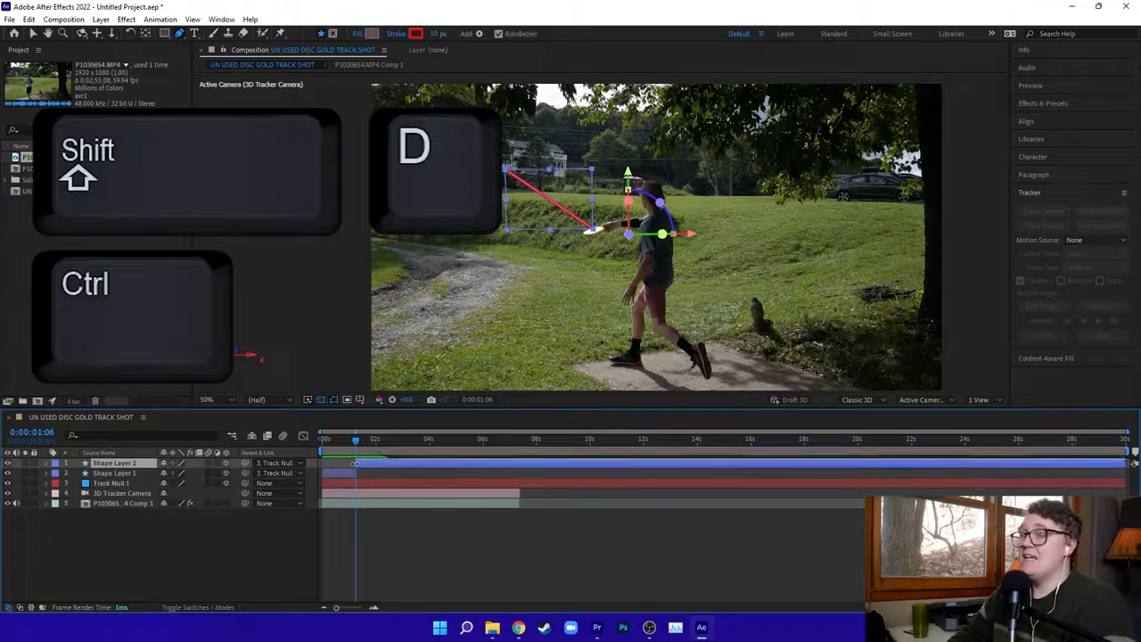
click(138, 472)
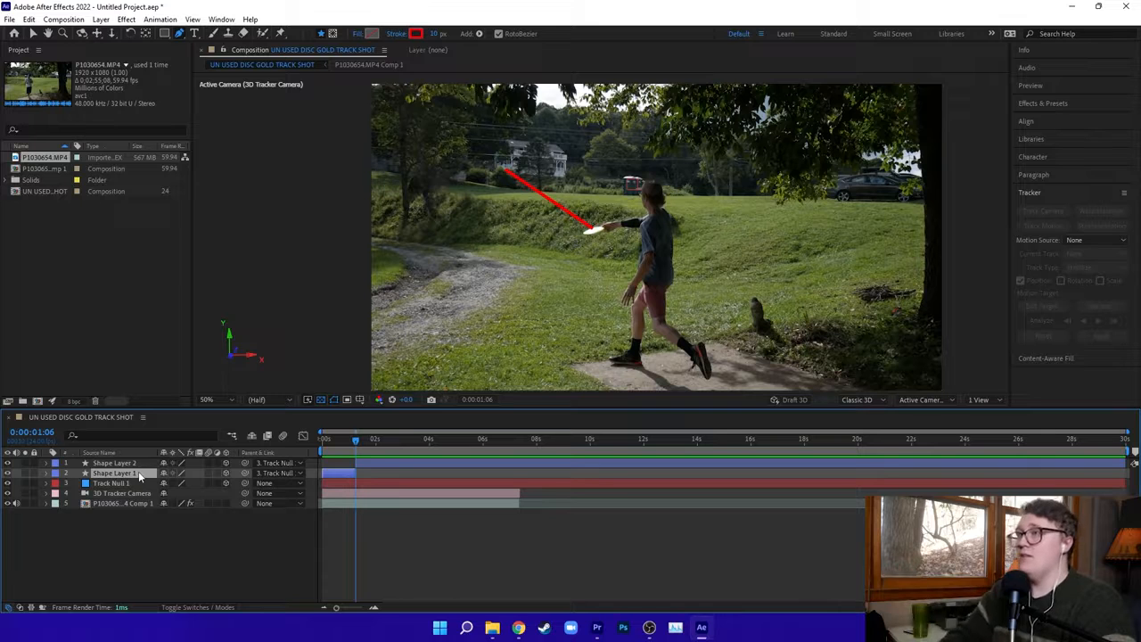
key(Delete)
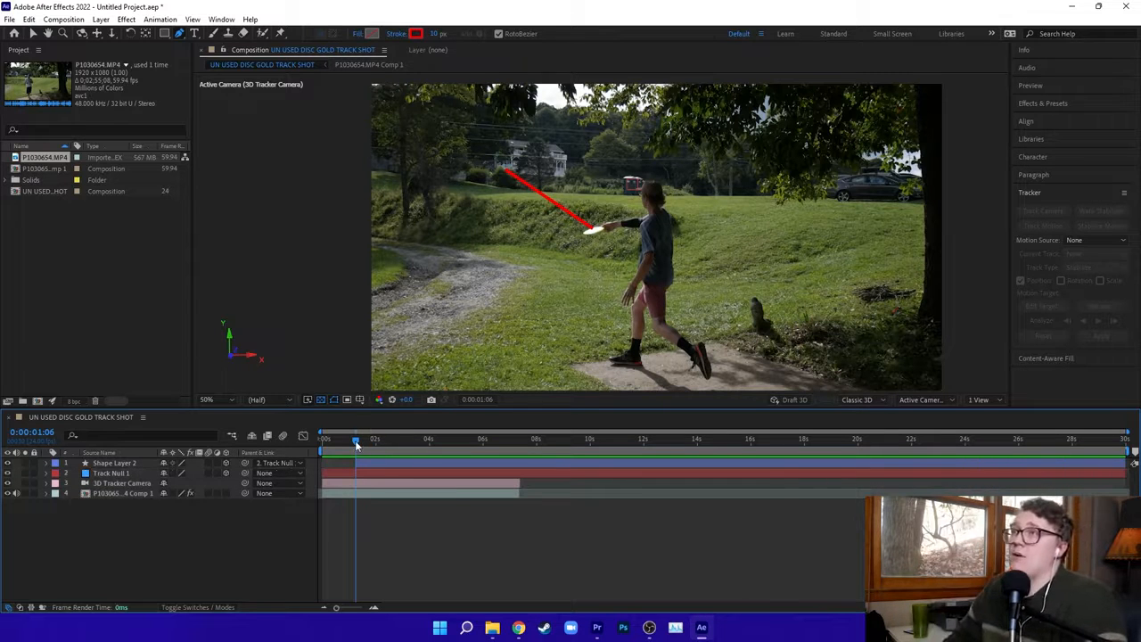
Preview the flight, then at 0:00:06:01 move the far end of Shape Layer 2's line down to the lawn's far edge below the trees.
key(space)
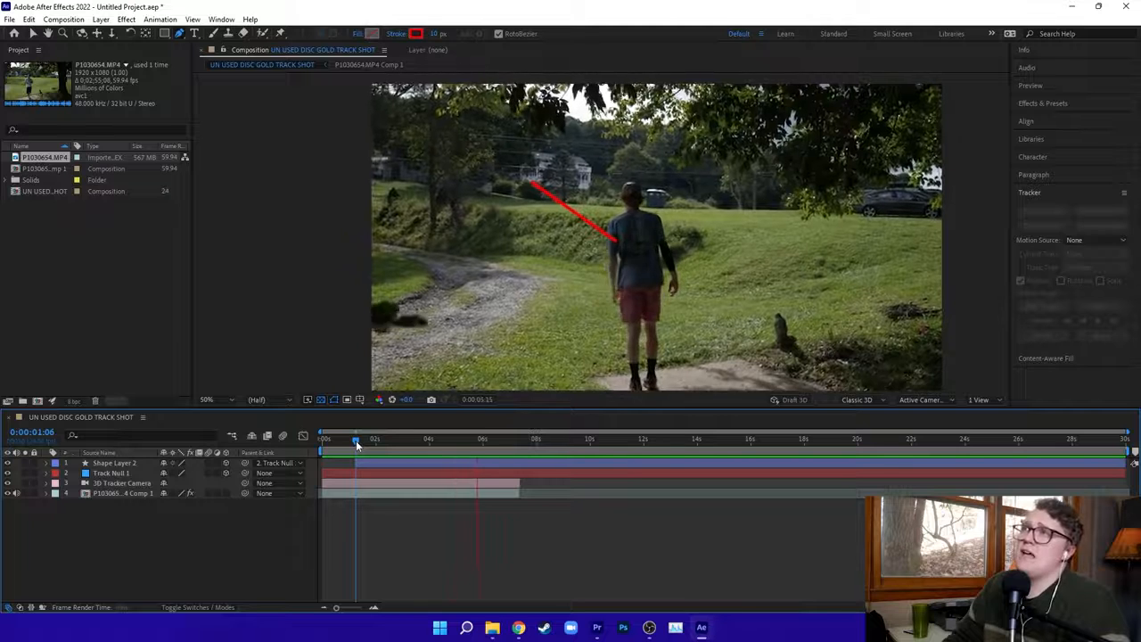
key(space)
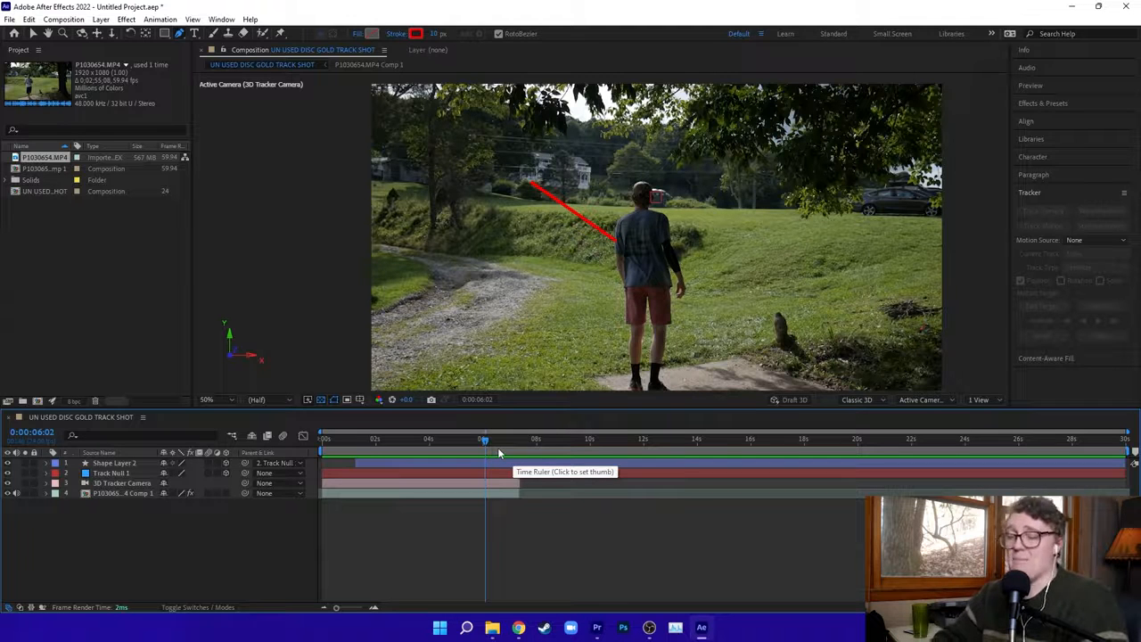
scroll(613, 302, up, 5)
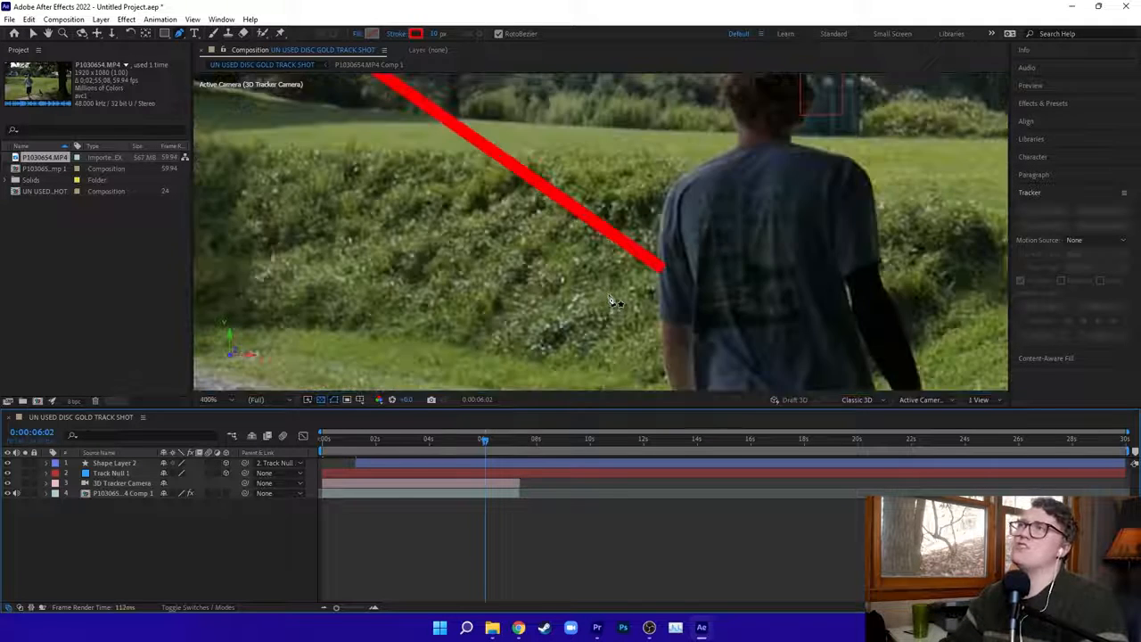
key(space)
drag(426, 160, 698, 324)
drag(486, 276, 563, 259)
mouse_move(485, 439)
mouse_down()
mouse_move(466, 445)
mouse_move(484, 443)
mouse_up()
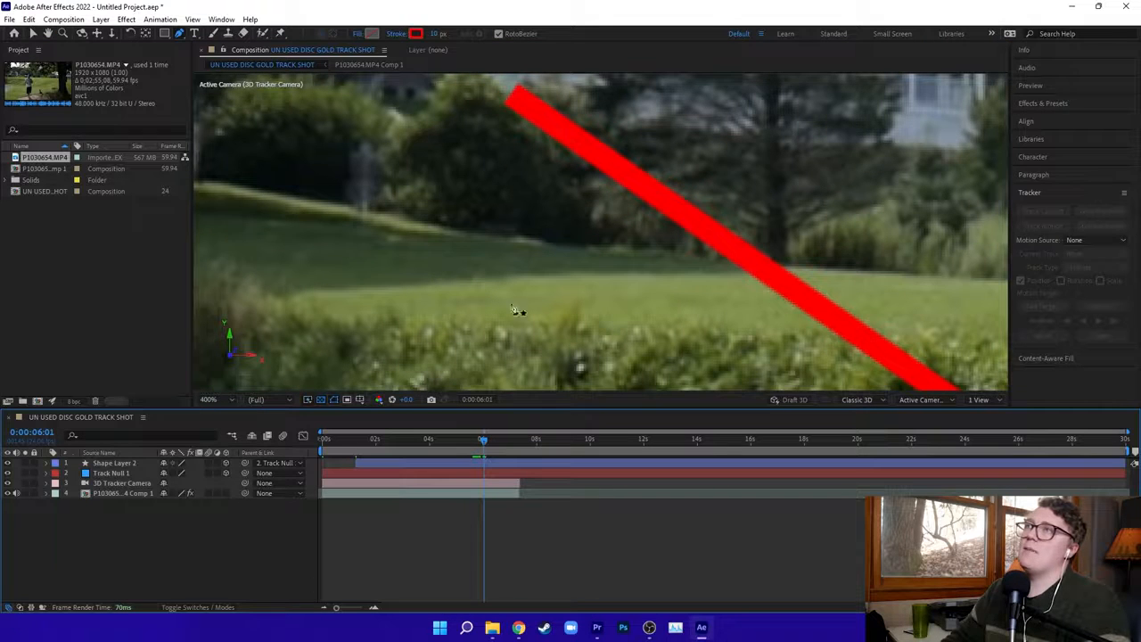
scroll(560, 239, down, 2)
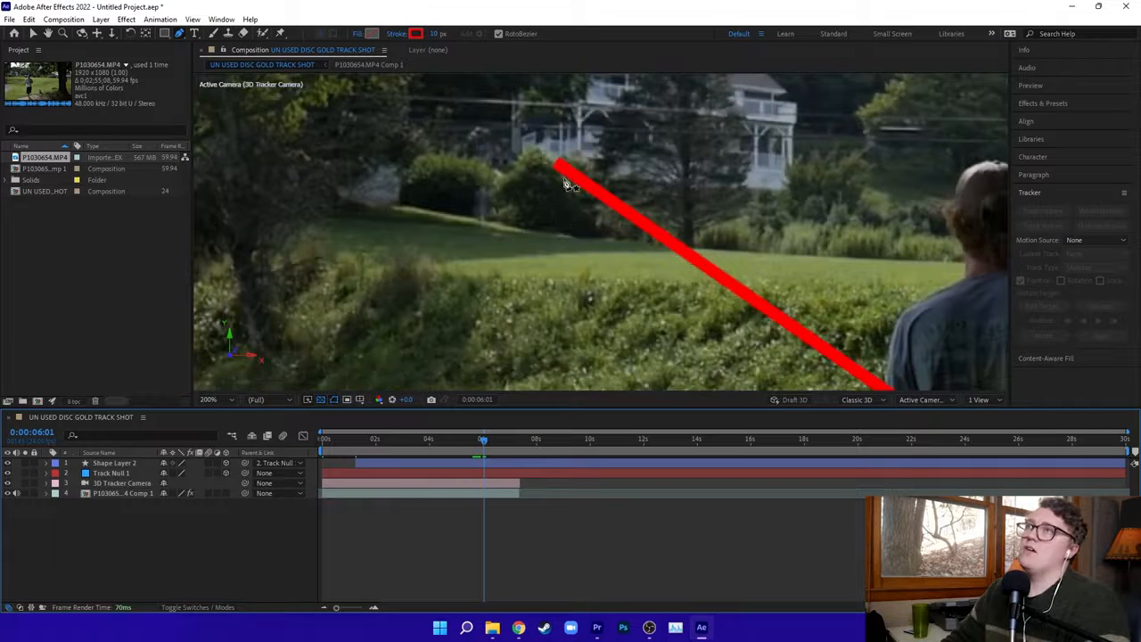
click(125, 464)
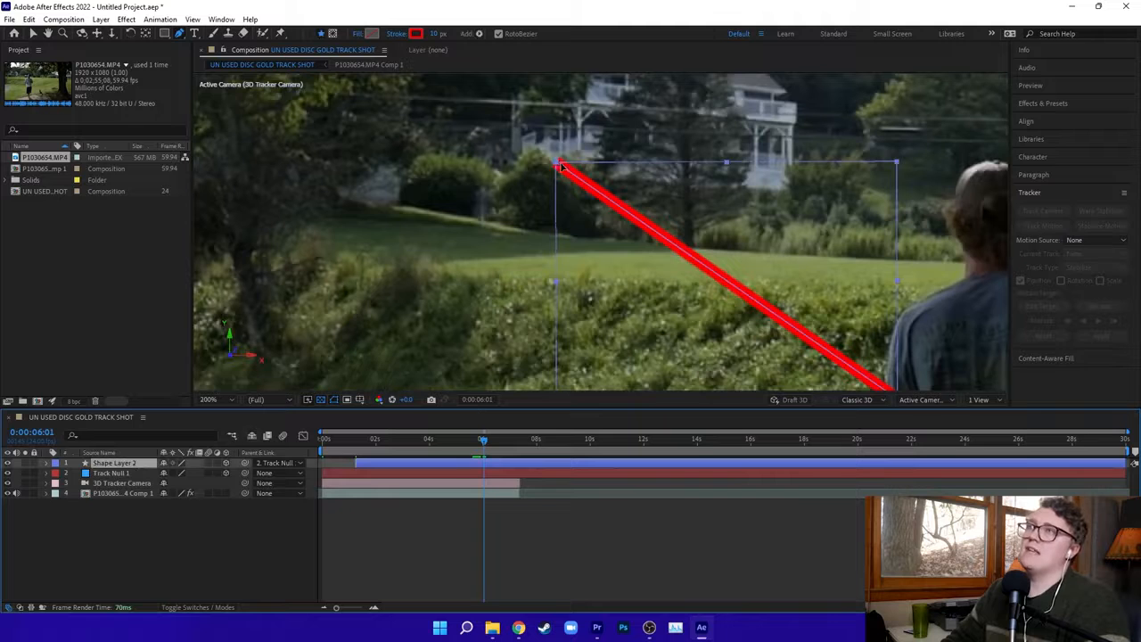
drag(559, 165, 629, 252)
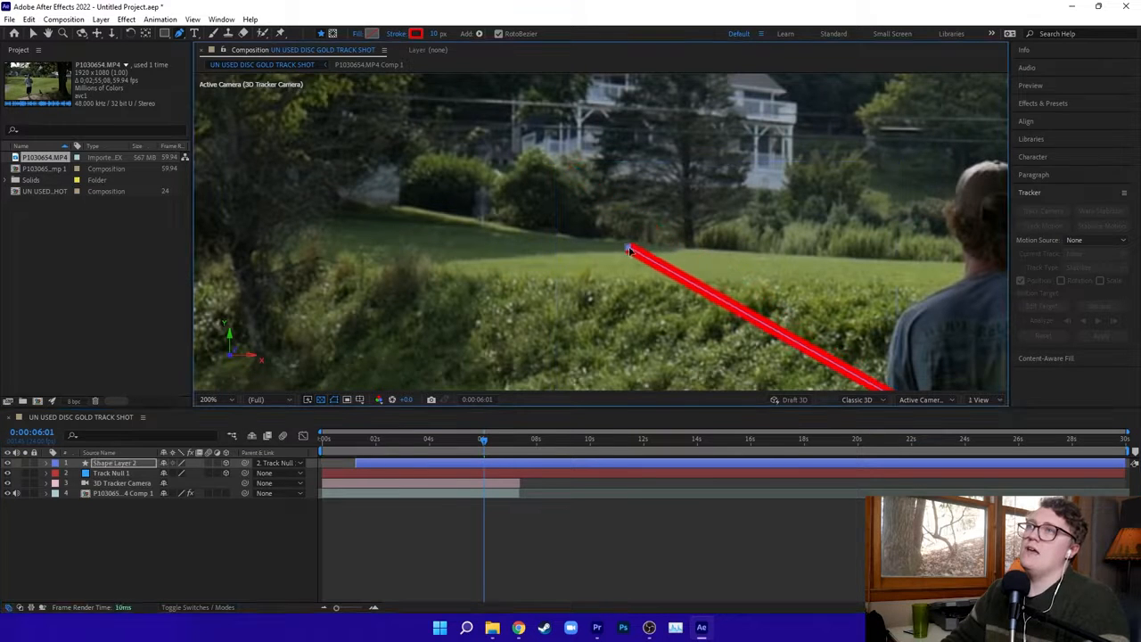
Set the stroke width of Shape Layer 2's red line to 7 px.
click(436, 34)
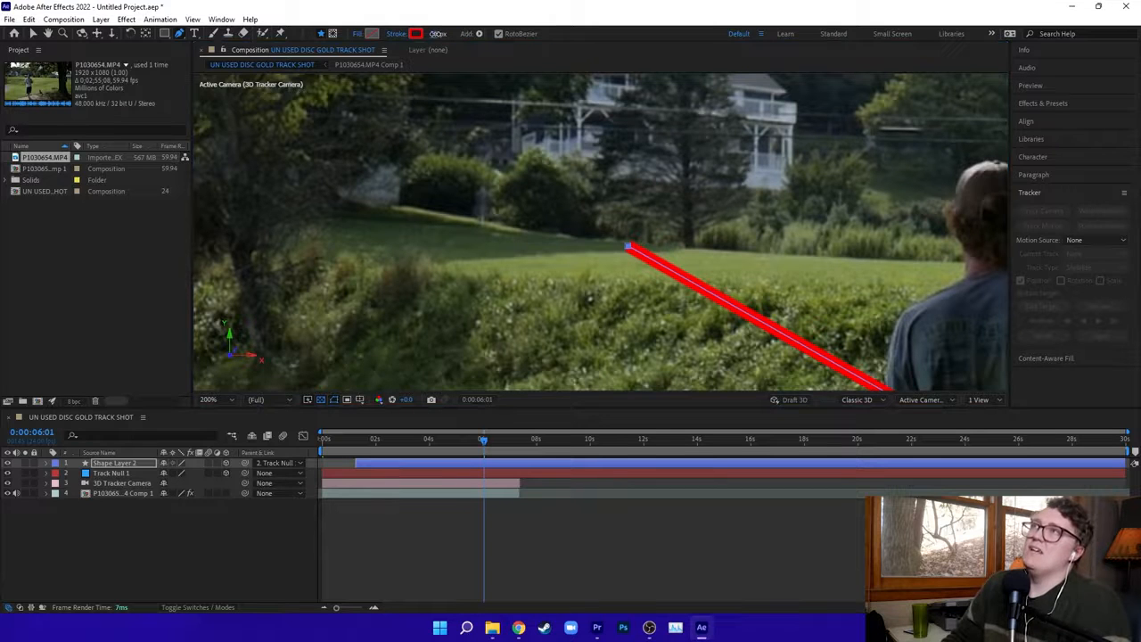
key(Return)
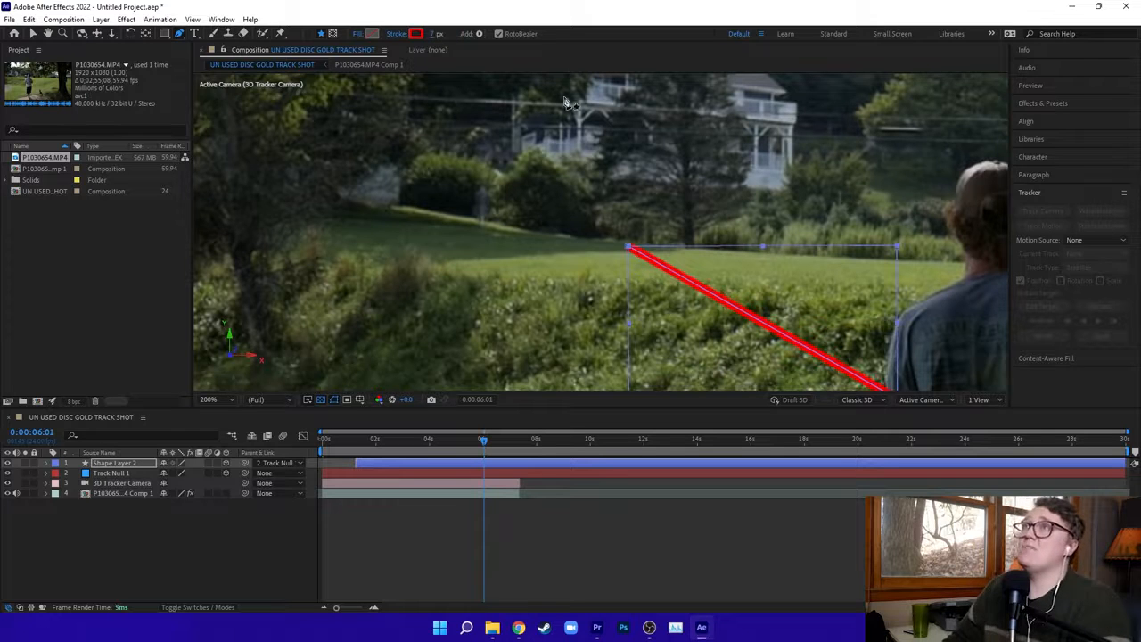
drag(709, 249, 566, 176)
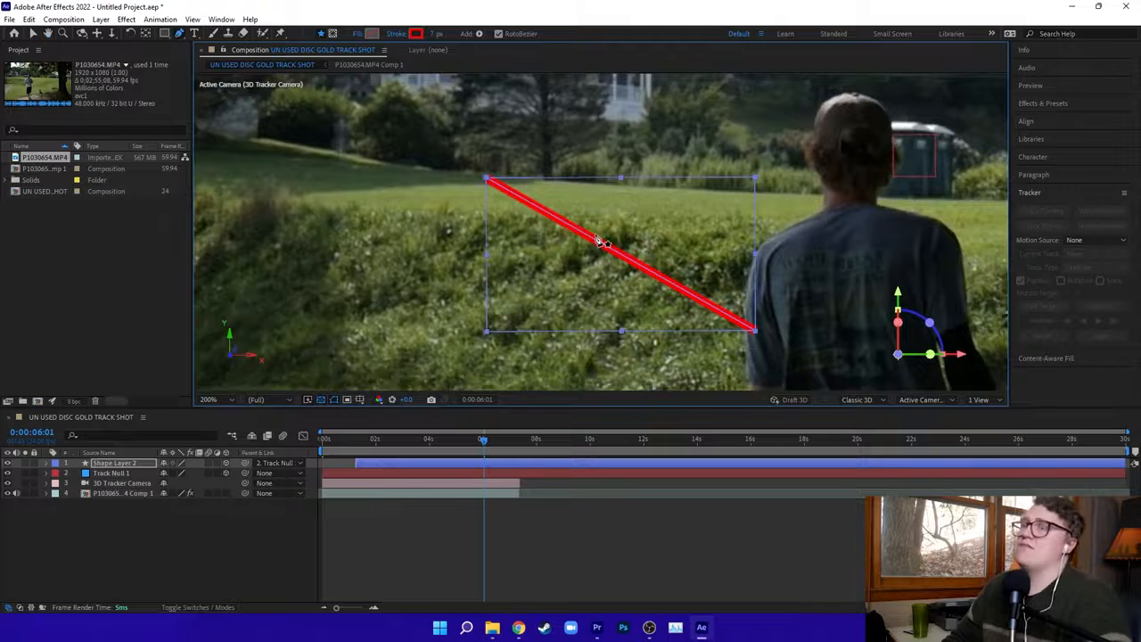
Add points to Shape Layer 2's line and place them on the flying disc at 0:00:01:07 and 0:00:01:08.
mouse_move(483, 440)
mouse_down()
mouse_move(472, 441)
mouse_move(486, 442)
mouse_up()
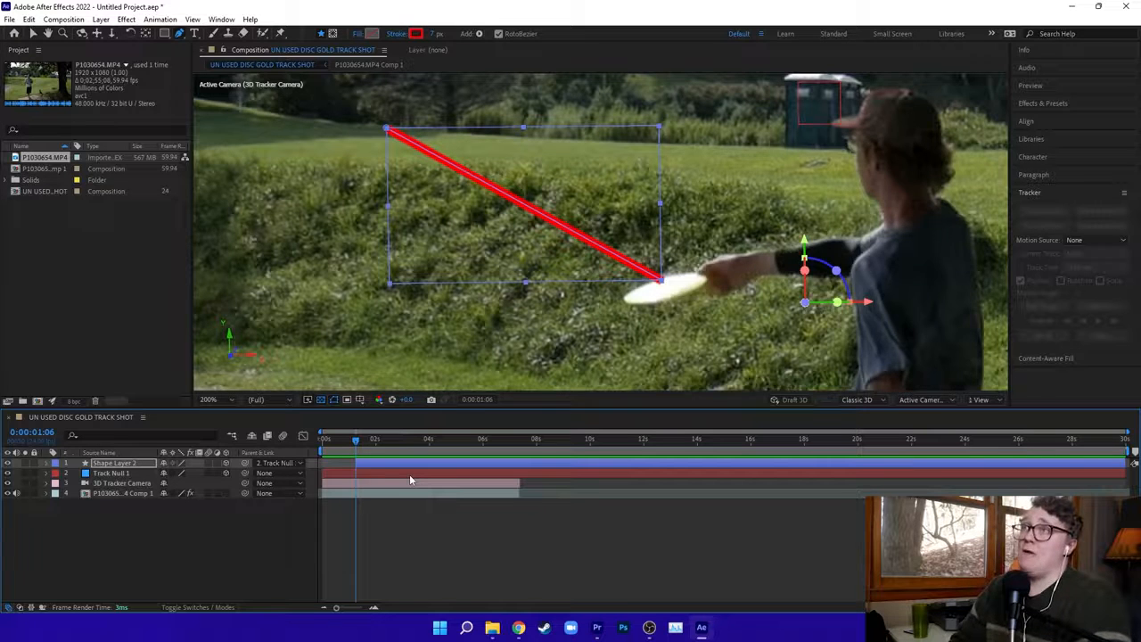
key(Page_Down)
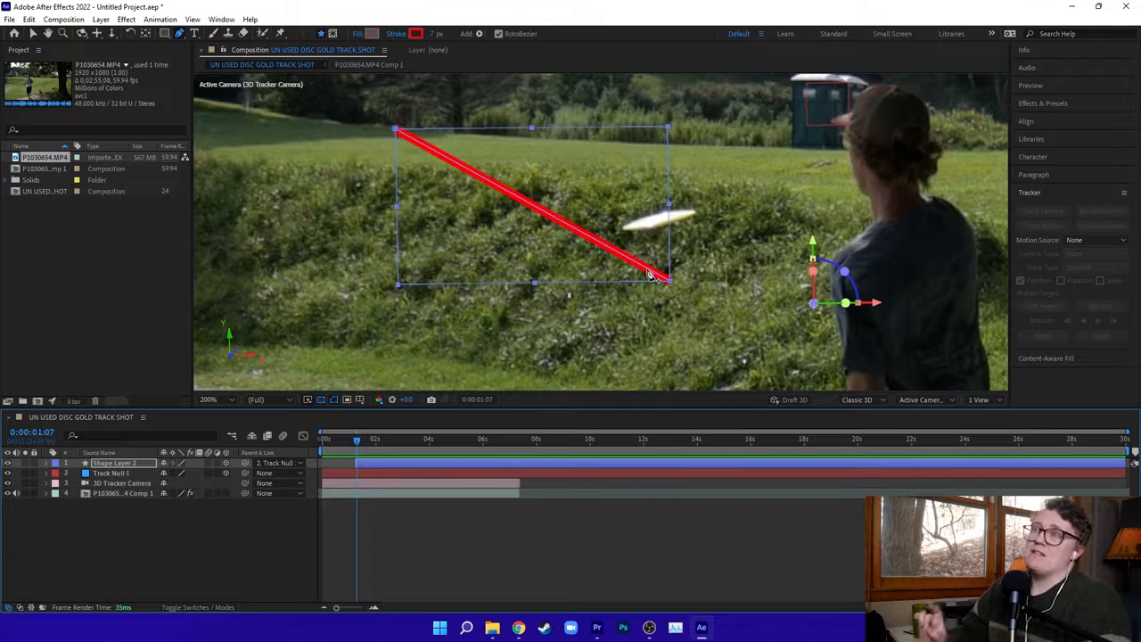
drag(649, 274, 662, 219)
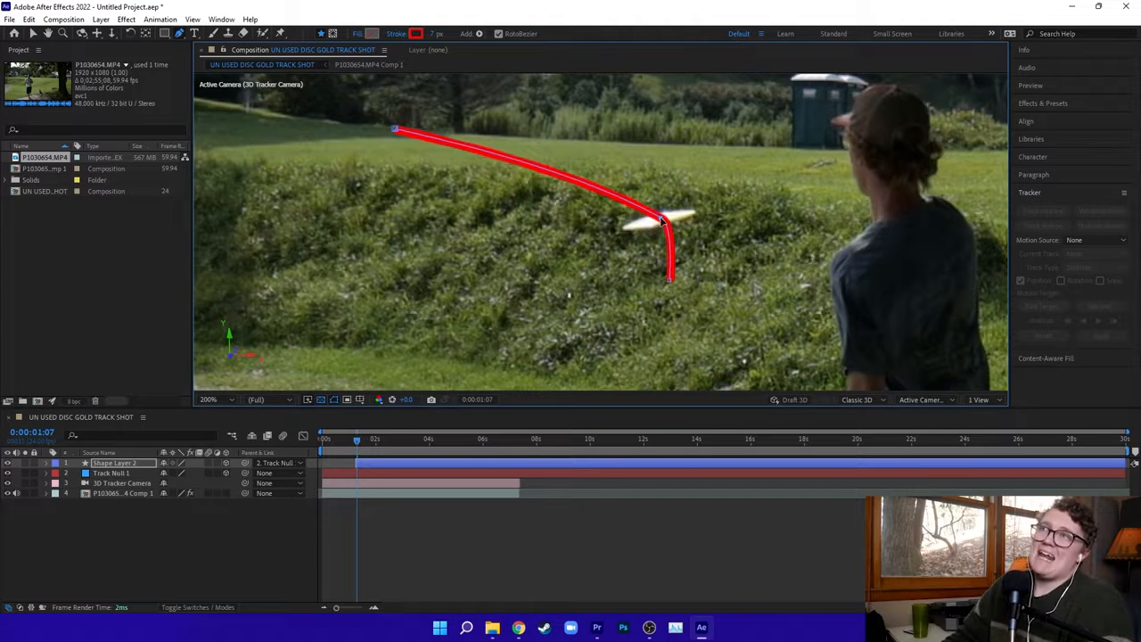
drag(663, 222, 660, 218)
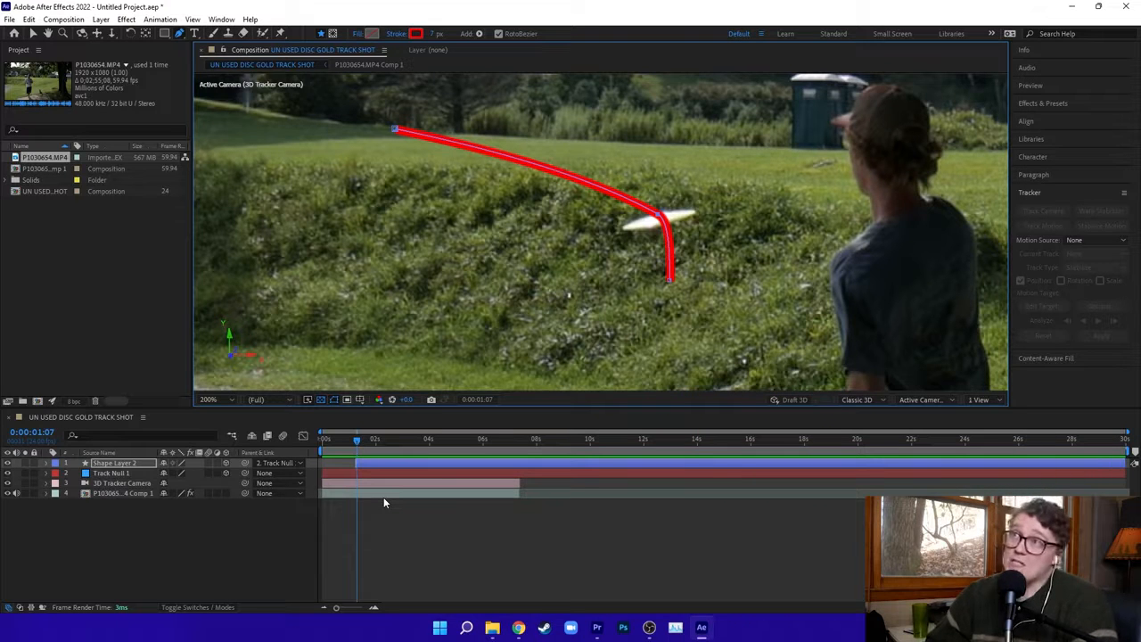
key(Page_Down)
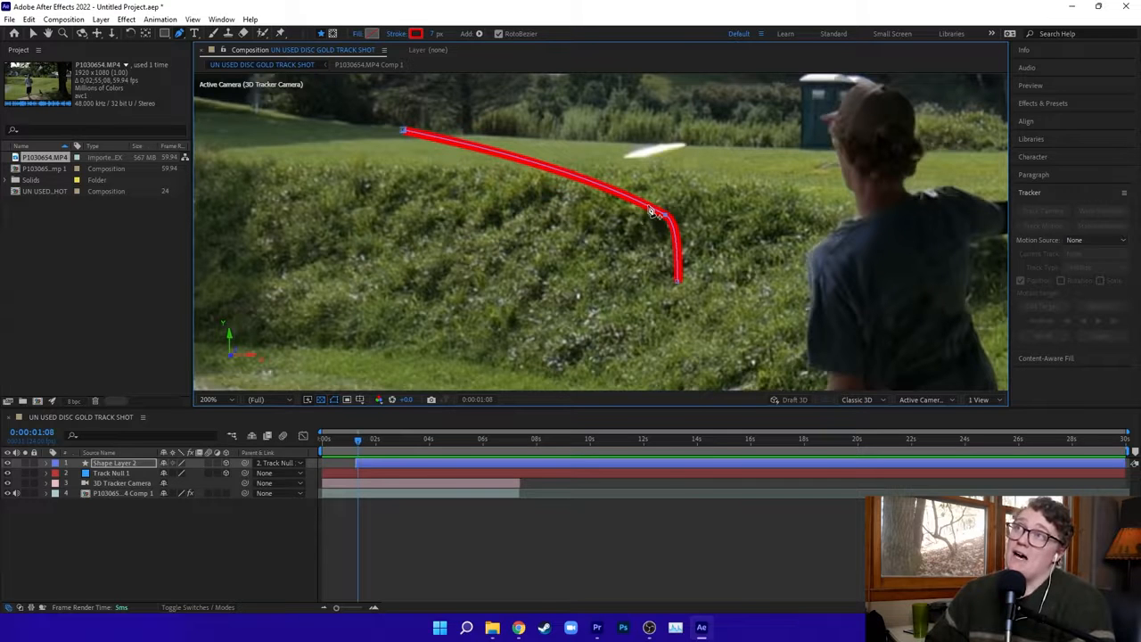
drag(648, 211, 656, 153)
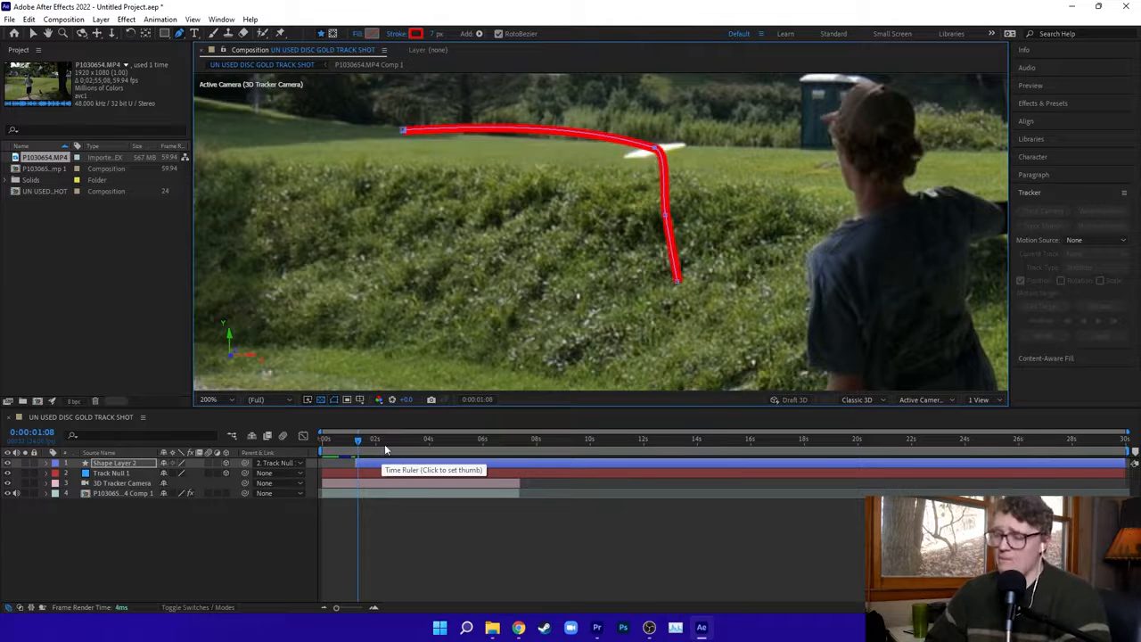
Extend the curved path by placing further points on the disc at 0:00:01:09 and 0:00:01:10.
key(Page_Down)
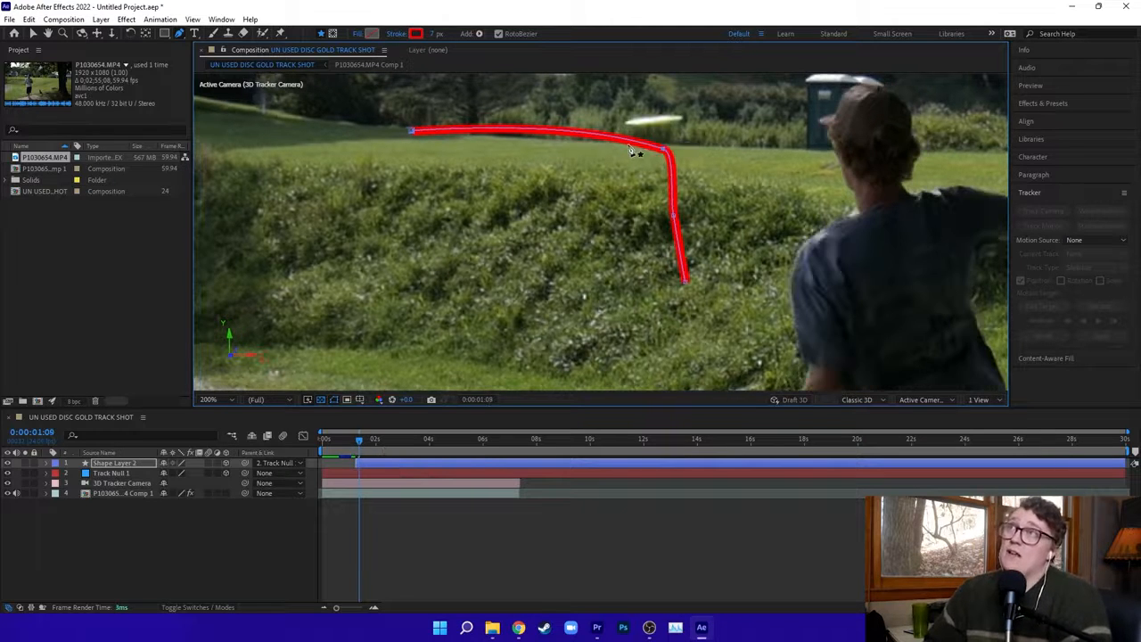
drag(664, 148, 655, 119)
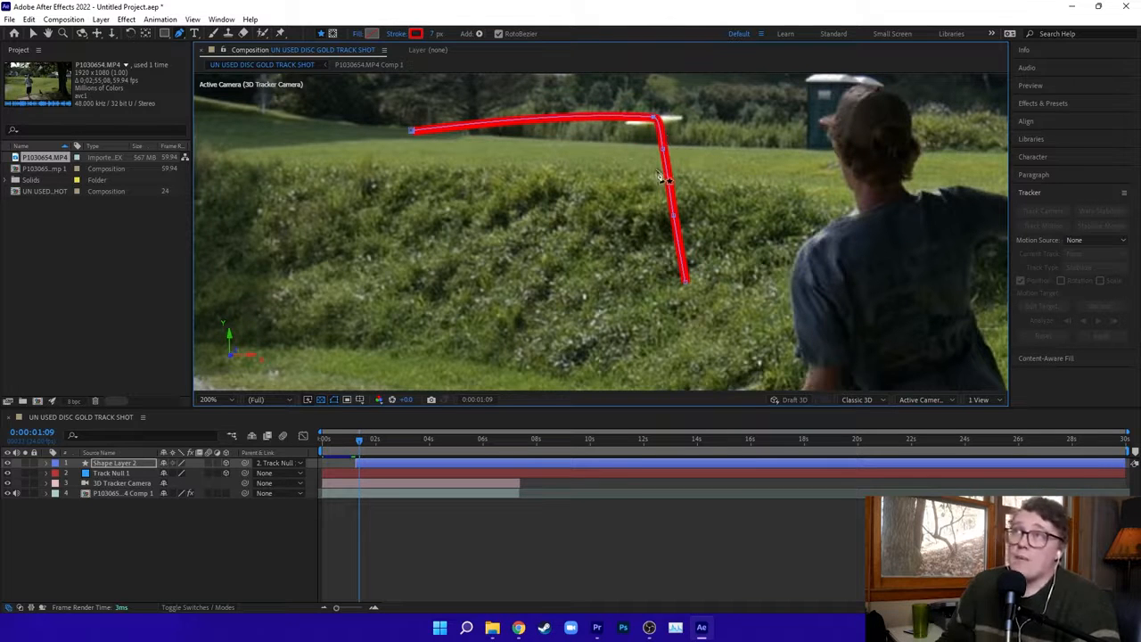
key(h)
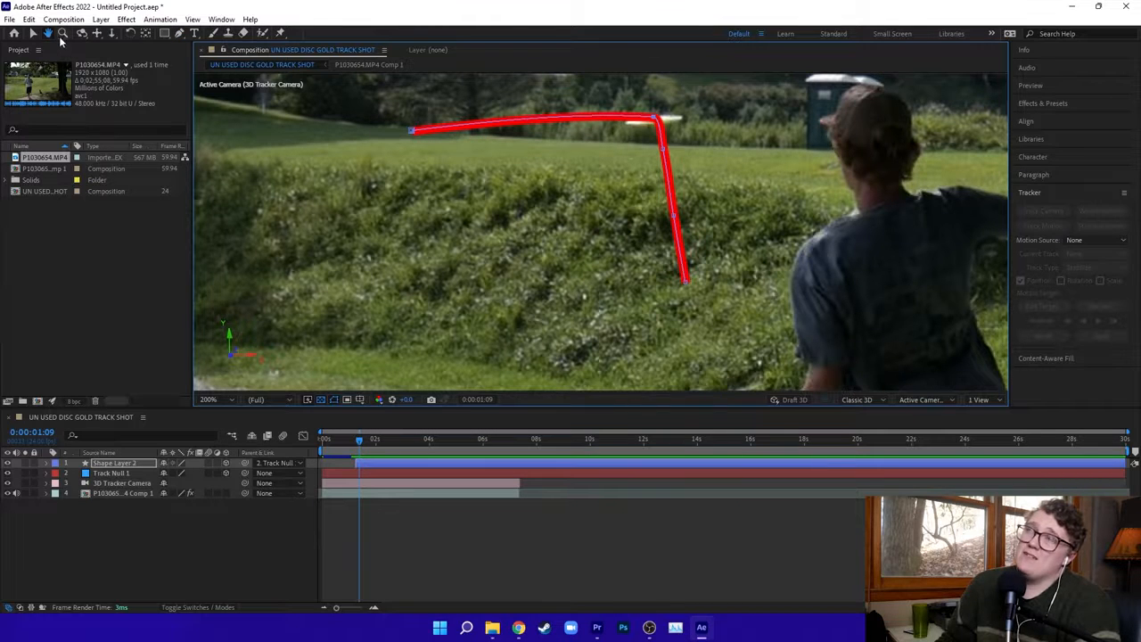
mouse_move(602, 182)
mouse_down()
mouse_move(586, 300)
mouse_move(594, 305)
mouse_move(588, 261)
mouse_up()
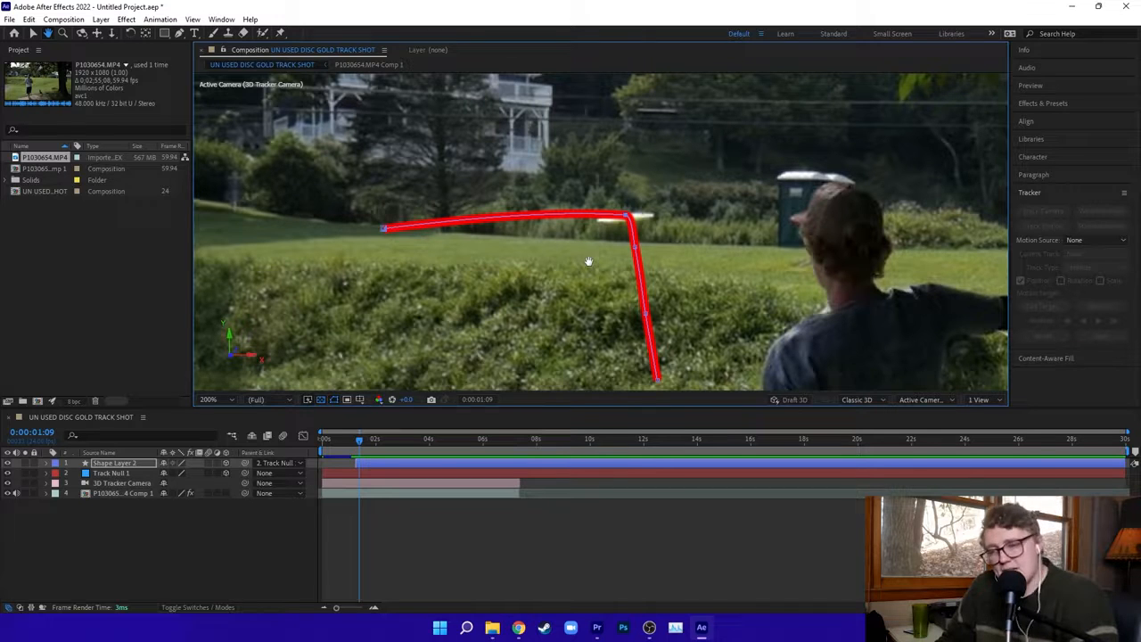
drag(606, 230, 610, 239)
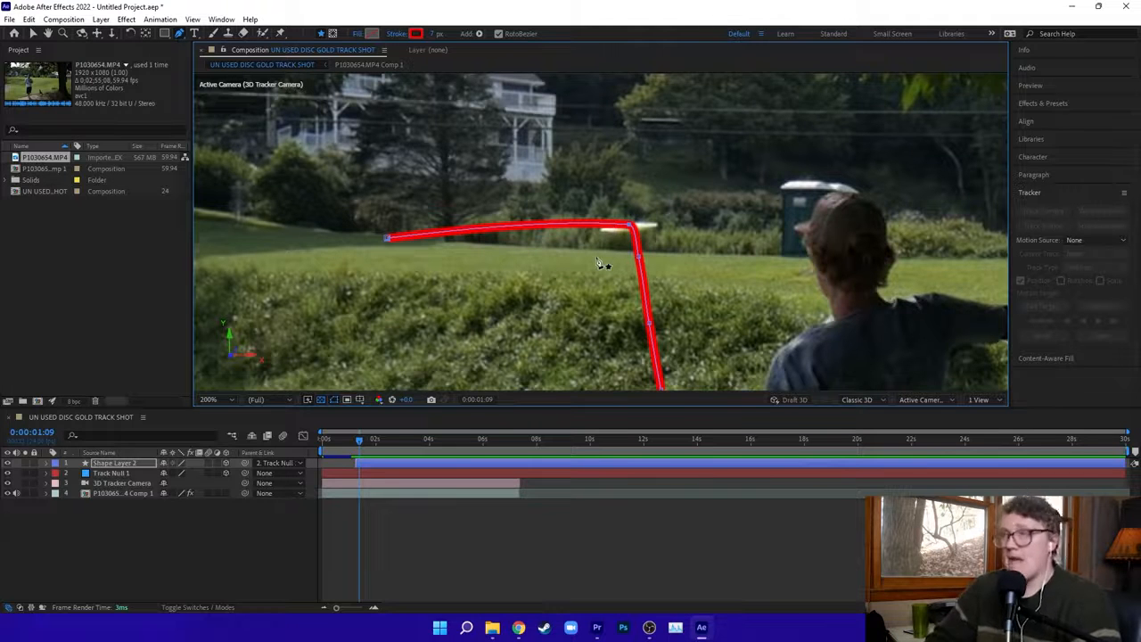
key(Page_Down)
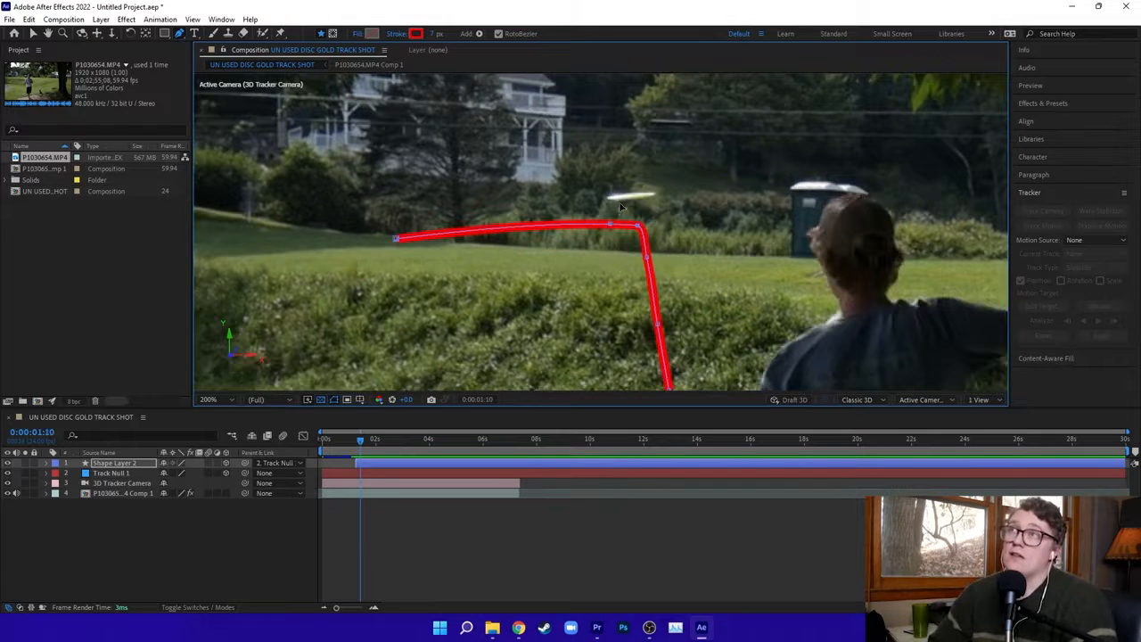
drag(609, 224, 630, 197)
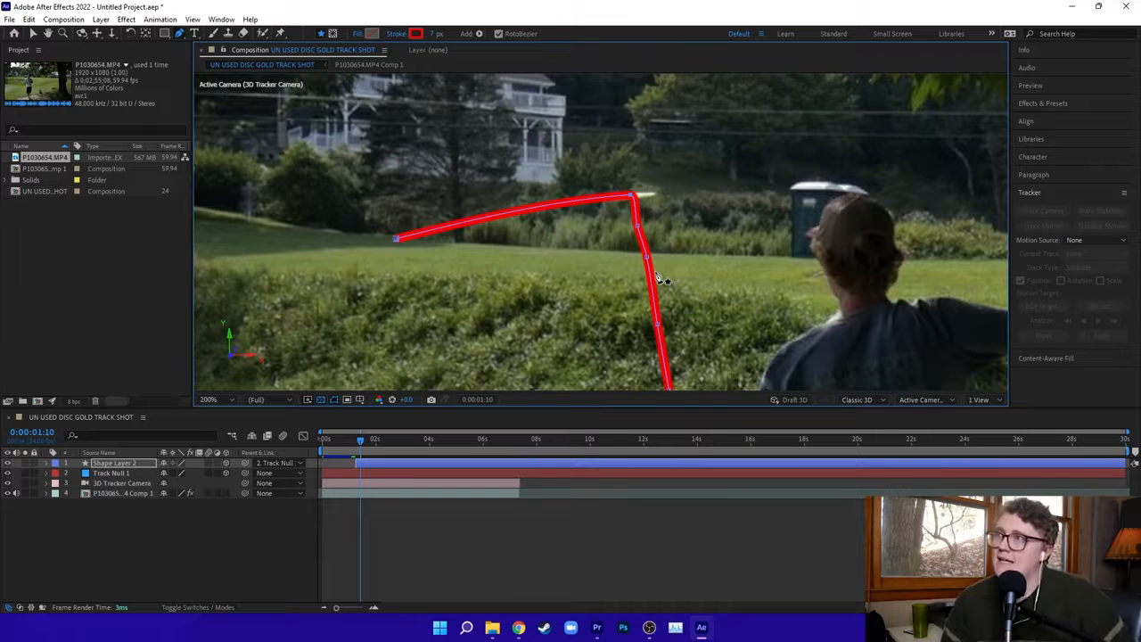
Continue frame by frame beyond 0:00:01:10, adding path points that follow the disc's flight.
key(Page_Down)
key(Page_Down)
drag(610, 195, 637, 172)
key(Page_Down)
mouse_move(622, 175)
mouse_down()
mouse_move(646, 162)
mouse_move(692, 168)
mouse_up()
key(Page_Down)
key(Page_Down)
key(Page_Down)
key(Page_Down)
key(Page_Down)
key(Page_Down)
key(Page_Down)
key(Page_Down)
key(Page_Down)
key(Page_Down)
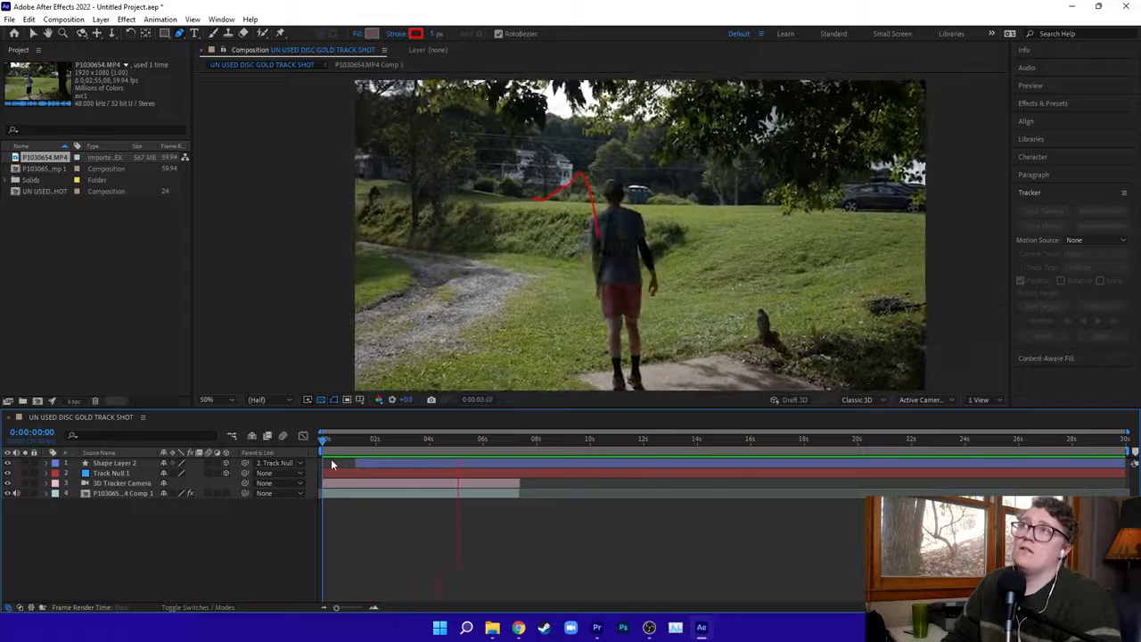
Return to the release frame 0:00:01:06, add Trim Paths to Shape Layer 2 and expand its properties.
key(space)
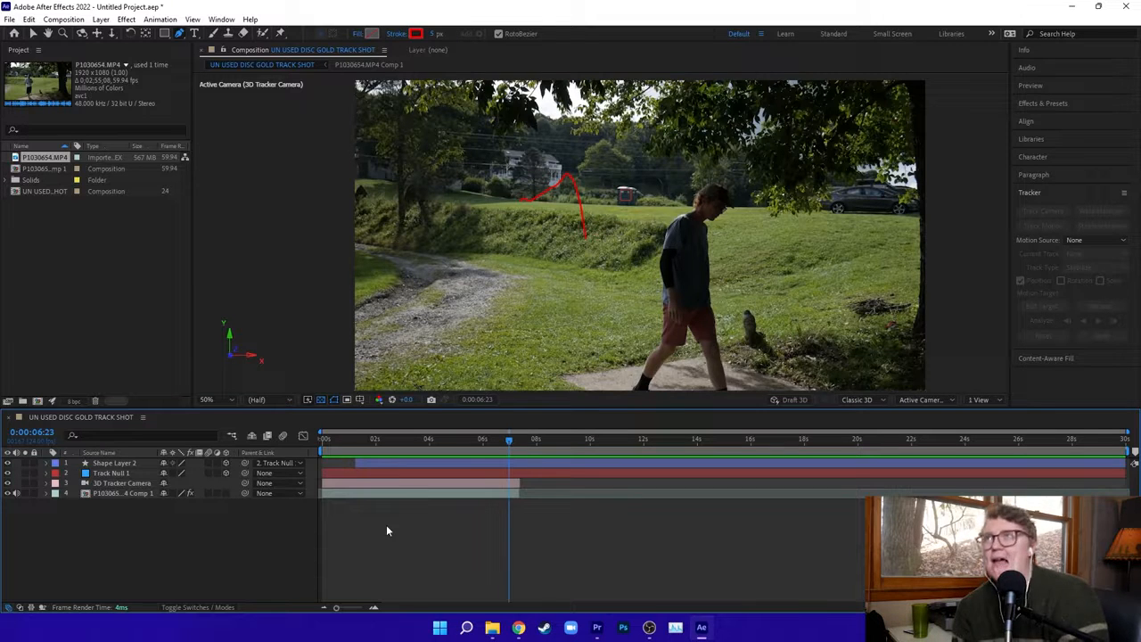
click(355, 441)
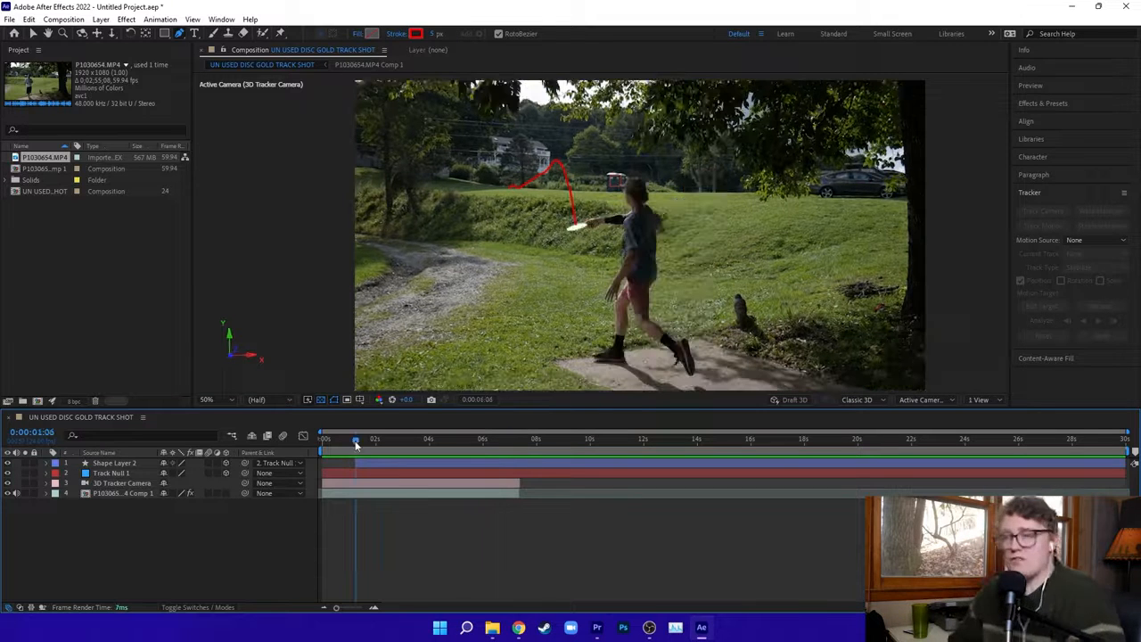
click(125, 463)
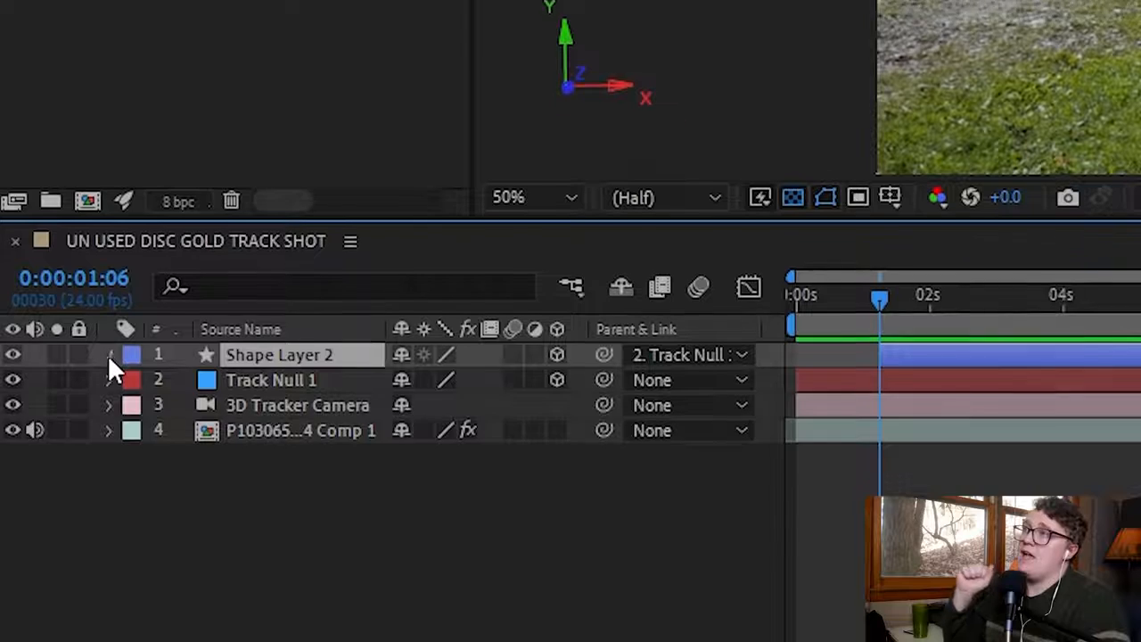
click(108, 377)
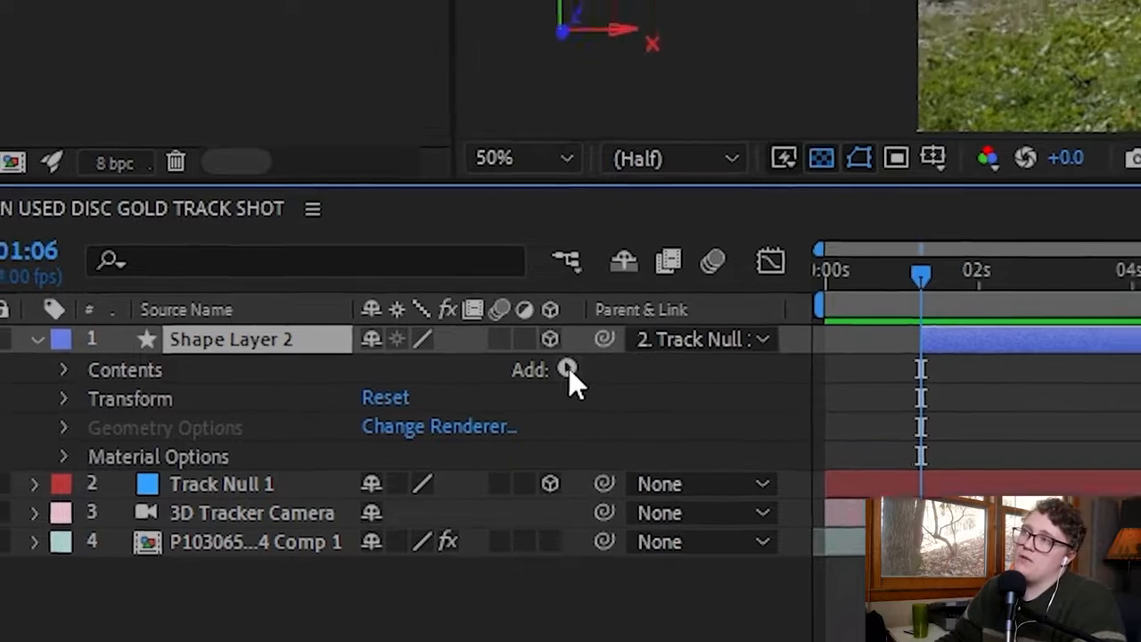
click(578, 336)
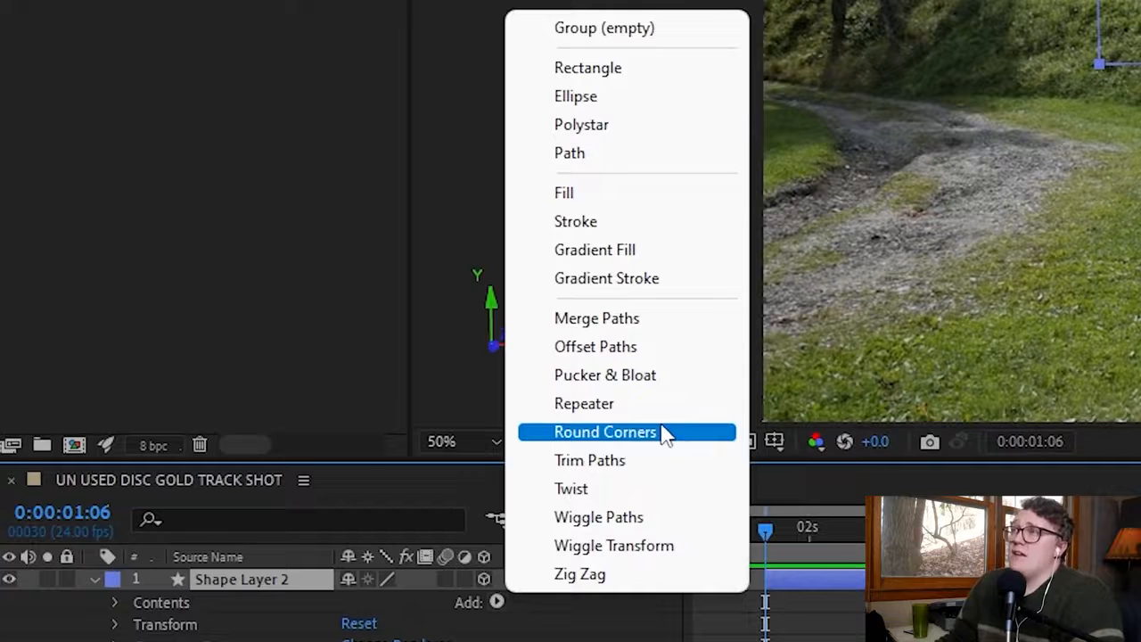
click(635, 473)
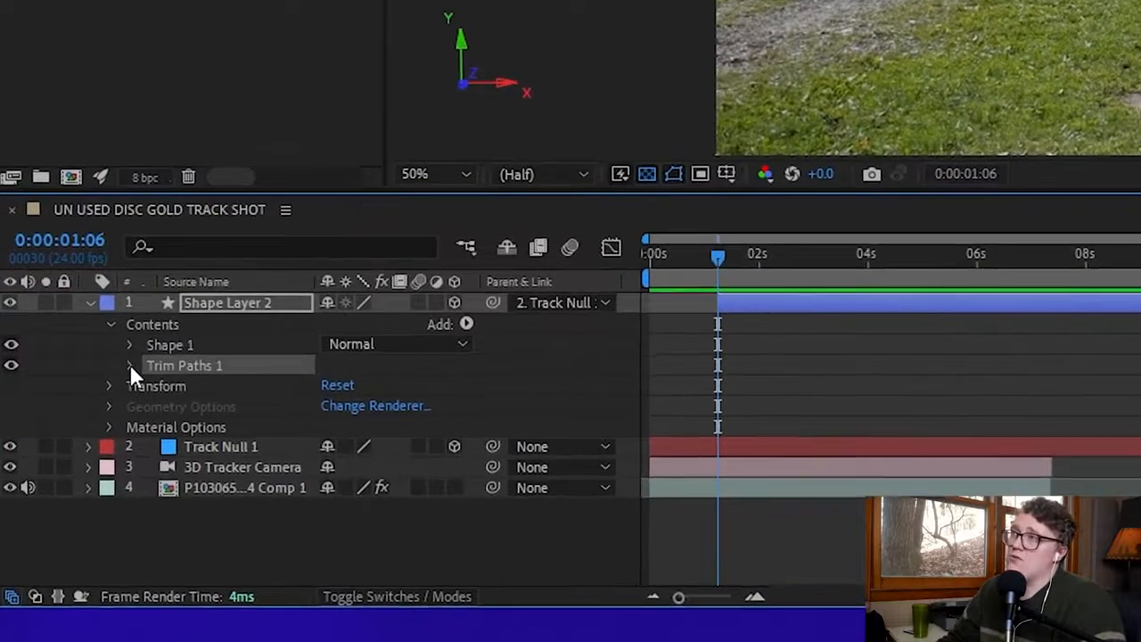
click(123, 368)
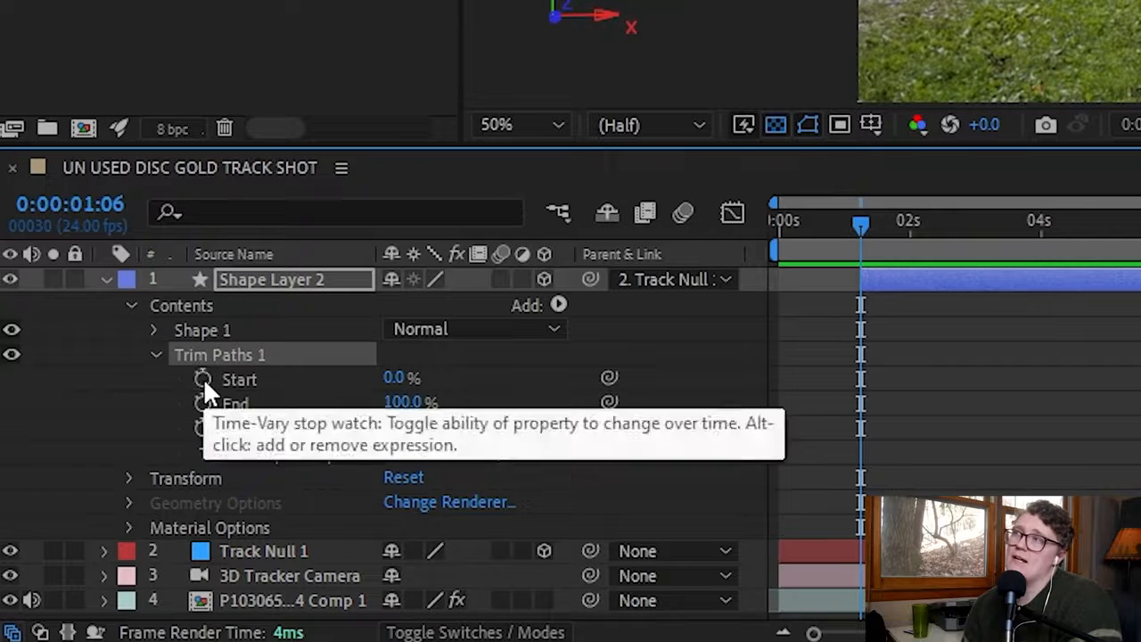
Enable keyframing for the Start, End and Offset properties of Trim Paths 1 at 0:00:01:06.
click(203, 377)
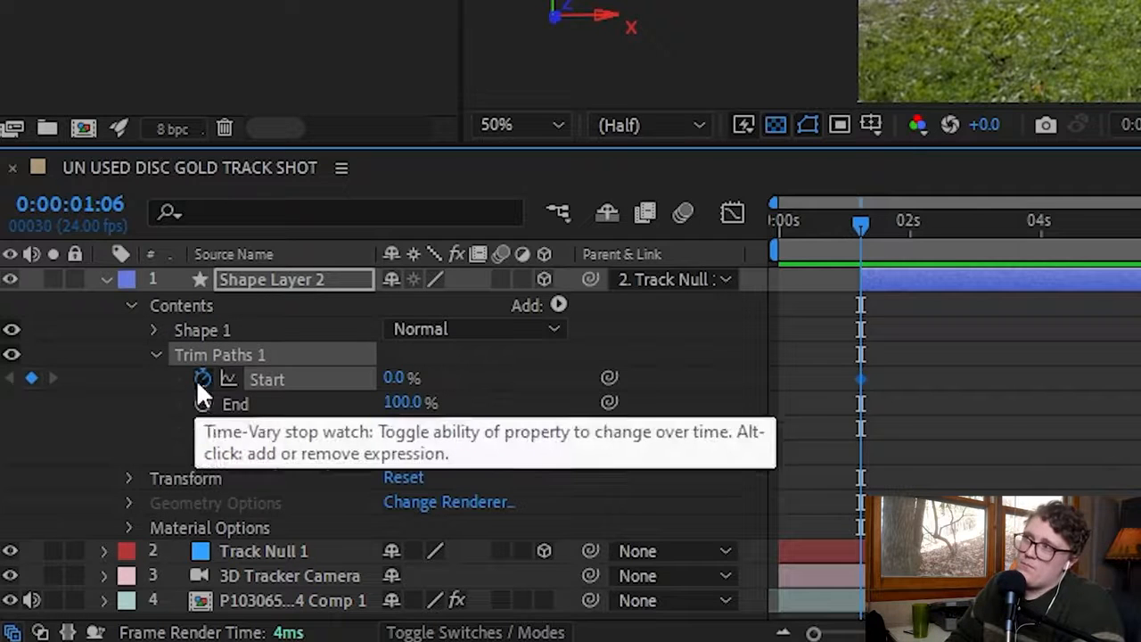
click(202, 378)
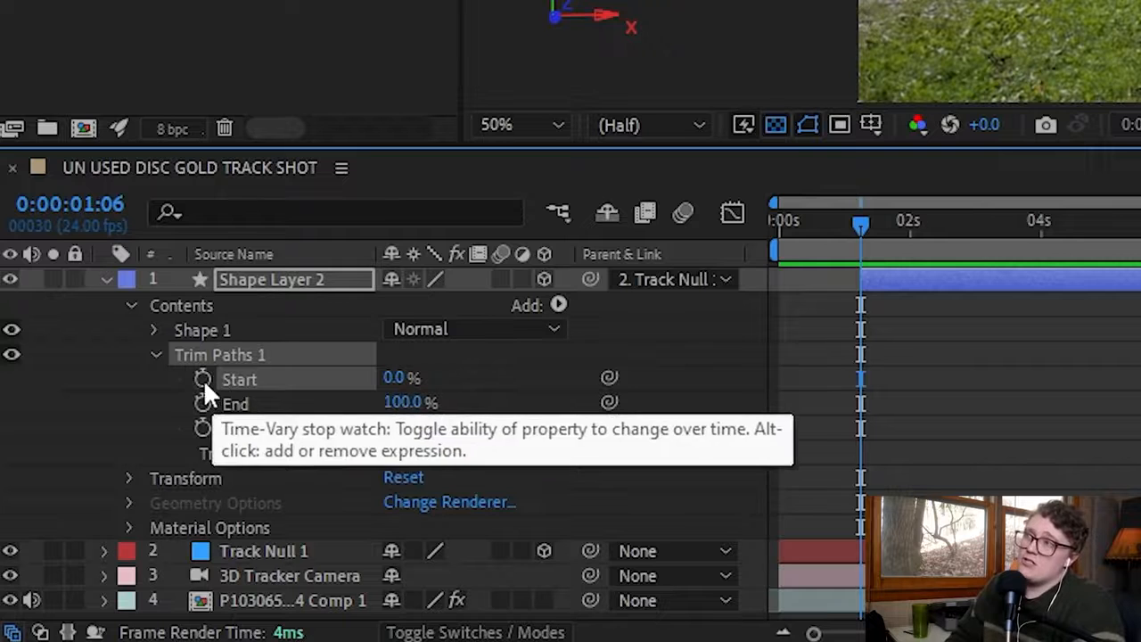
drag(202, 378, 203, 427)
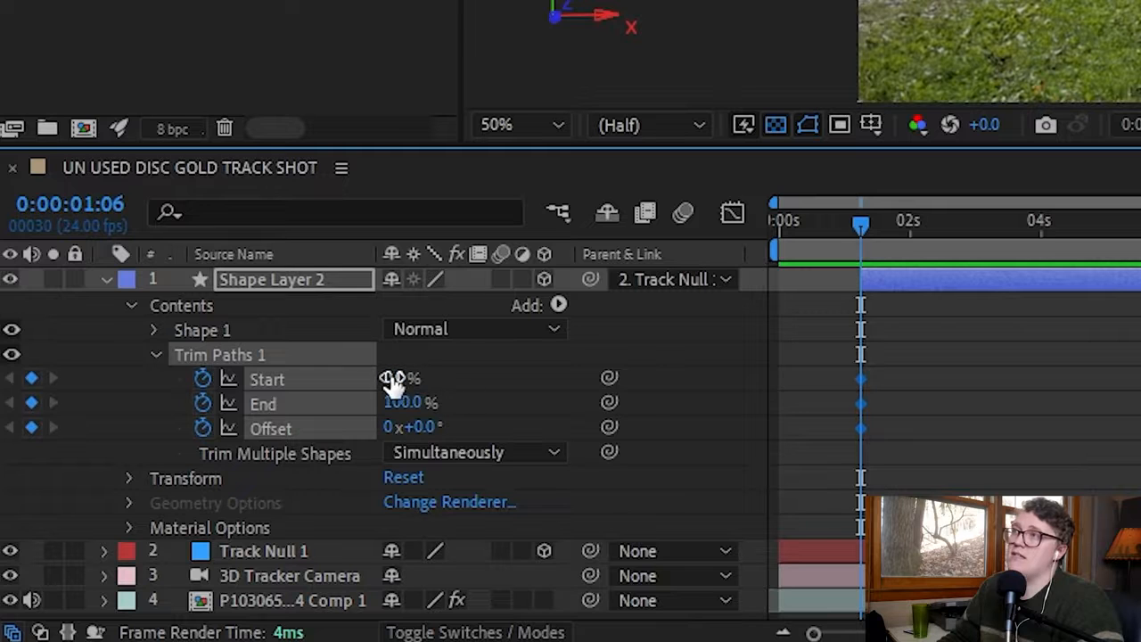
Set the Start value of Trim Paths 1 to 100% at 0:00:01:06 to hide the line at release.
drag(392, 379, 626, 364)
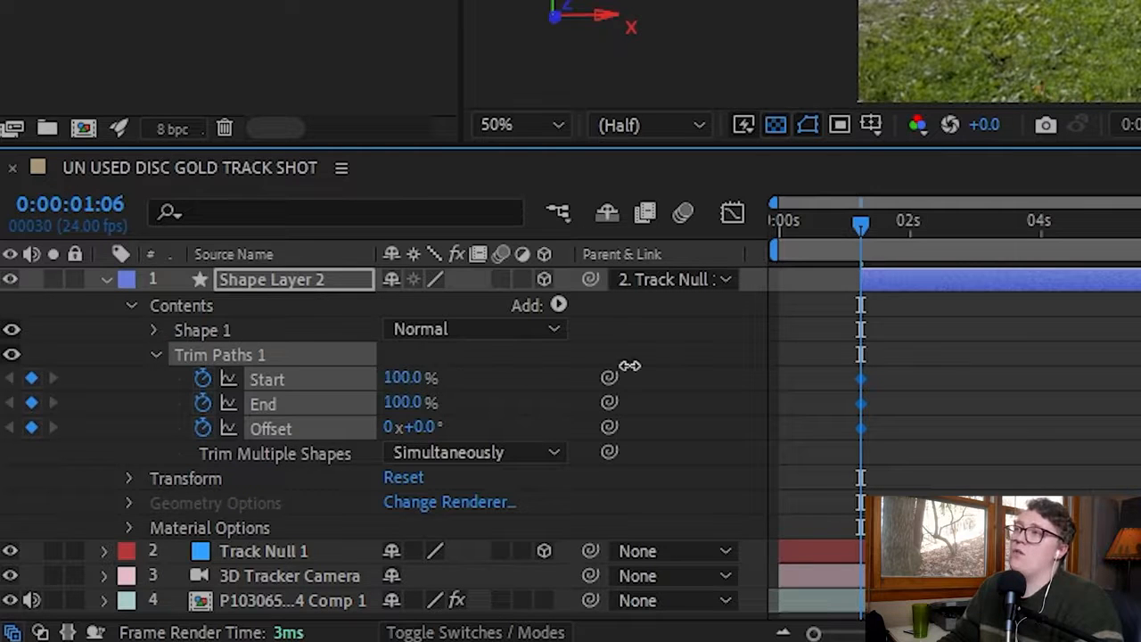
drag(878, 365, 413, 400)
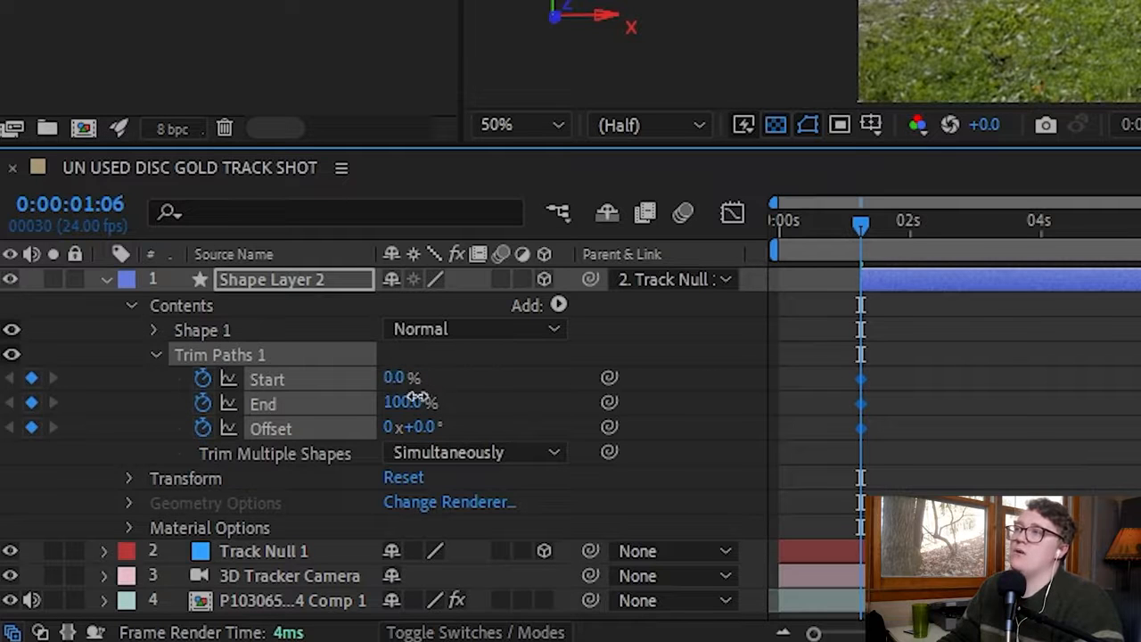
click(397, 378)
text(00)
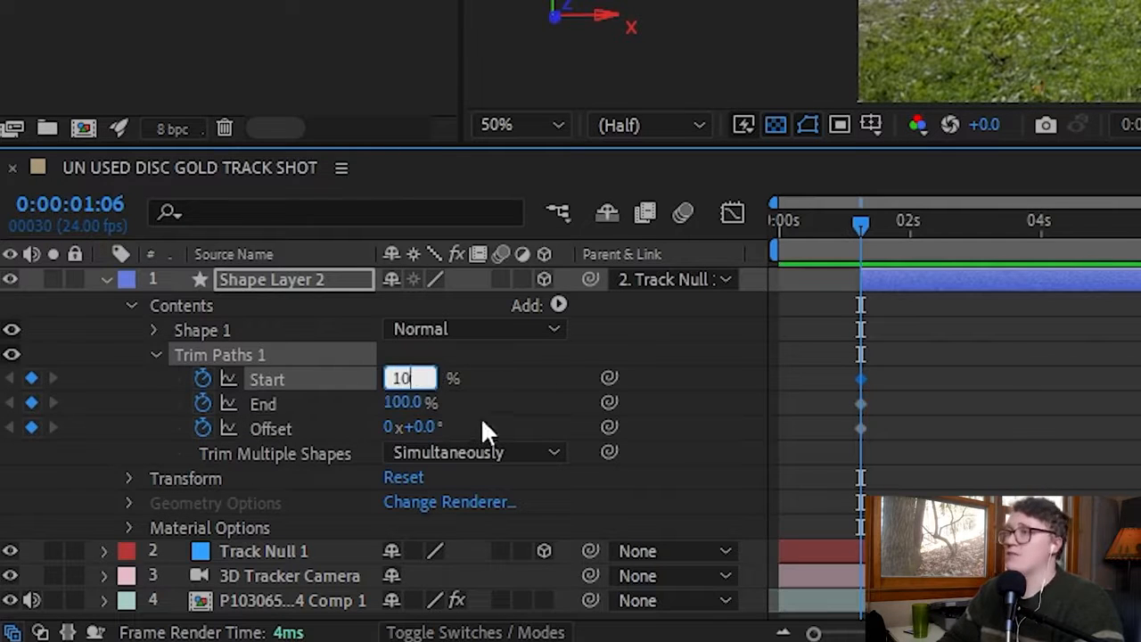
key(Return)
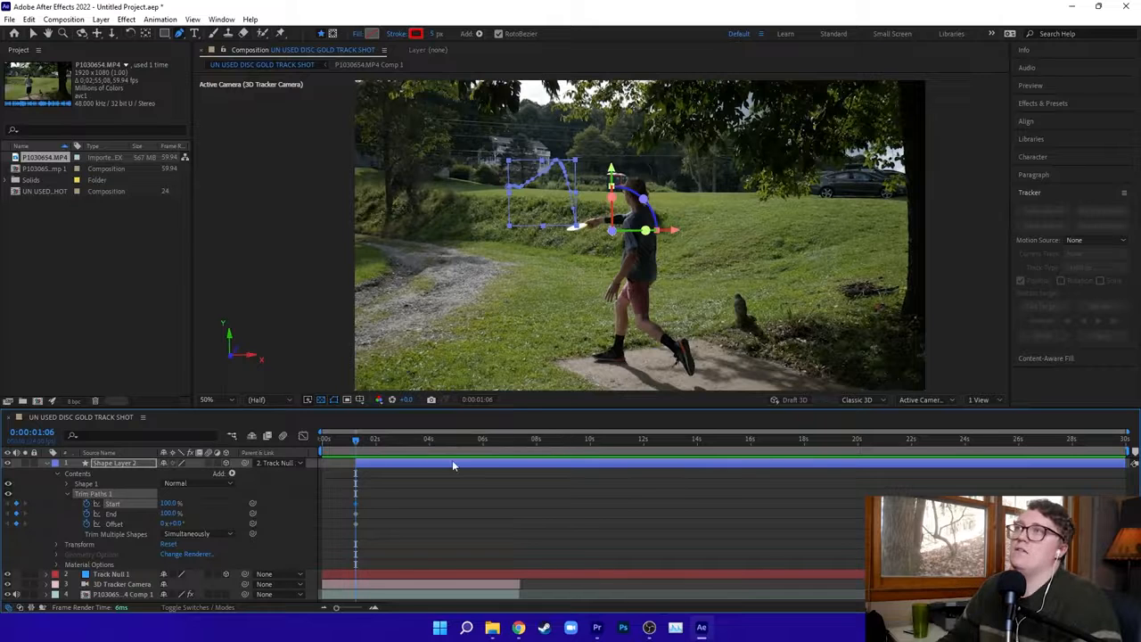
At 0:00:05:18, set the Start value of Trim Paths 1 to 0% to reveal the whole flight path.
drag(358, 440, 450, 436)
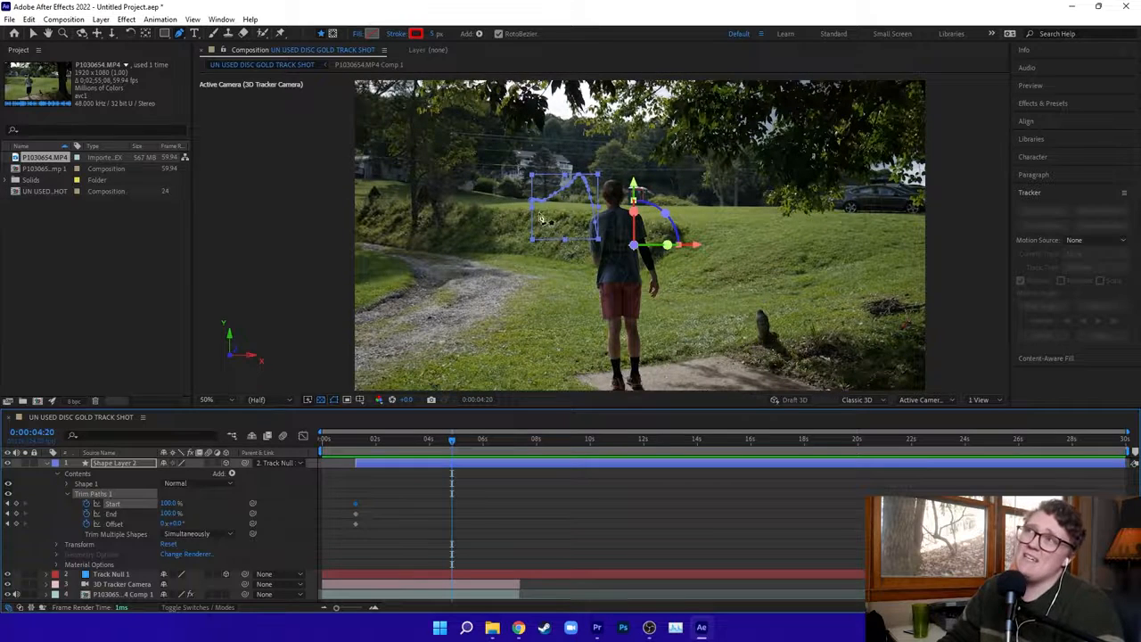
key(h)
scroll(539, 212, up, 2)
scroll(539, 212, down, 2)
key(g)
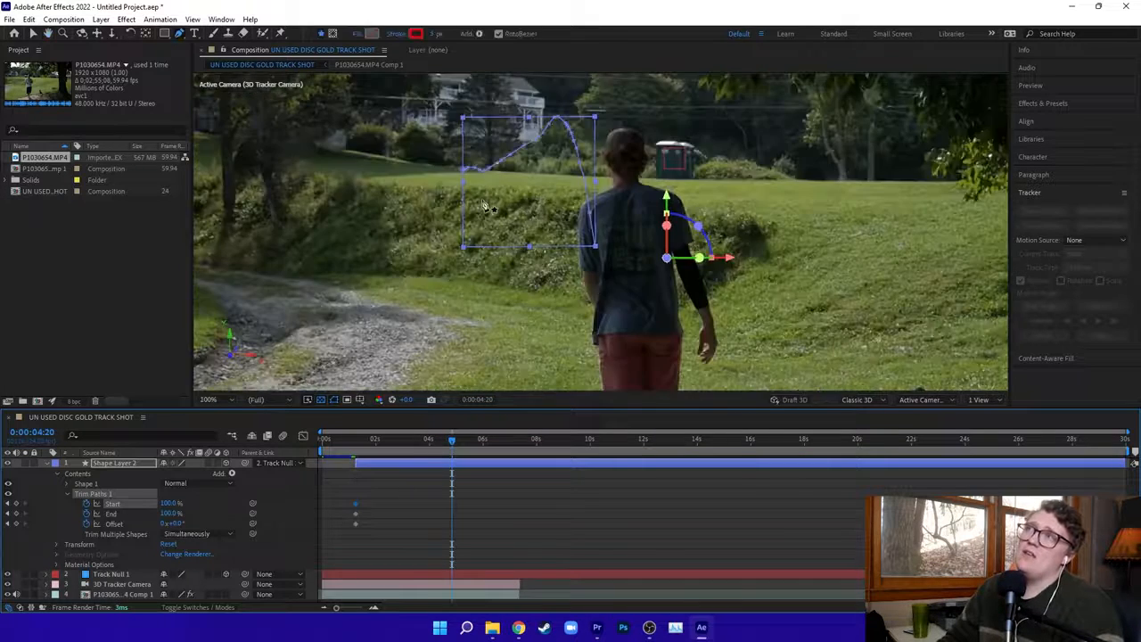
scroll(499, 207, up, 3)
key(h)
drag(376, 173, 579, 291)
drag(379, 144, 581, 257)
drag(463, 202, 529, 219)
key(g)
drag(450, 442, 477, 453)
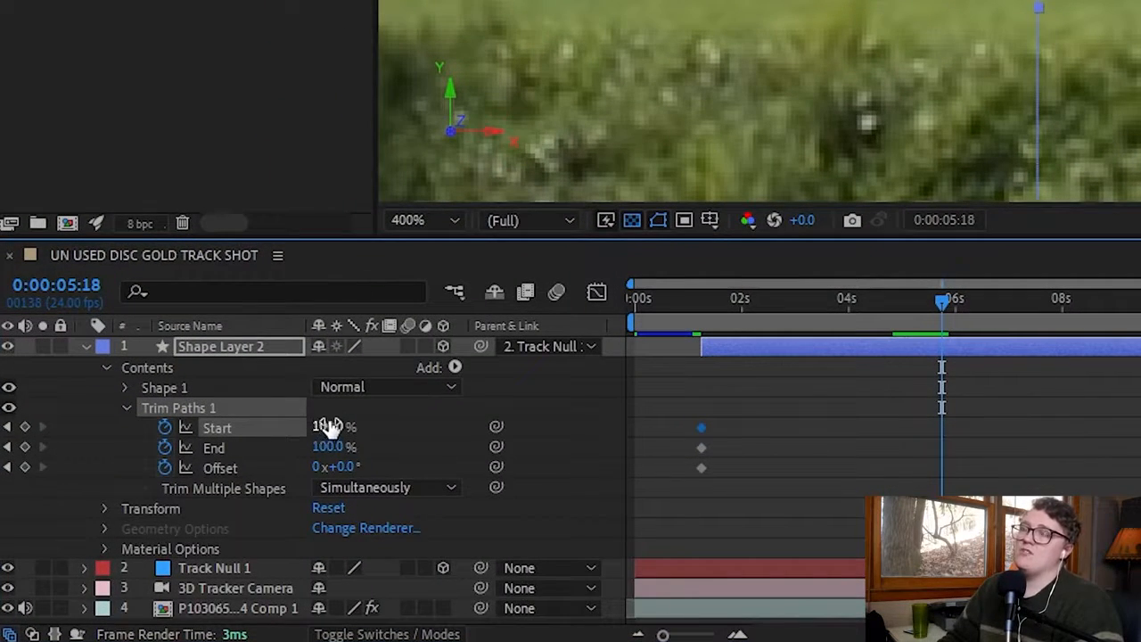
mouse_move(330, 427)
mouse_down()
mouse_move(147, 436)
mouse_move(161, 435)
mouse_up()
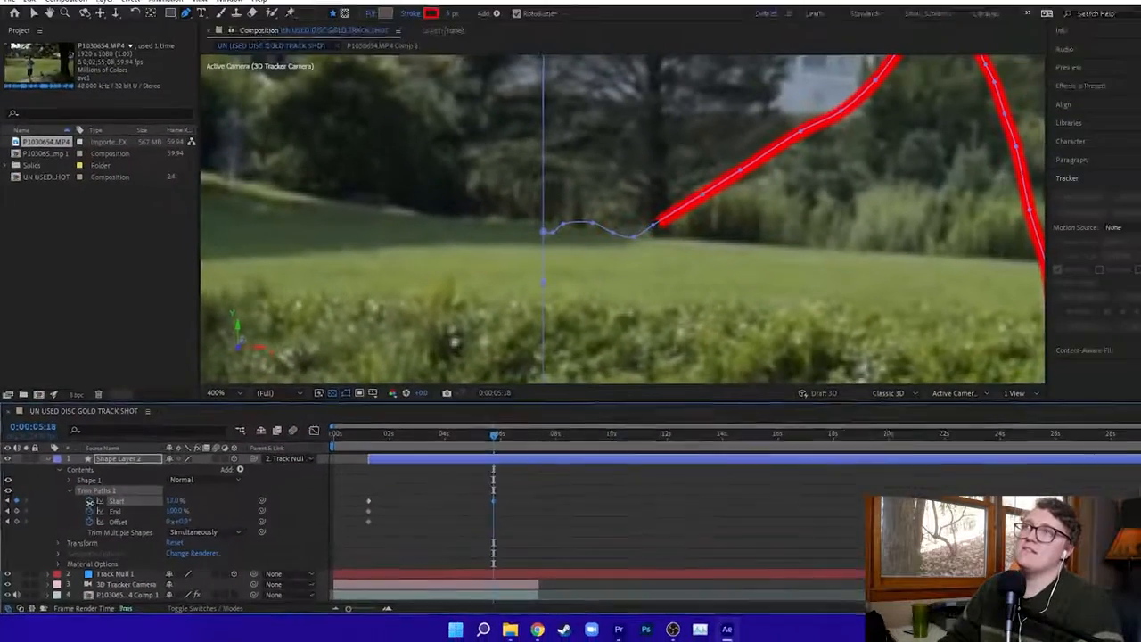
mouse_move(89, 501)
mouse_down()
mouse_move(99, 505)
mouse_move(73, 508)
mouse_up()
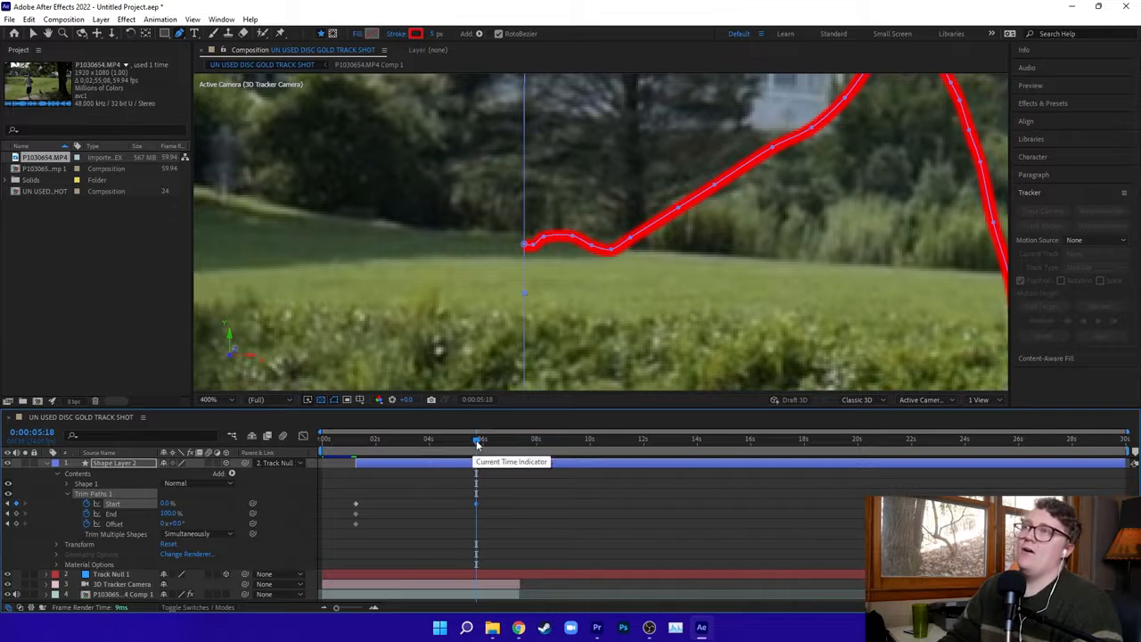
Return to the start of the composition and preview the flight path's reveal against the disc.
drag(475, 439, 353, 445)
scroll(480, 287, down, 3)
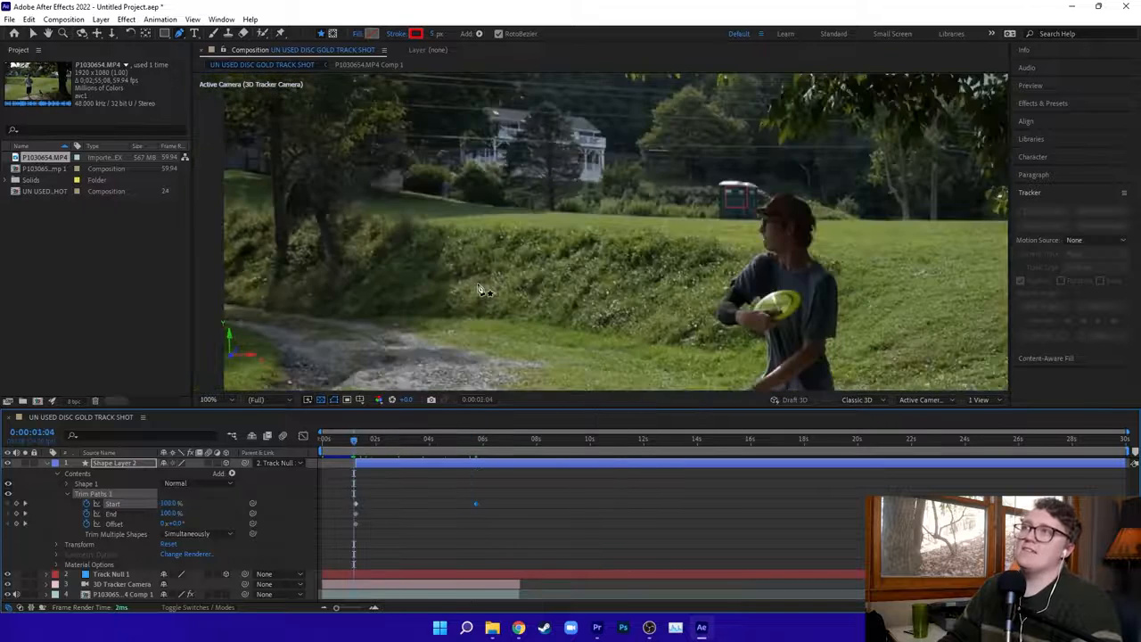
drag(630, 294, 543, 254)
drag(361, 443, 314, 448)
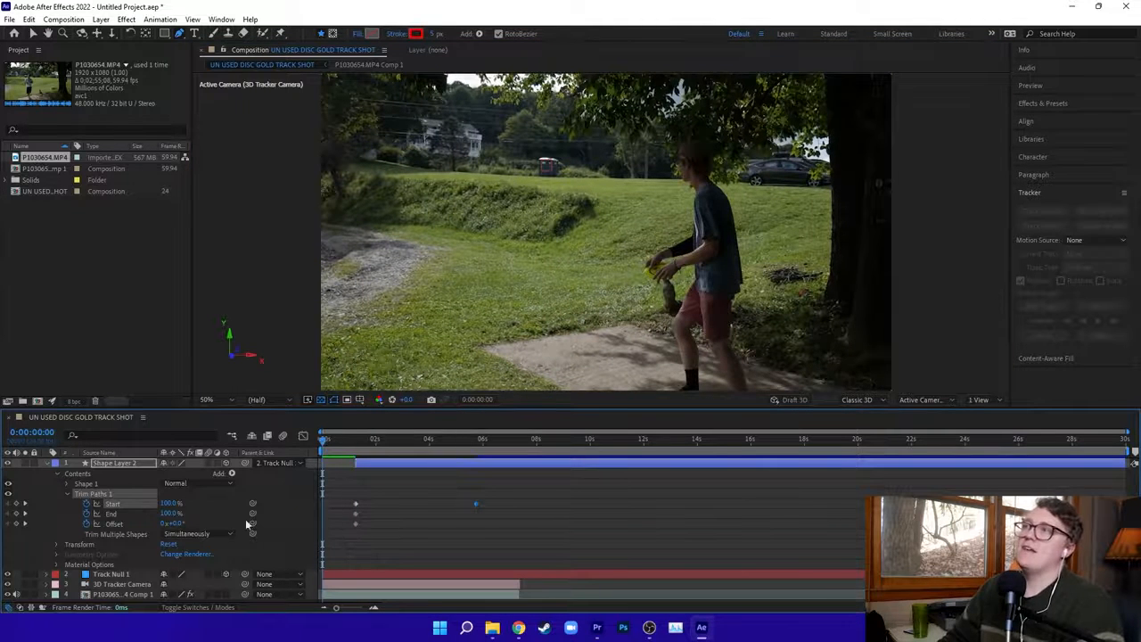
key(space)
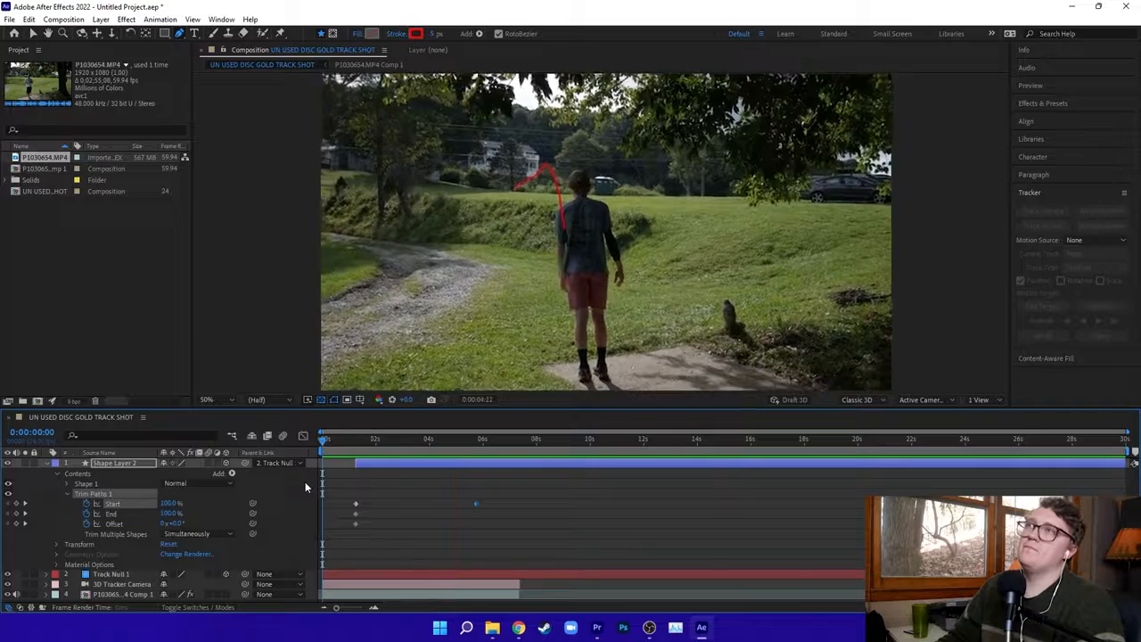
key(space)
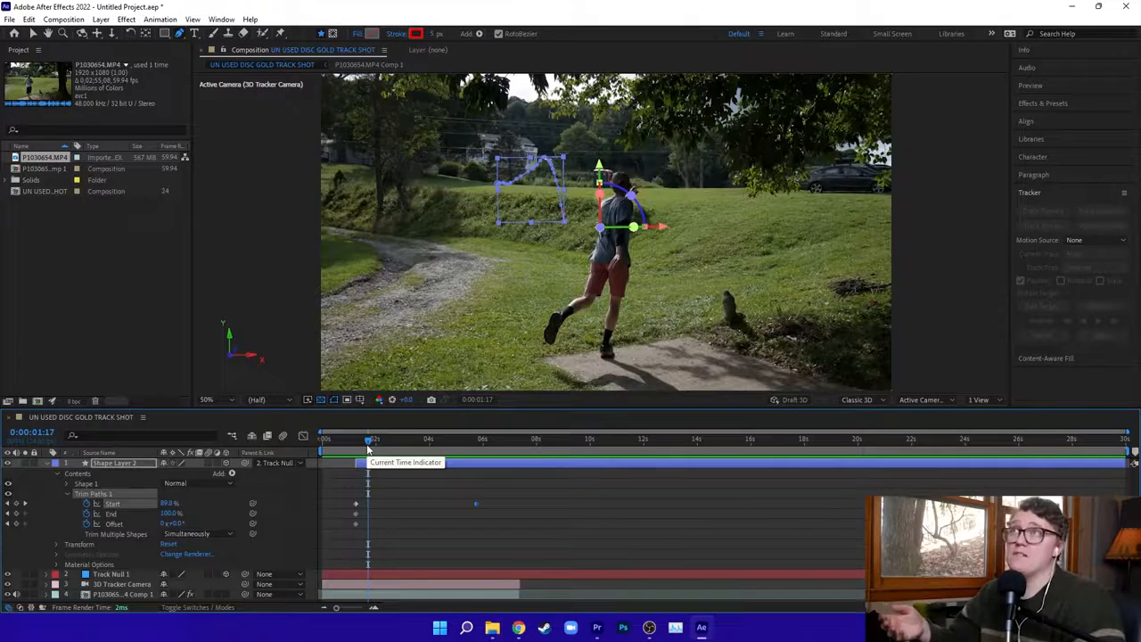
At 0:00:01:09, set the Start value of Trim Paths 1 to 68% so the line's tip meets the disc.
key(v)
key(Page_Down)
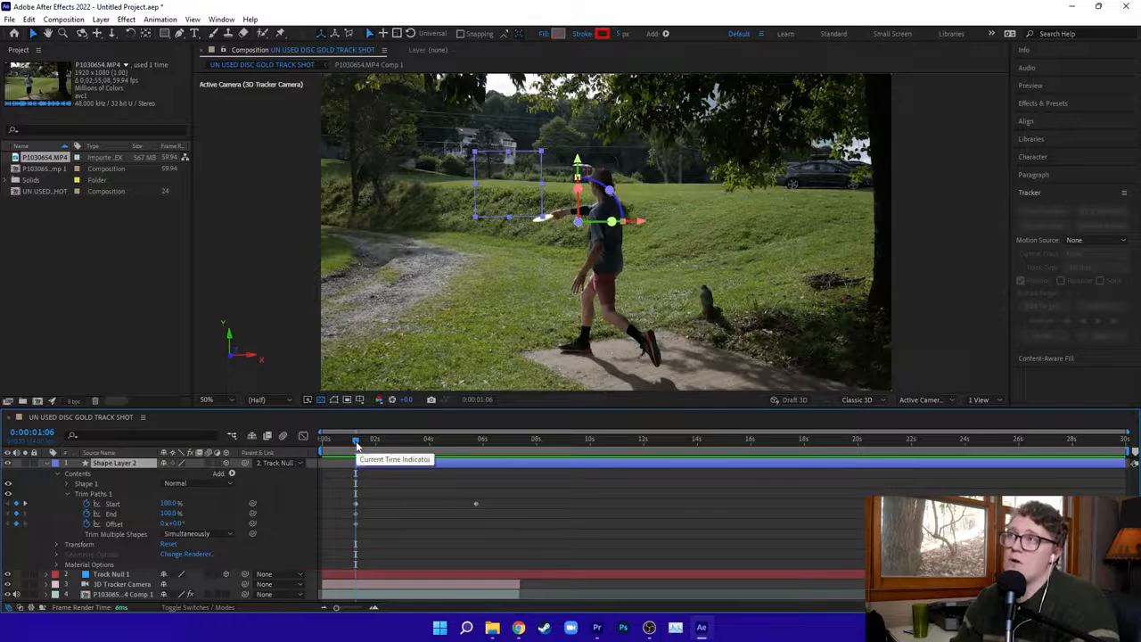
drag(443, 459, 427, 470)
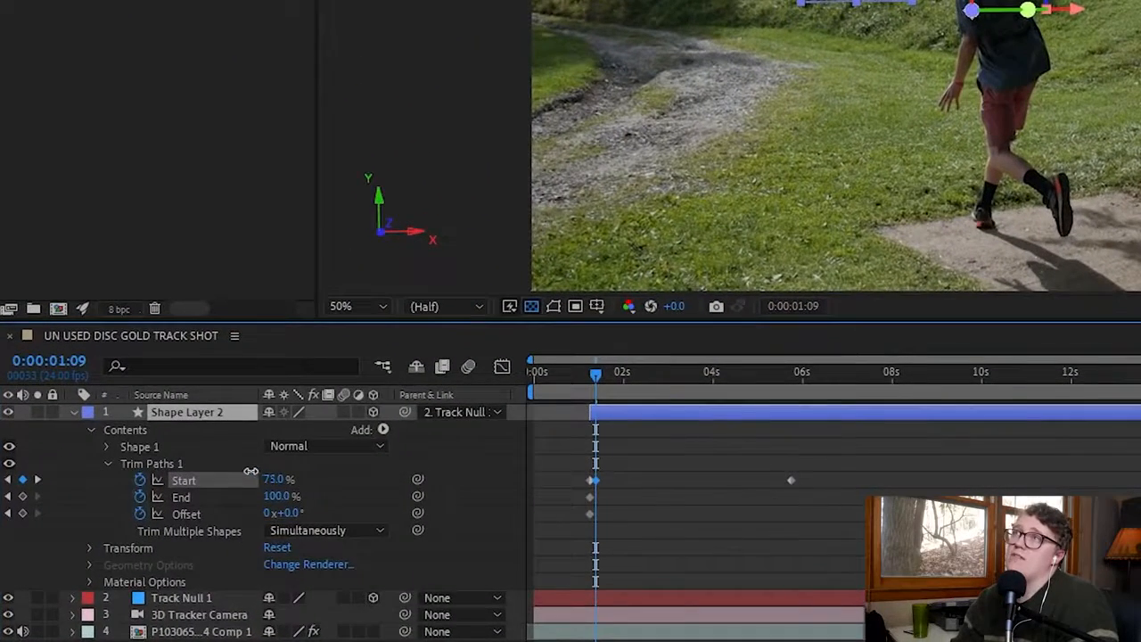
drag(247, 470, 242, 469)
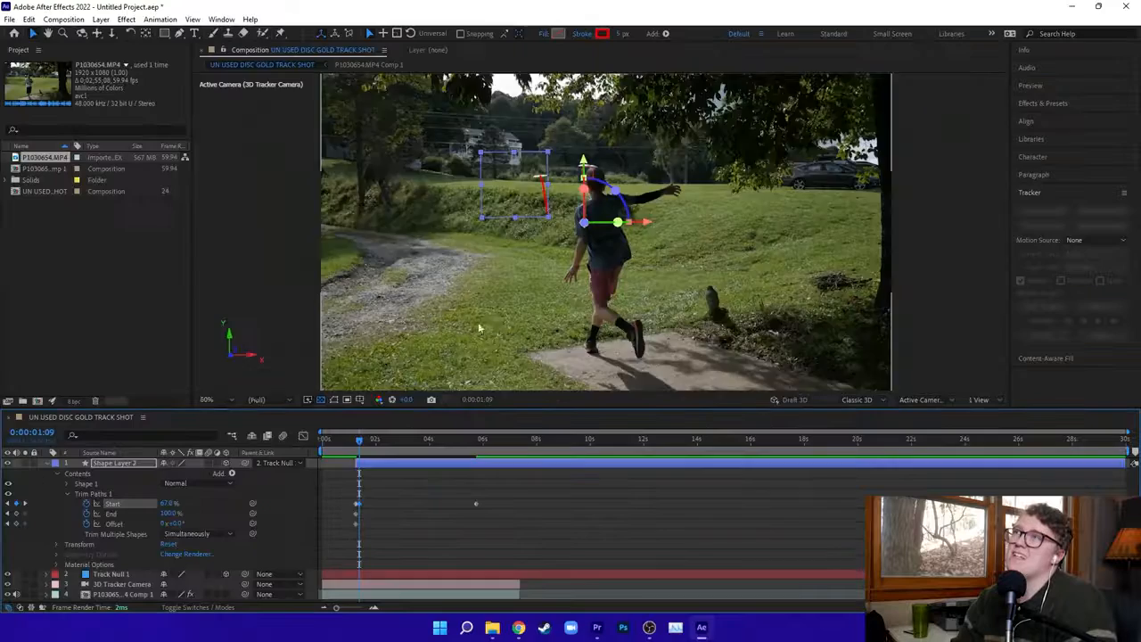
scroll(822, 159, up, 1)
scroll(499, 303, up, 1)
drag(406, 98, 533, 255)
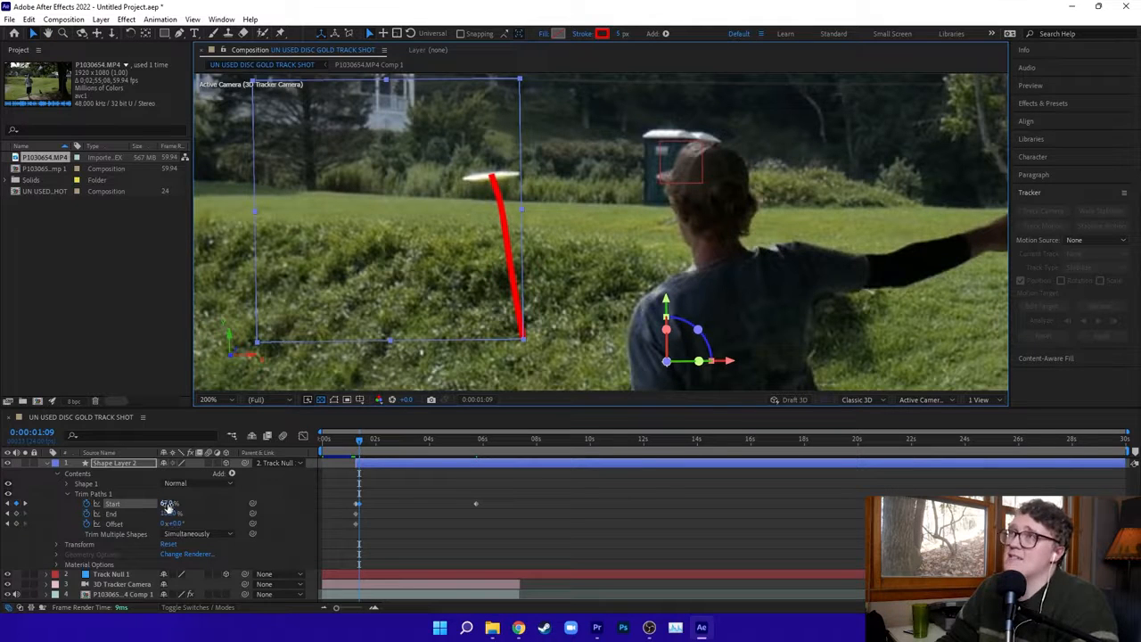
drag(170, 504, 165, 503)
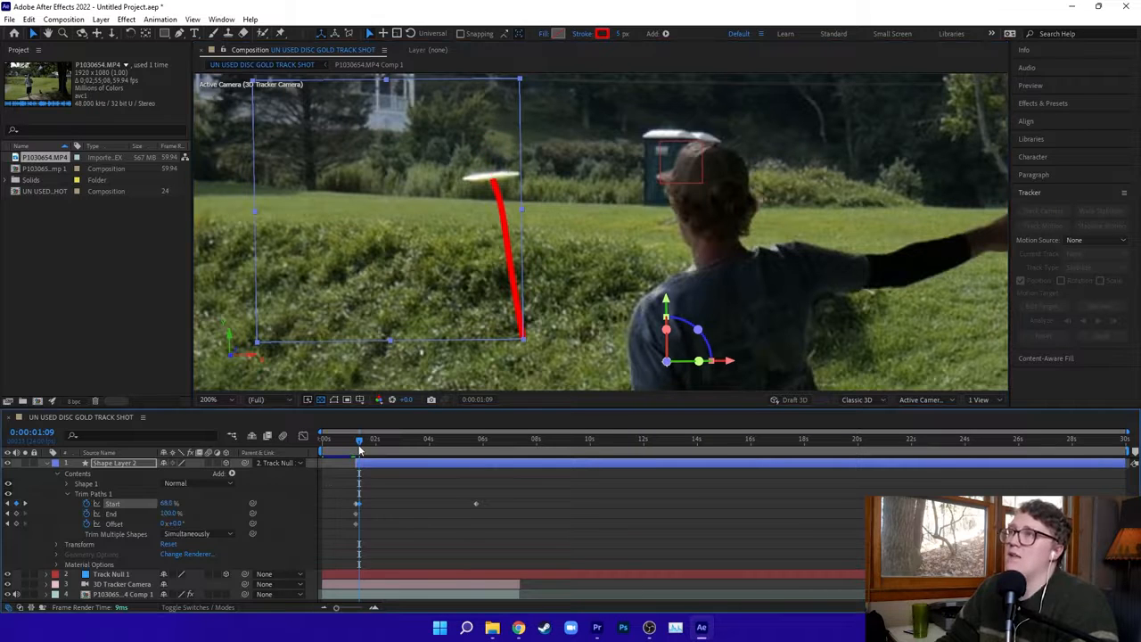
At 0:00:01:08, set the Trim Paths 1 Start value to 74.7% to match the disc's position.
drag(361, 445, 358, 445)
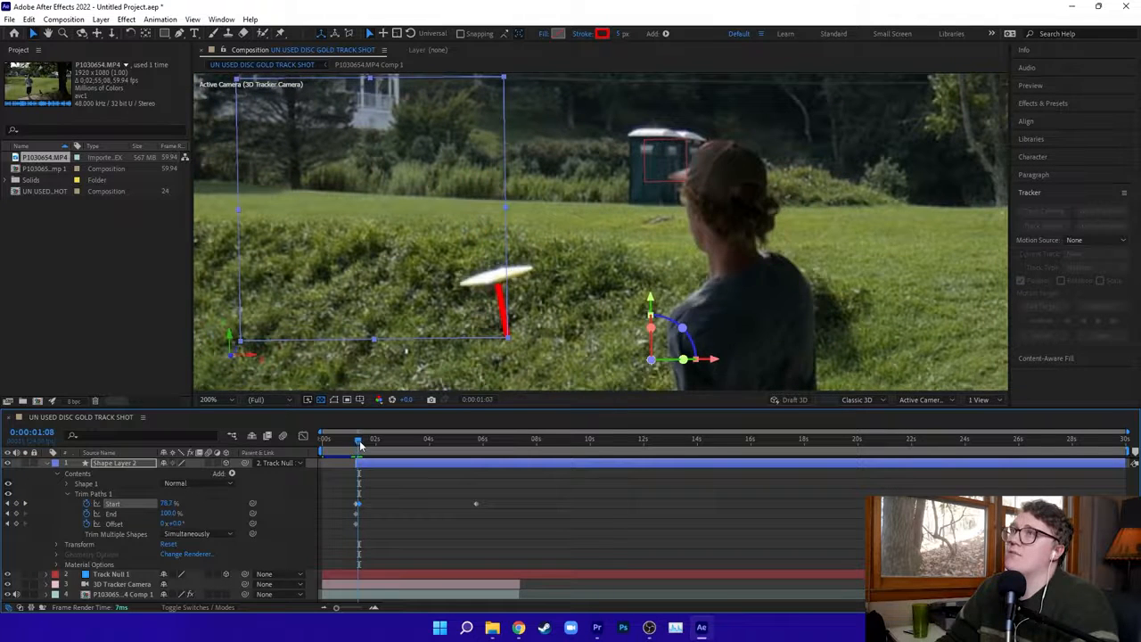
click(165, 503)
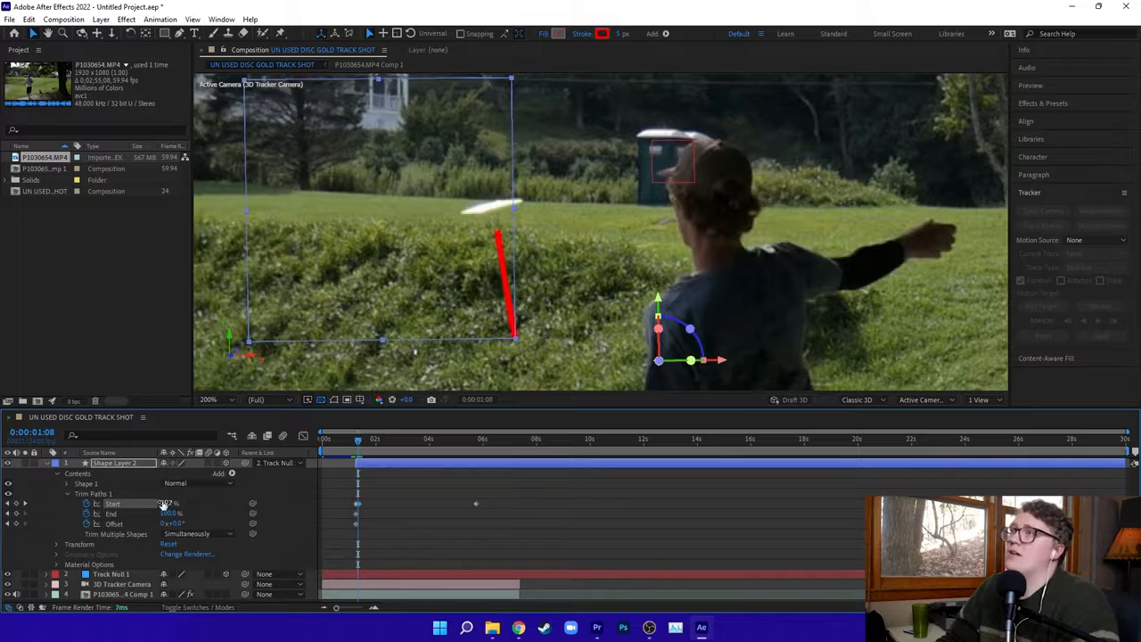
drag(164, 502, 164, 503)
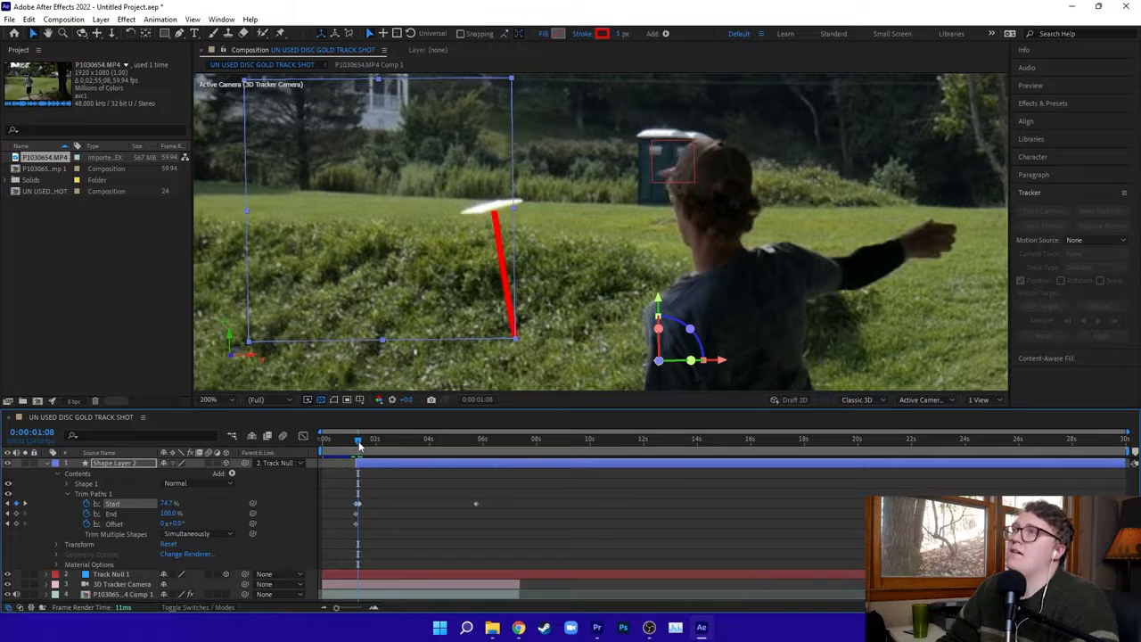
From 0:00:01:10 onward, step through the flight and keyframe the Trim Paths Start value at intervals so the line's tip follows the disc.
drag(360, 445, 362, 443)
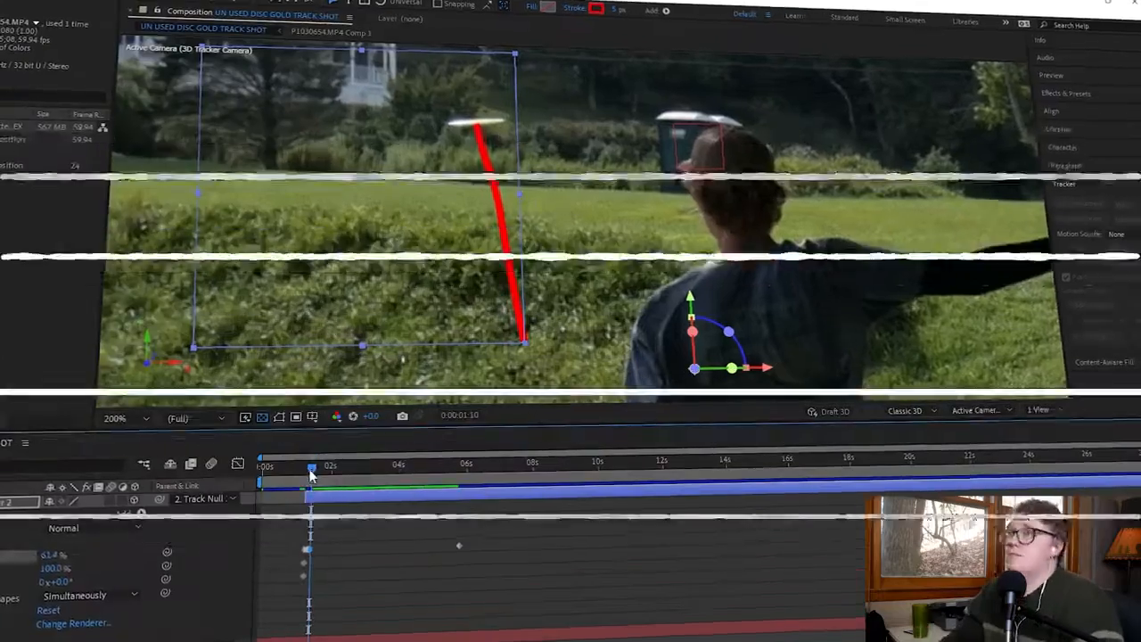
key(Page_Down)
key(Page_Down)
key(Page_Down)
key(Page_Down)
key(Page_Down)
mouse_move(168, 504)
mouse_down()
mouse_move(147, 508)
mouse_move(161, 506)
mouse_up()
key(Page_Down)
key(Page_Down)
key(Page_Down)
key(Page_Down)
key(Page_Down)
key(Page_Down)
key(Page_Down)
key(Page_Down)
key(Page_Down)
key(Page_Down)
drag(61, 550, 87, 535)
key(Page_Down)
key(Page_Down)
key(Page_Down)
key(Page_Down)
key(Page_Down)
key(Page_Down)
key(Page_Down)
key(Page_Down)
key(Page_Down)
key(Page_Down)
key(Page_Down)
key(Page_Down)
key(Page_Down)
key(Page_Down)
key(Page_Down)
key(Page_Down)
key(Page_Down)
key(Page_Down)
key(Page_Down)
key(Page_Down)
key(Page_Down)
key(Page_Down)
key(Page_Down)
key(Page_Down)
key(Page_Down)
key(Page_Down)
key(Page_Down)
key(Page_Down)
key(Page_Down)
key(Page_Down)
key(Page_Down)
key(Page_Down)
key(Page_Down)
key(Page_Down)
key(Page_Down)
Play the composition from the beginning to check the tracer's timing against the disc.
key(space)
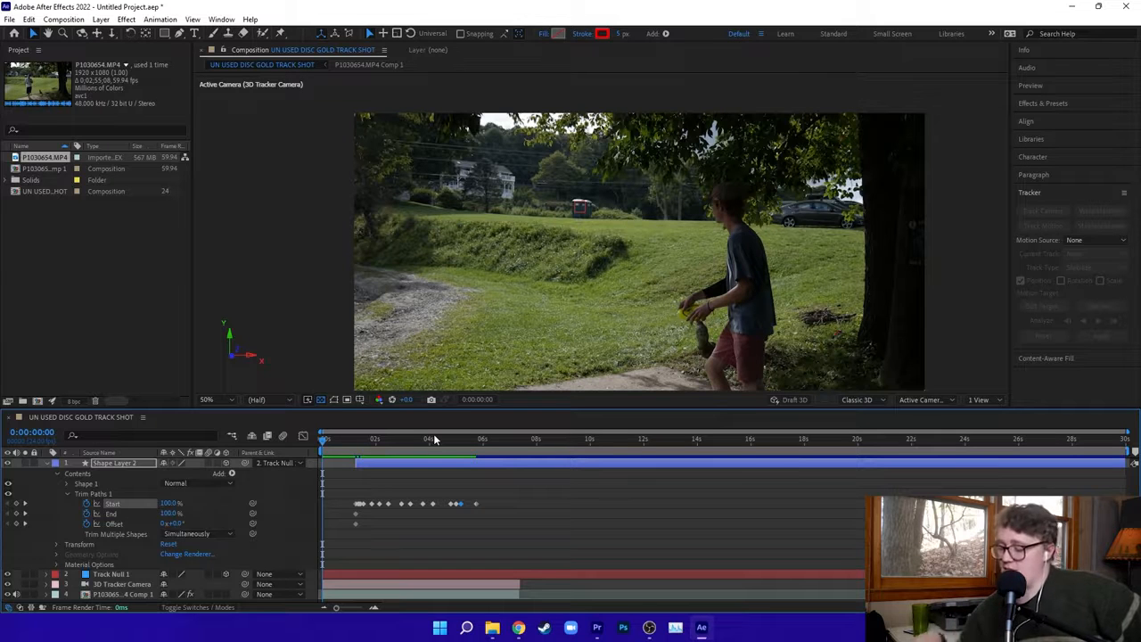
key(space)
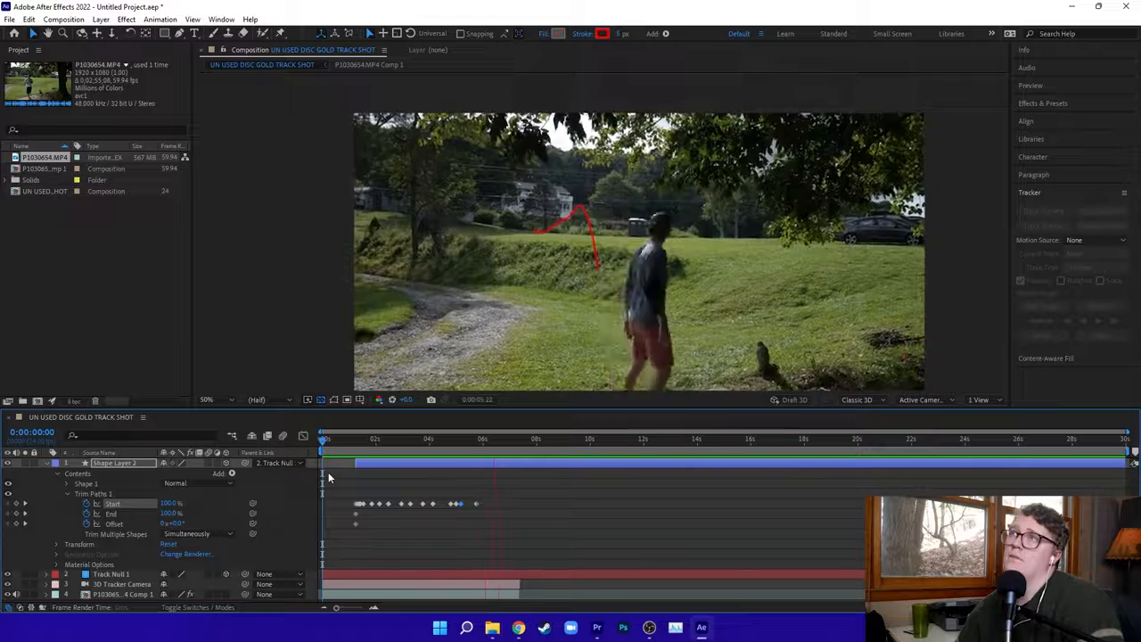
key(space)
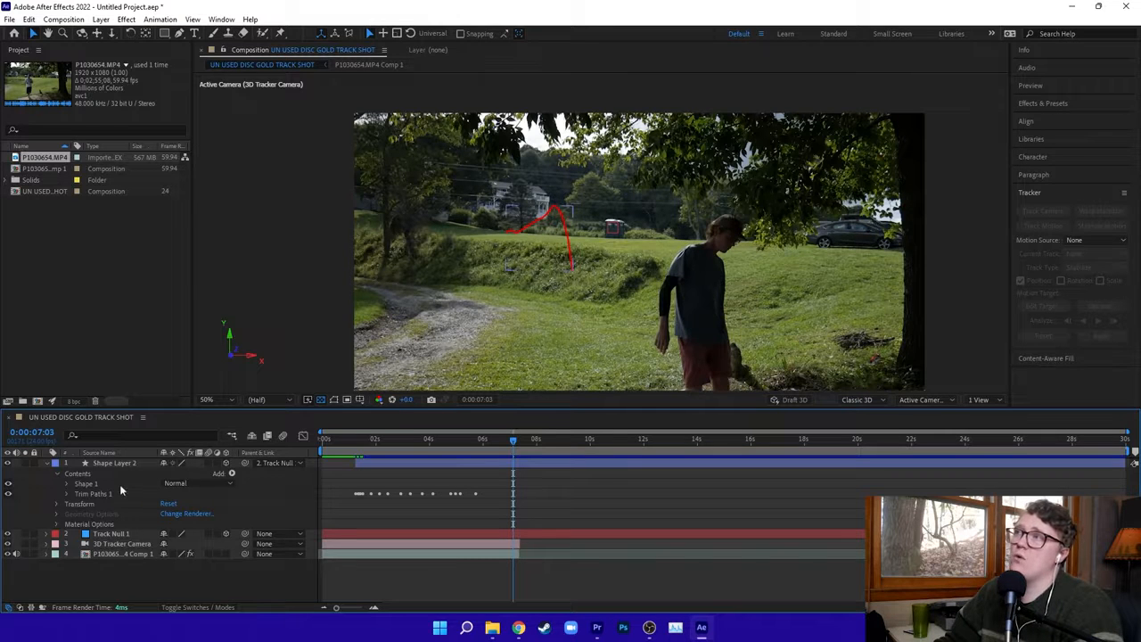
Set Shape Layer 2's stroke width to 20 px and its Line Cap to Round Cap, and inspect the line ends.
click(105, 465)
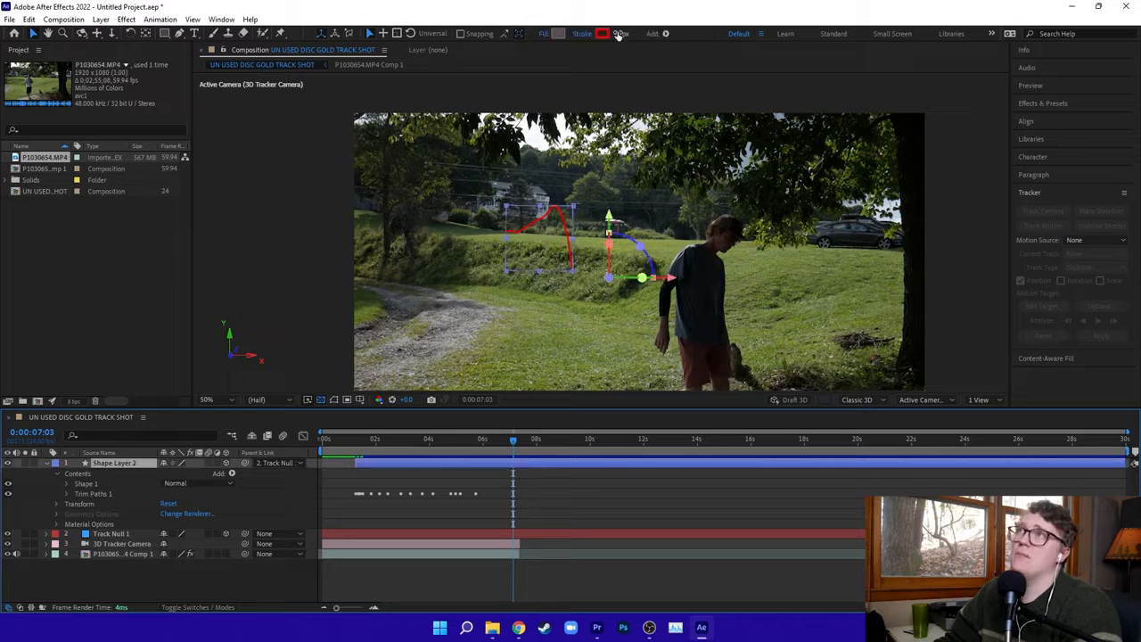
drag(621, 34, 629, 33)
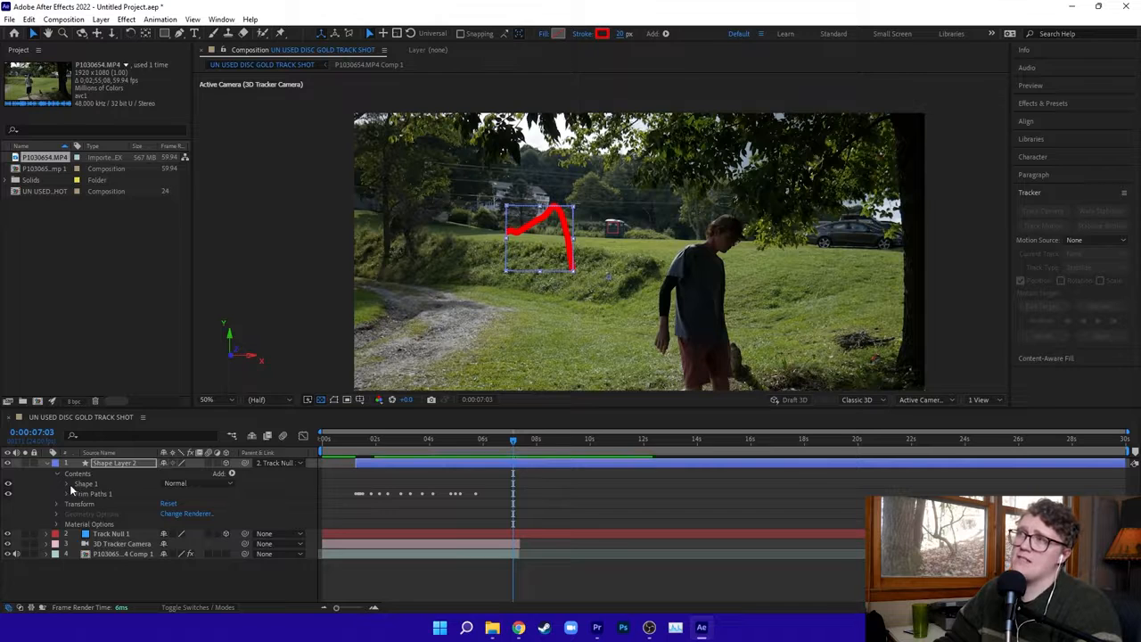
click(68, 487)
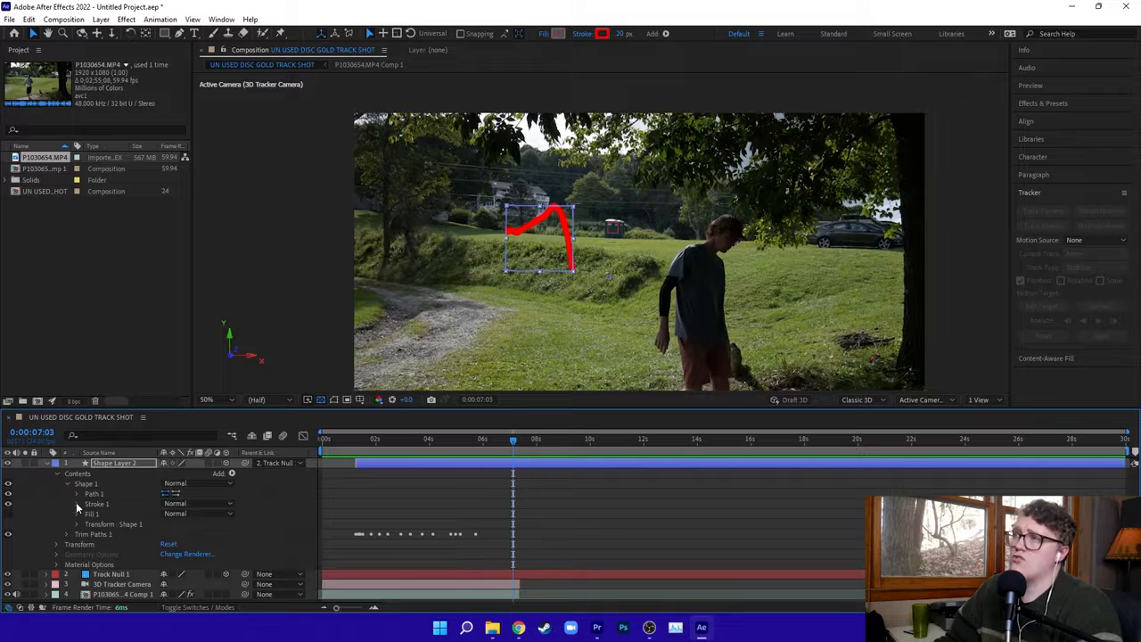
click(76, 503)
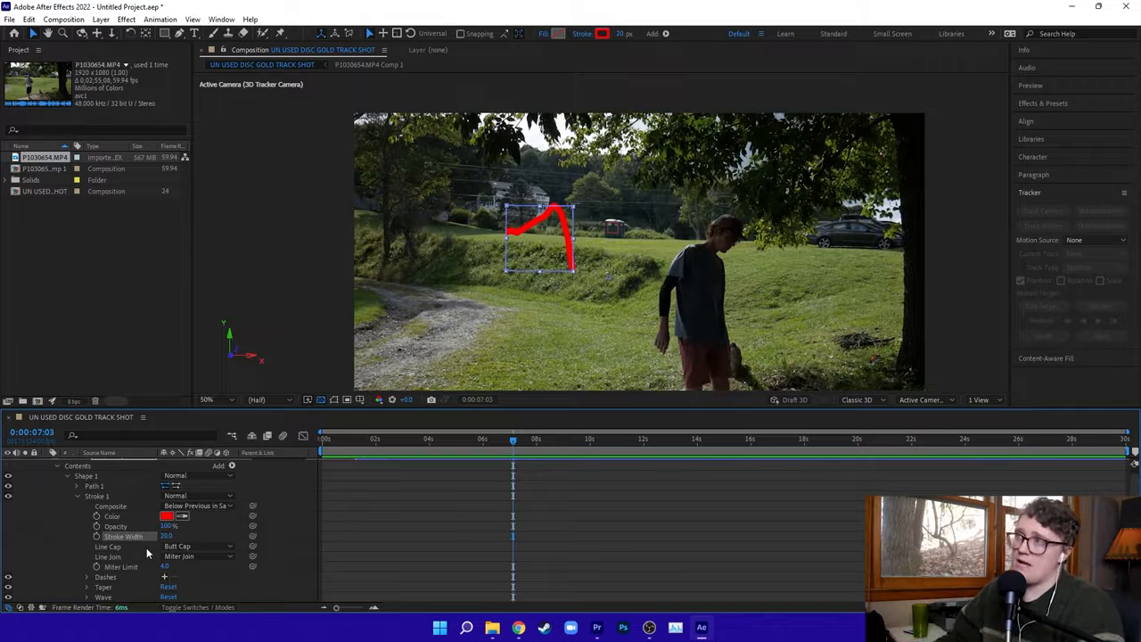
click(220, 548)
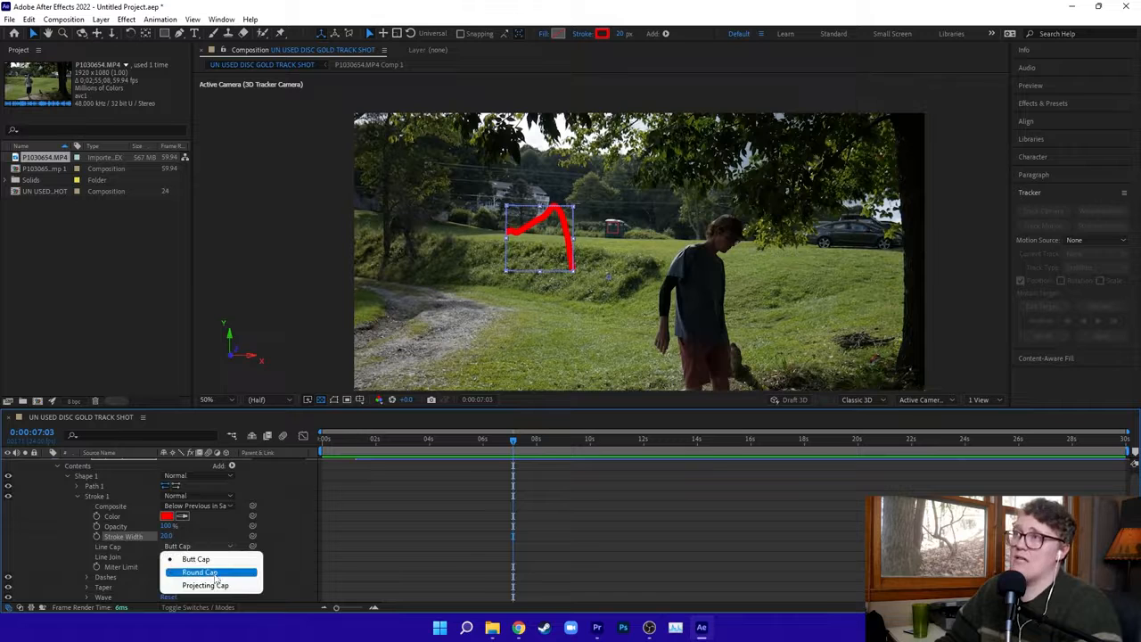
click(215, 574)
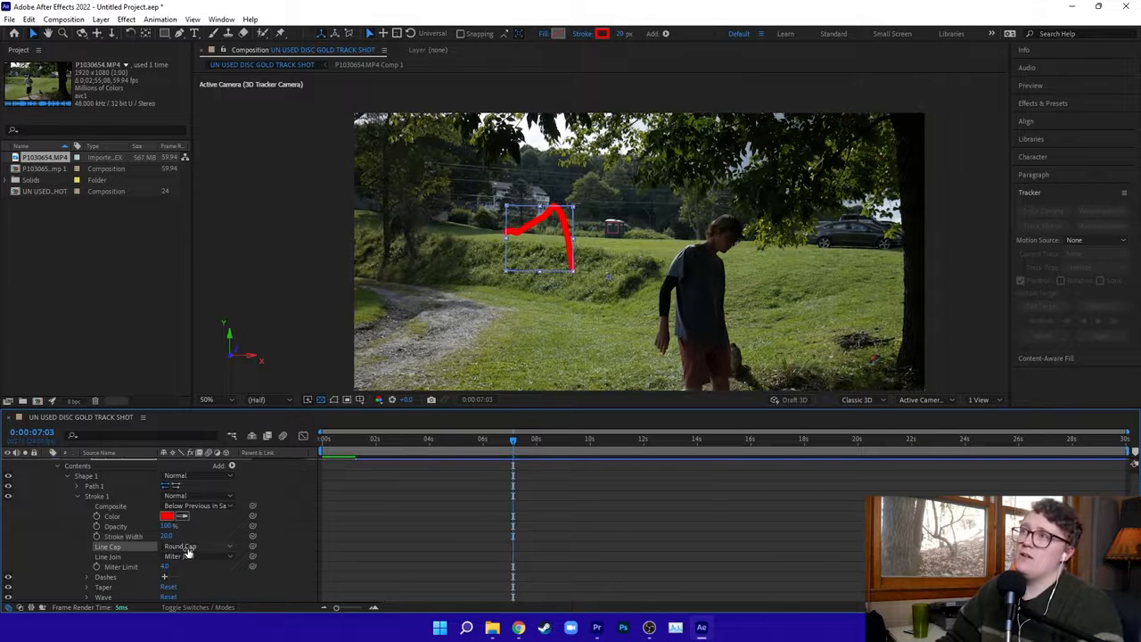
click(187, 551)
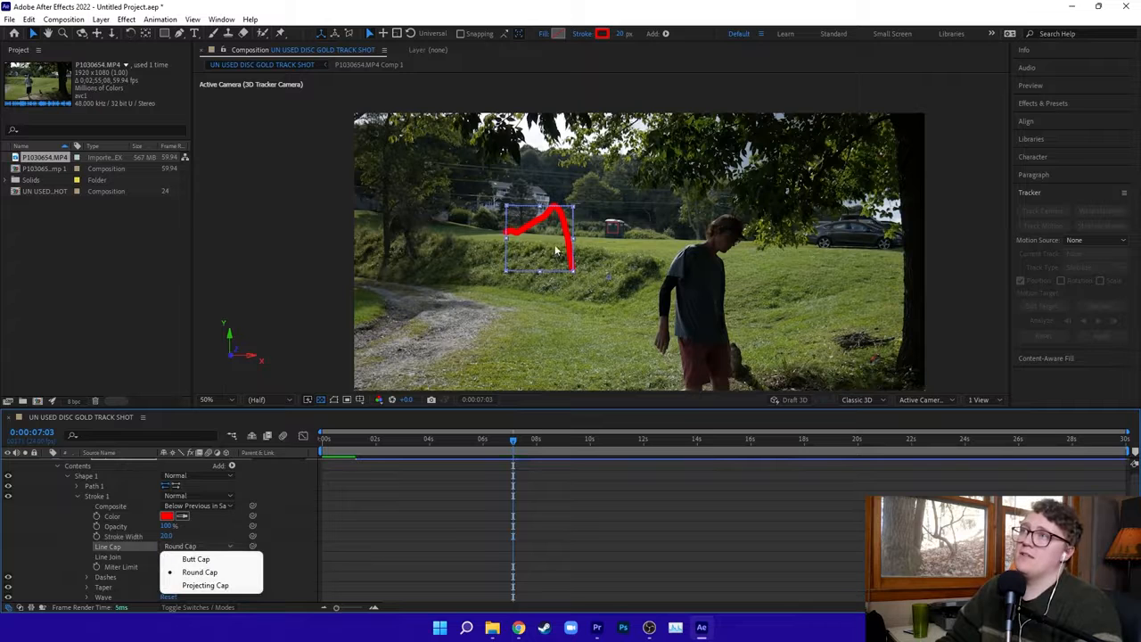
click(522, 288)
scroll(550, 250, up, 2)
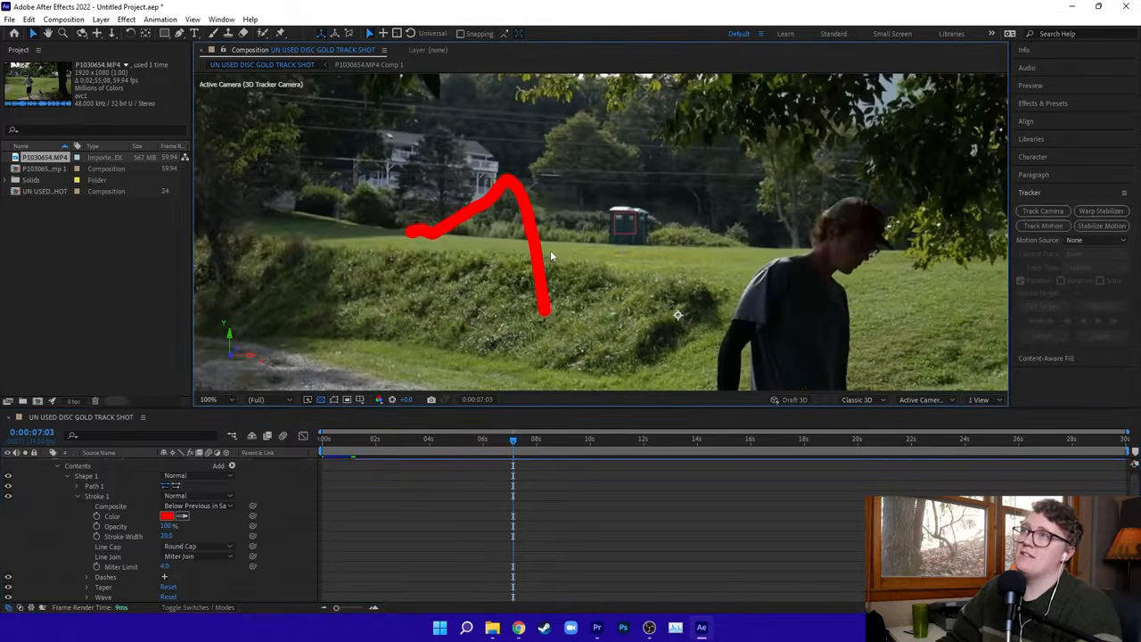
Select the tracer line and set its stroke width to 8 px.
click(479, 264)
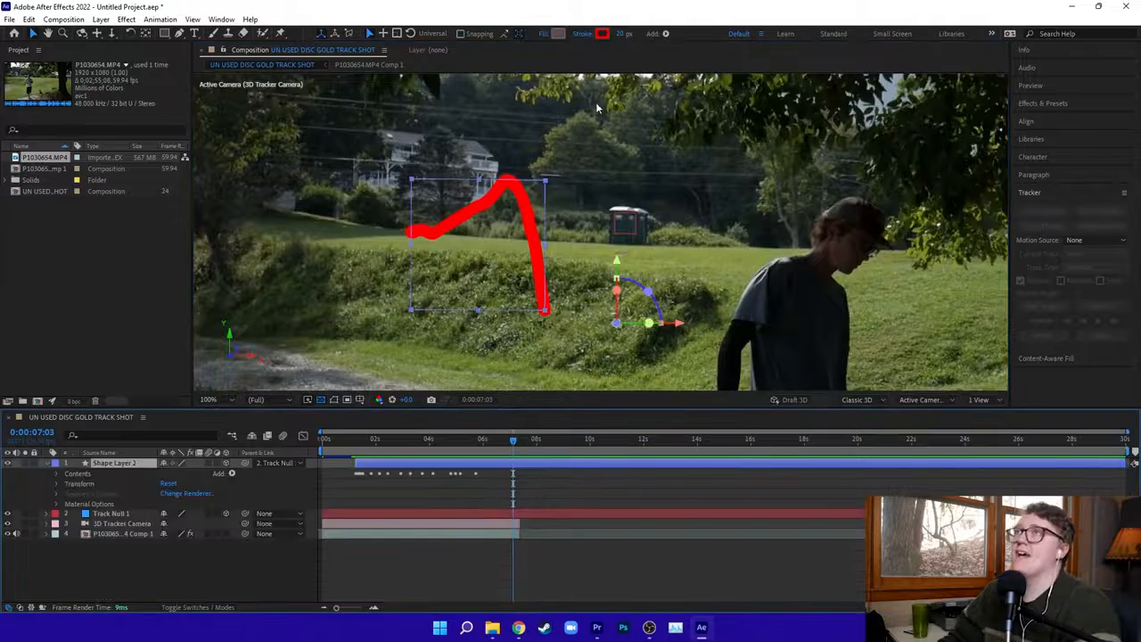
click(621, 34)
text(8)
key(Return)
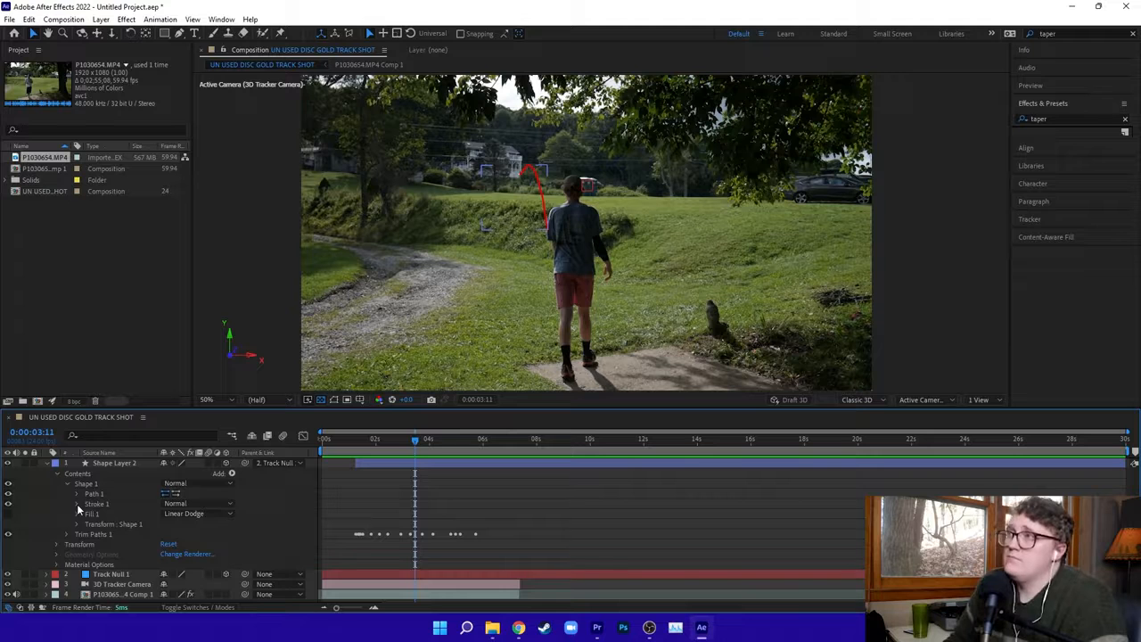
Expand Stroke 1 of Shape 1 and reveal its Taper properties.
click(76, 504)
scroll(150, 521, down, 1)
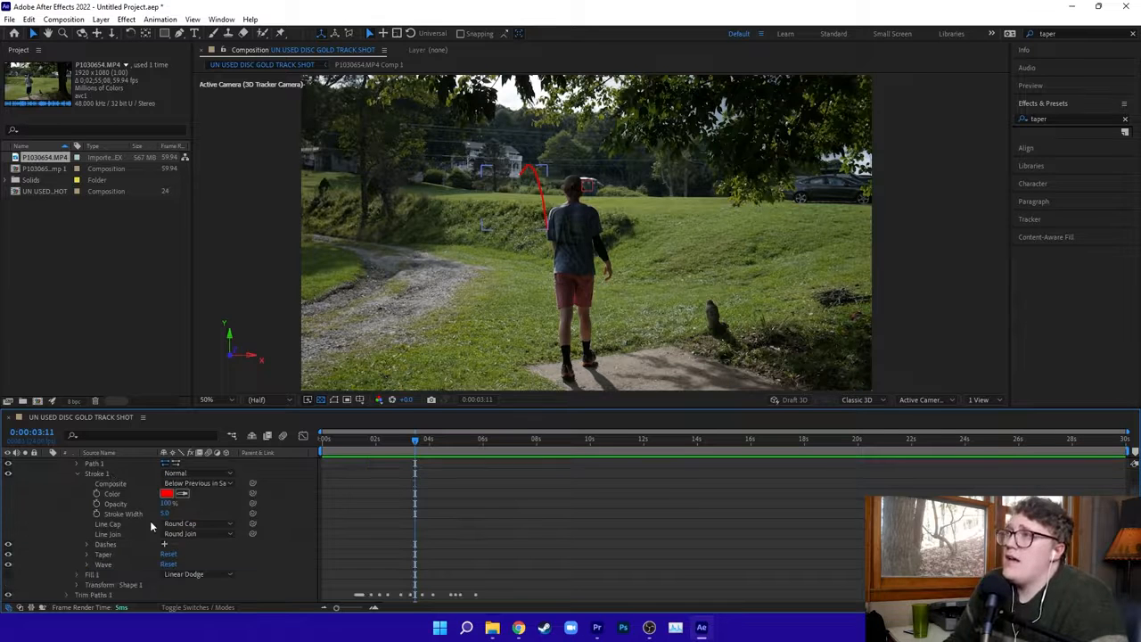
click(88, 555)
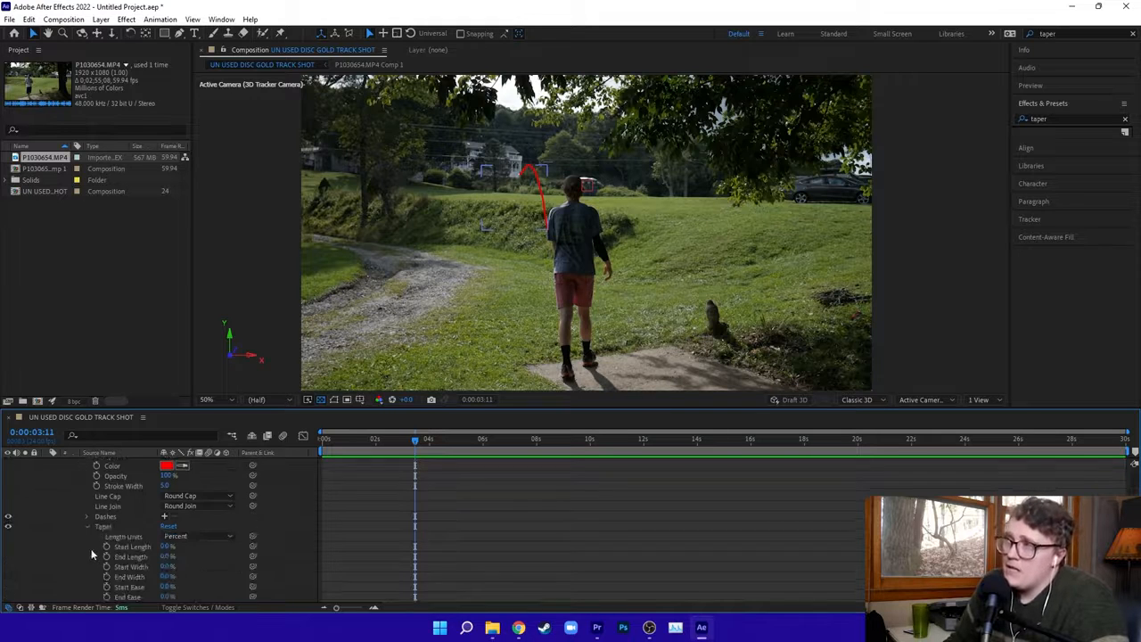
scroll(165, 566, down, 2)
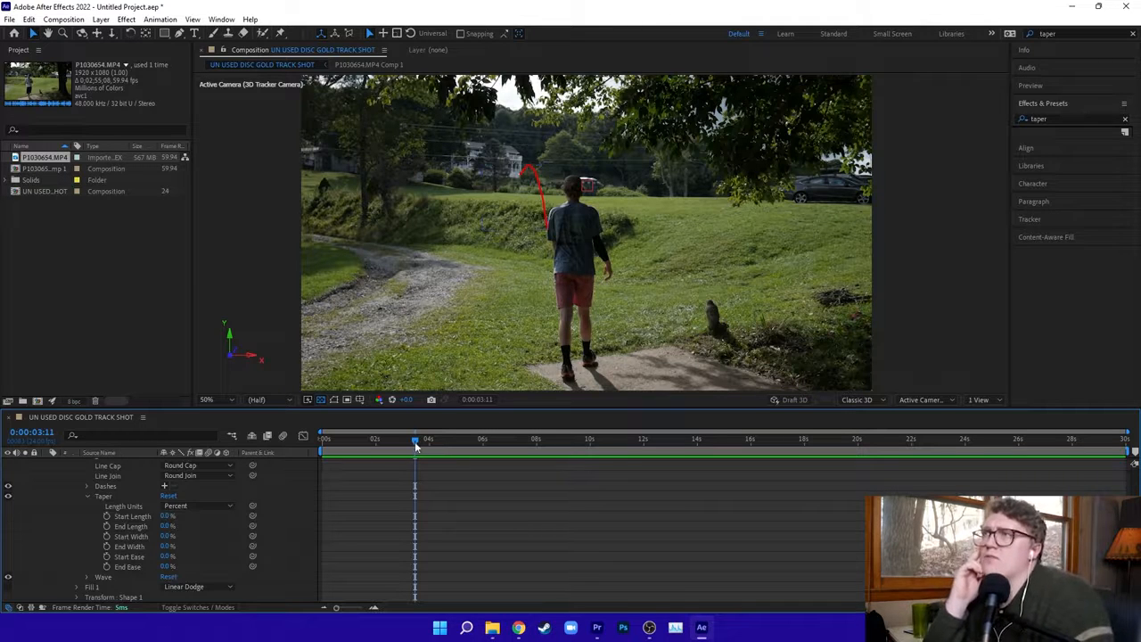
At 0:00:01:07, enable keyframing for all six Taper properties, from Start Length through End Ease.
drag(415, 443, 357, 443)
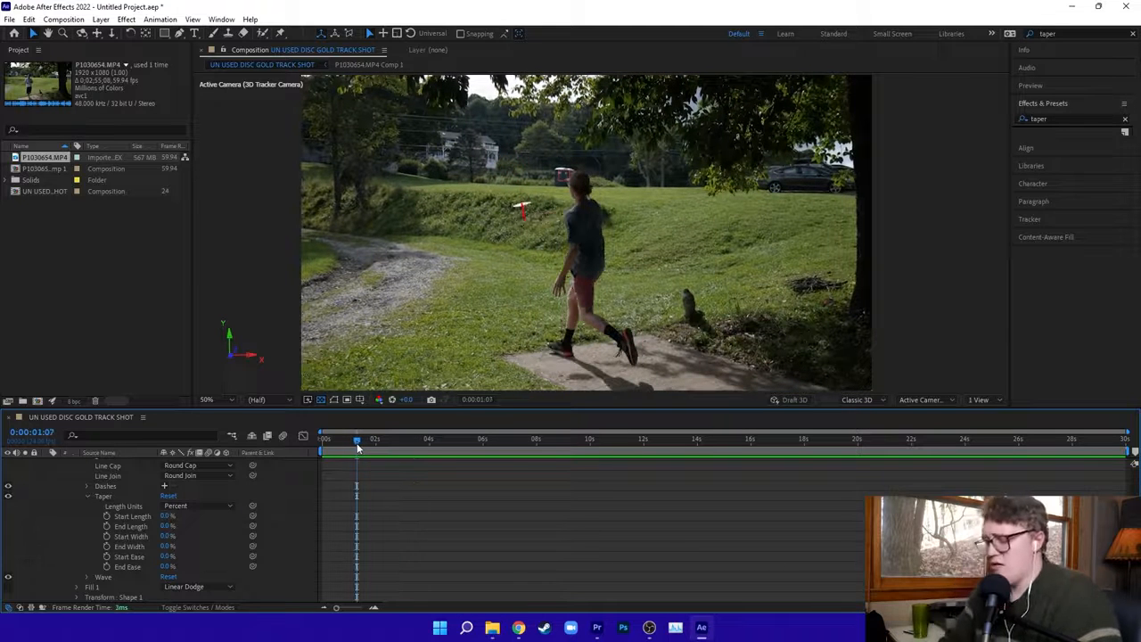
key(Page_Down)
key(Page_Up)
key(Page_Down)
key(Page_Up)
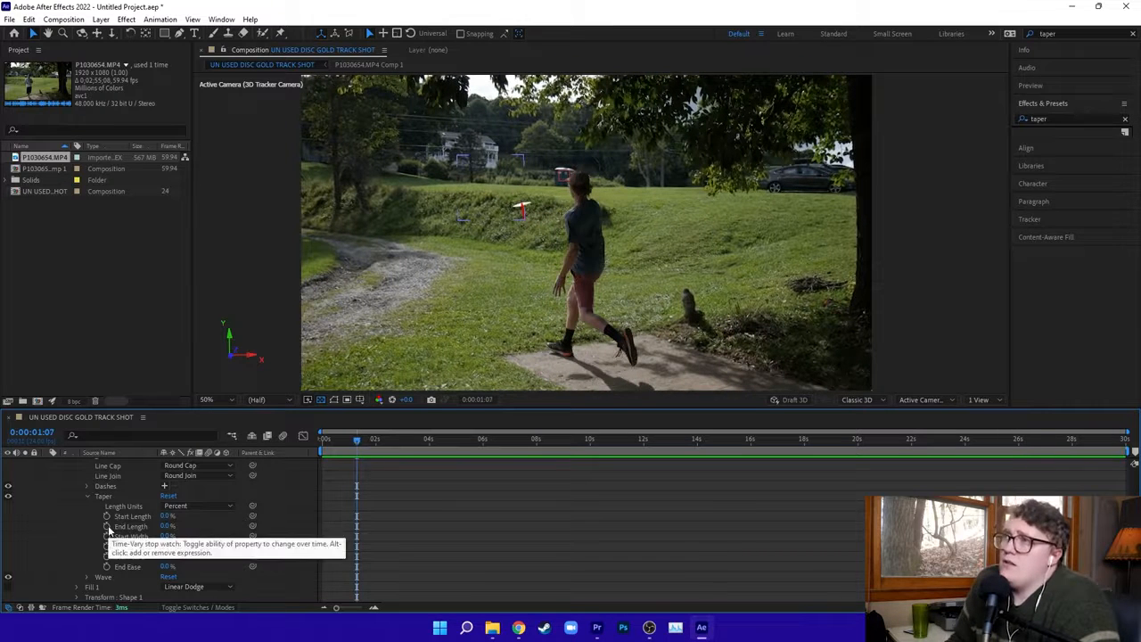
drag(107, 516, 107, 568)
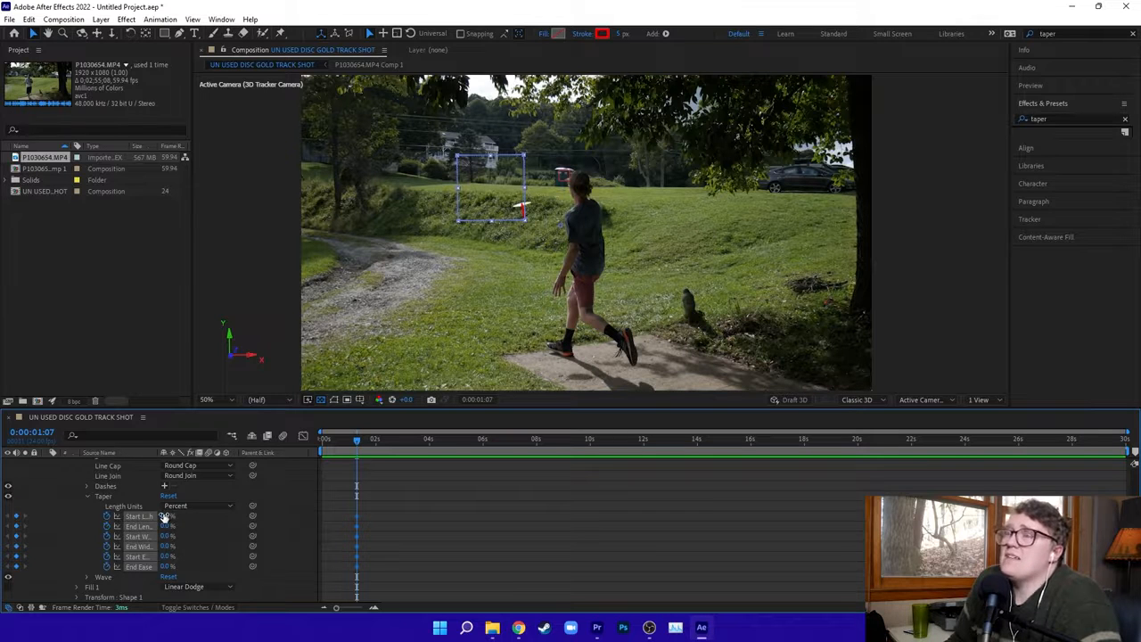
At 0:00:06:00, set the stroke taper's End Length to 100%.
drag(358, 439, 482, 456)
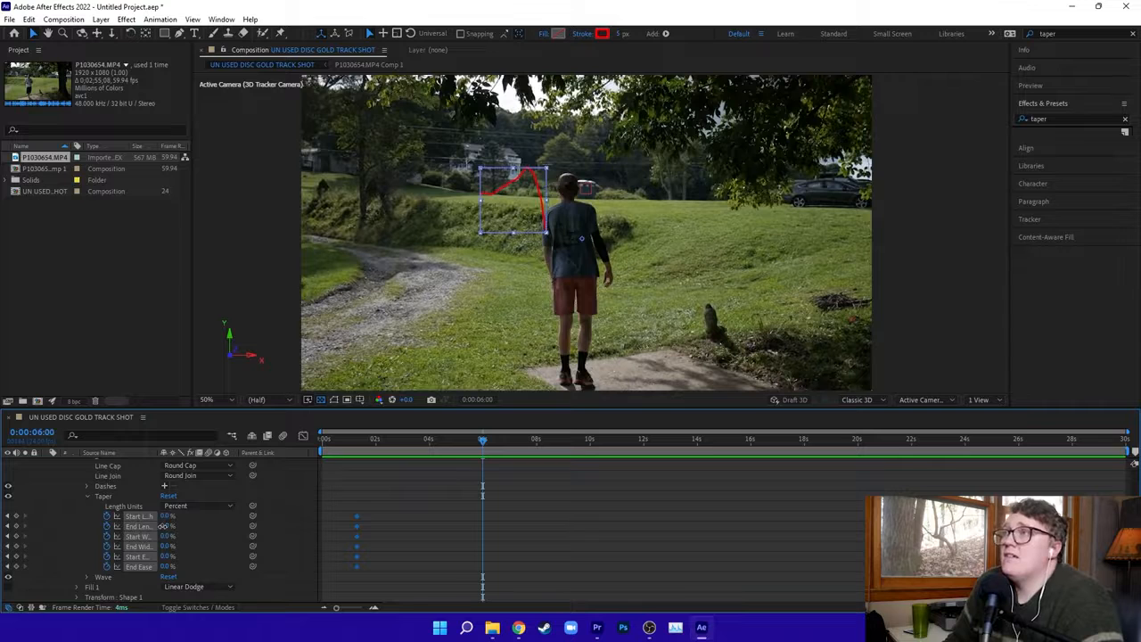
drag(163, 526, 181, 527)
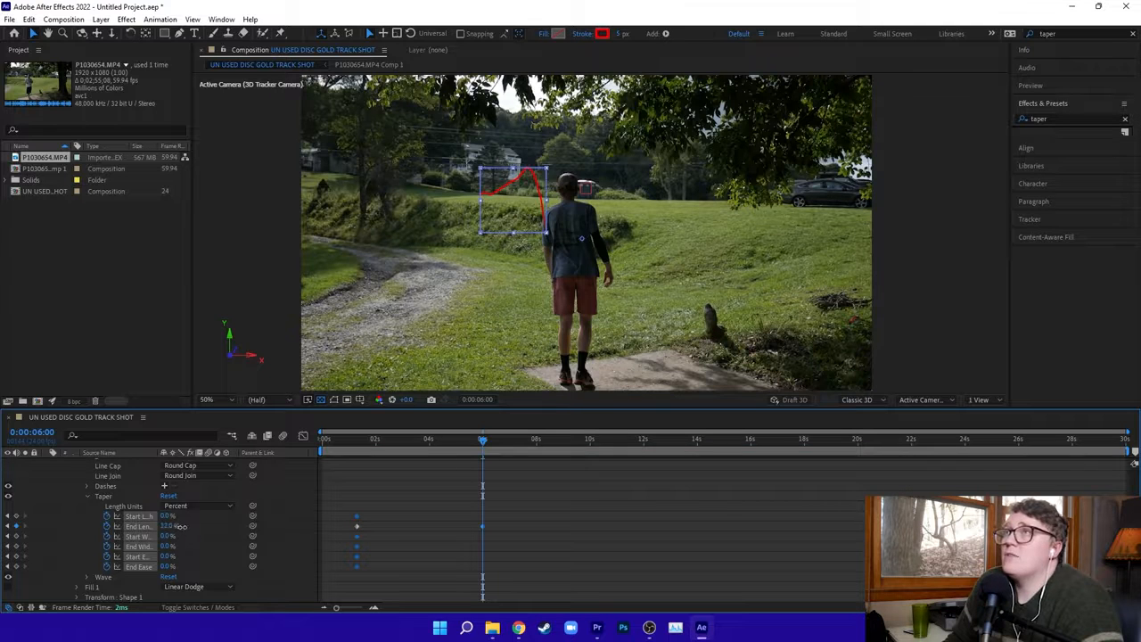
drag(220, 530, 231, 530)
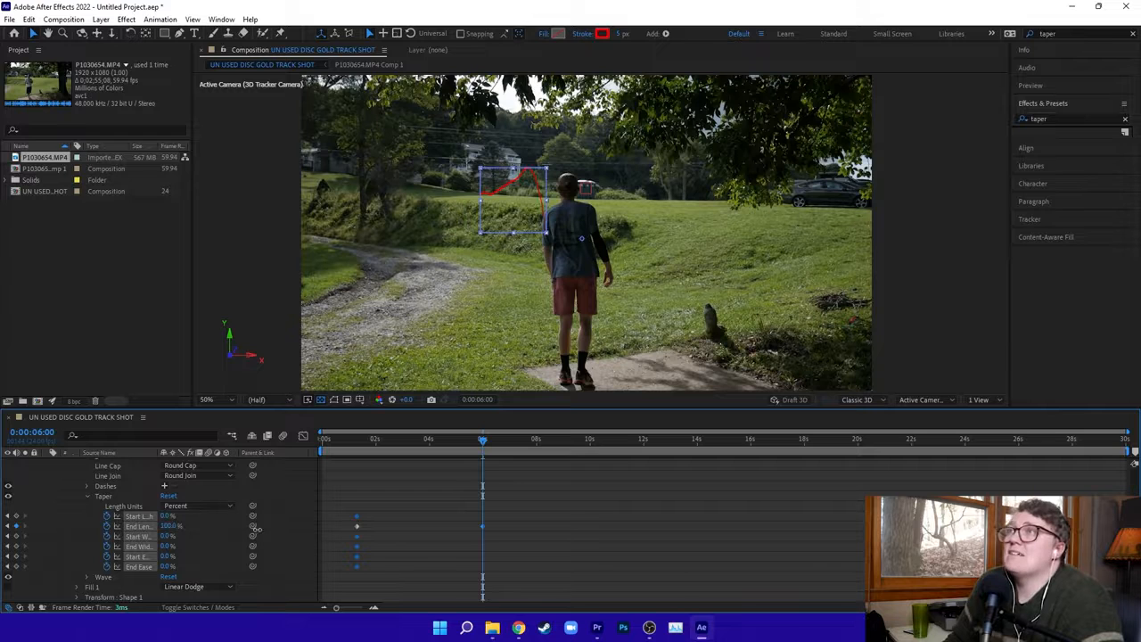
Adjust the stroke taper's End Width at 0:00:06:00 so that it gets a keyframe there.
mouse_move(164, 545)
mouse_down()
mouse_move(177, 545)
mouse_move(165, 545)
mouse_up()
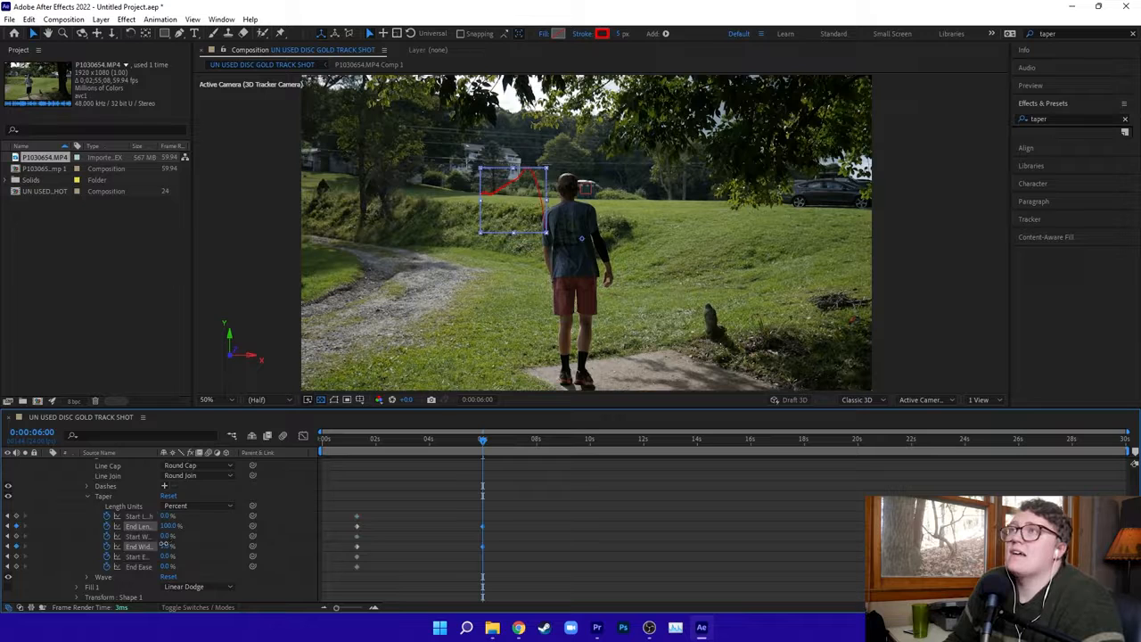
click(159, 546)
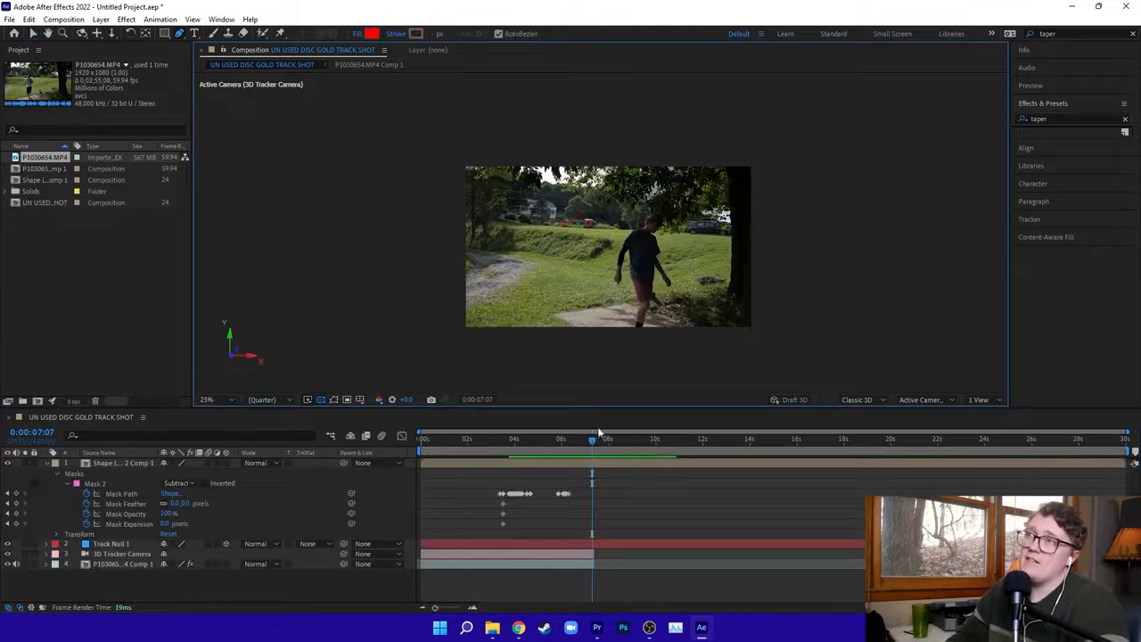
Add the UN USED DISC GOLD TRACK SHOT composition to the Render Queue.
drag(595, 448, 518, 447)
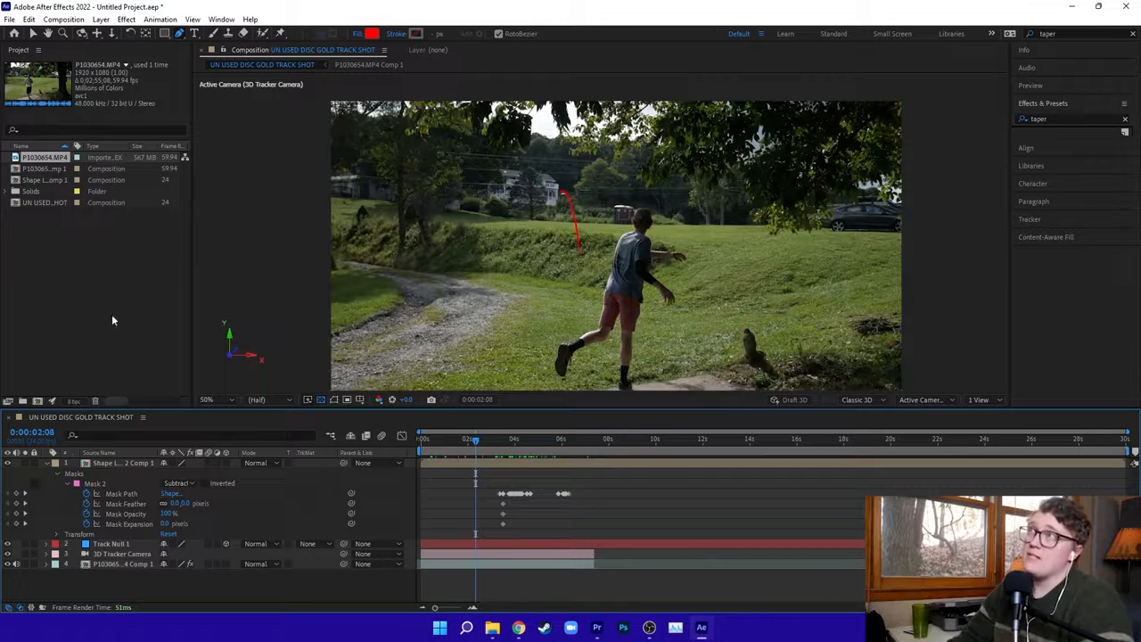
click(12, 23)
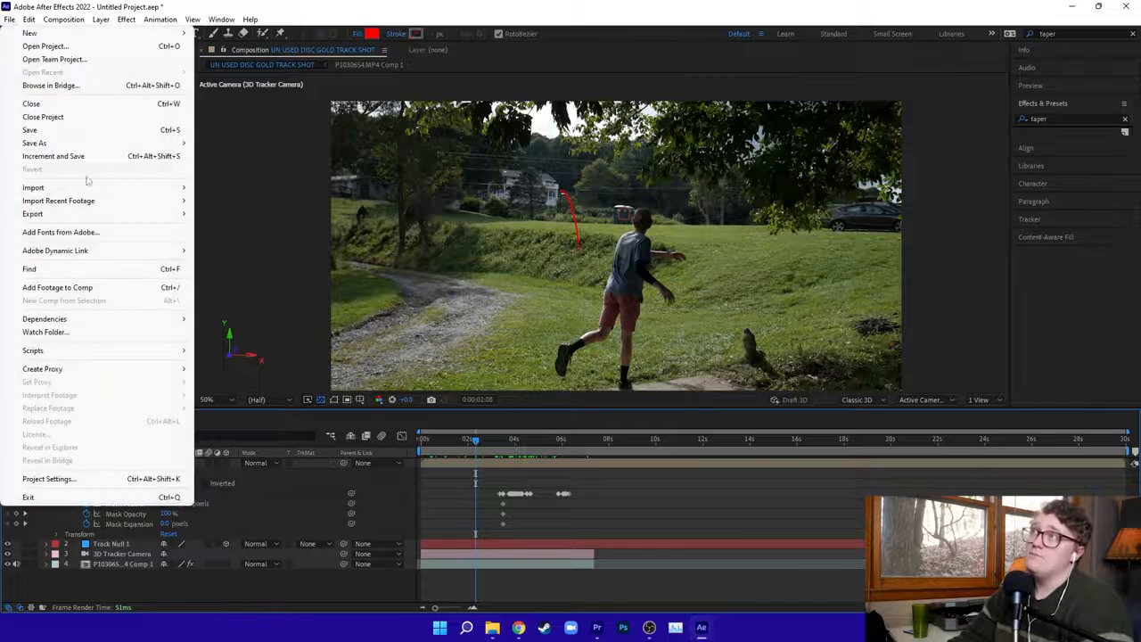
mouse_move(92, 215)
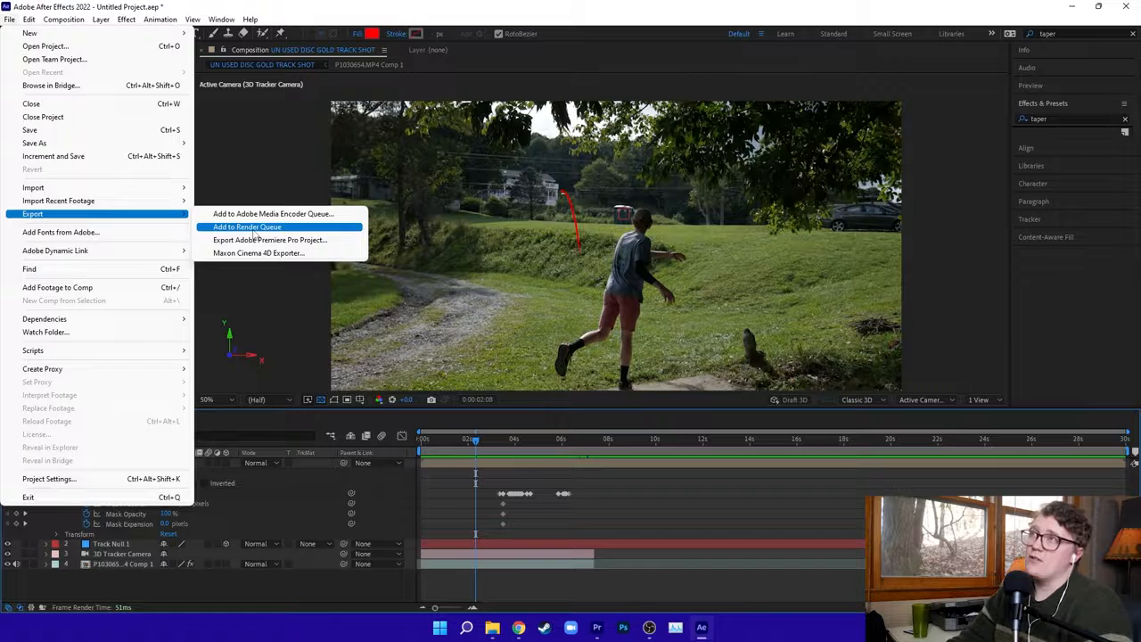
click(255, 230)
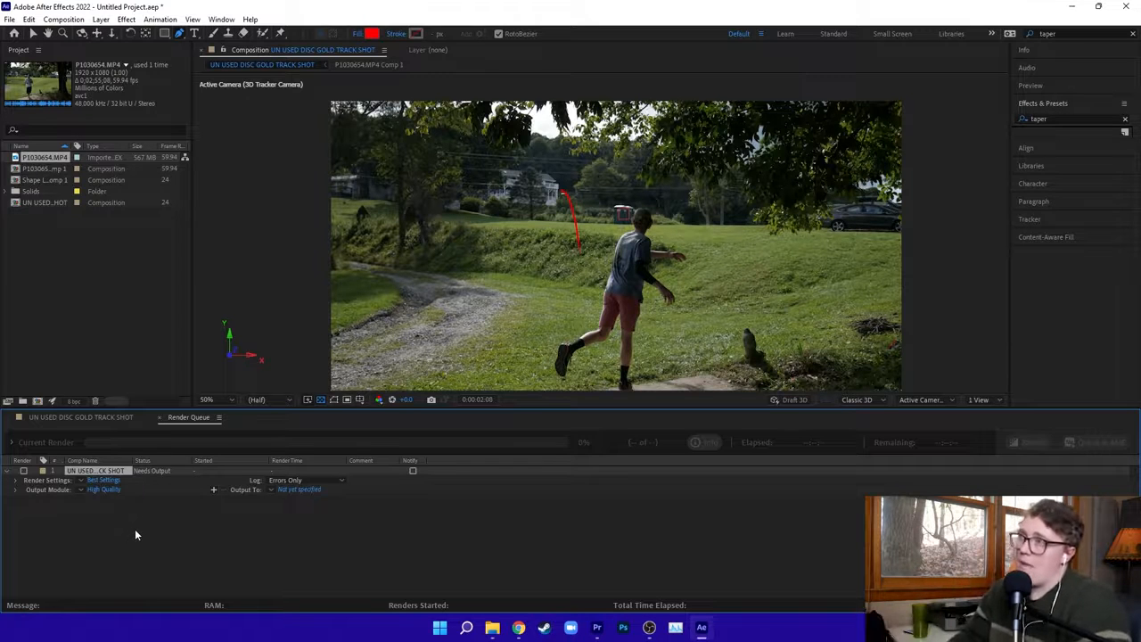
Set a custom time span in the render settings, ending at 0:00:07:07, and accept the settings.
click(102, 481)
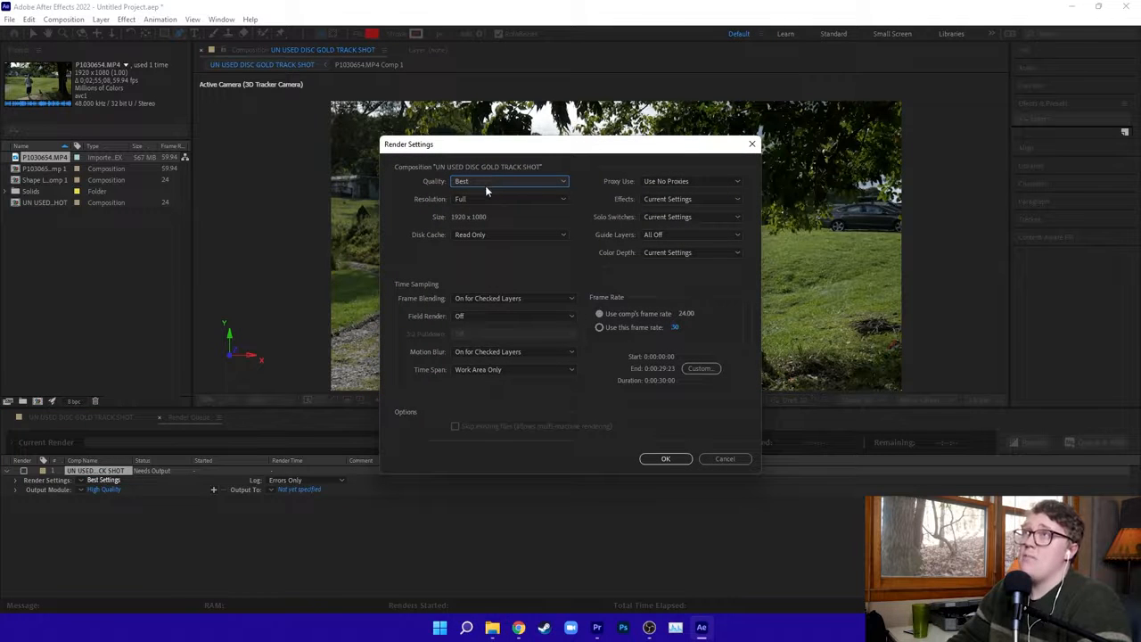
click(699, 368)
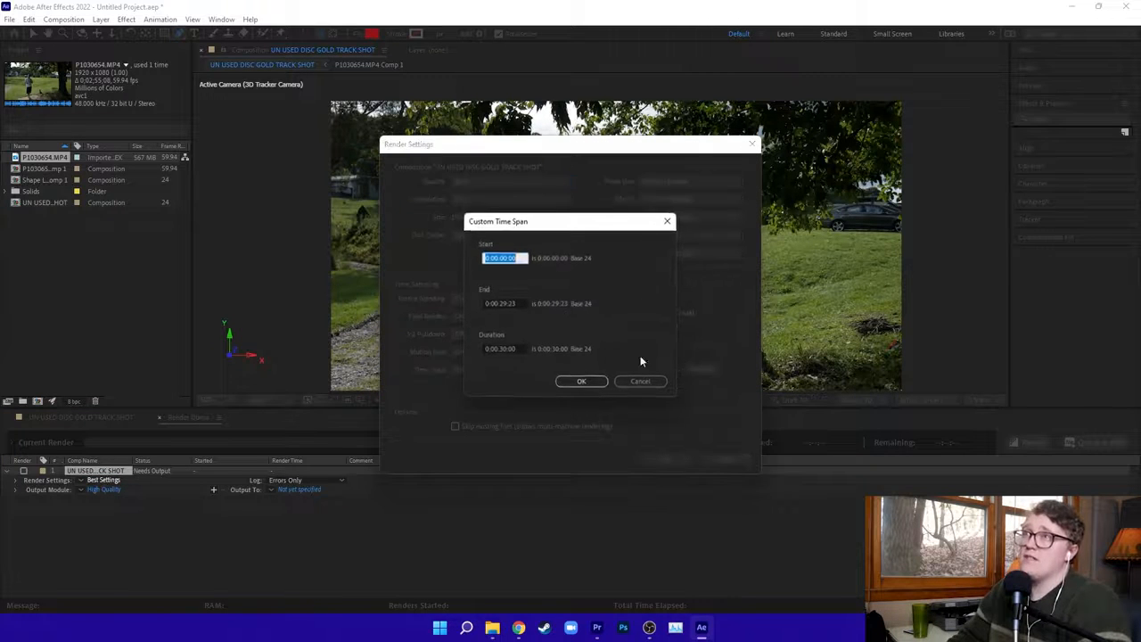
drag(521, 305, 461, 305)
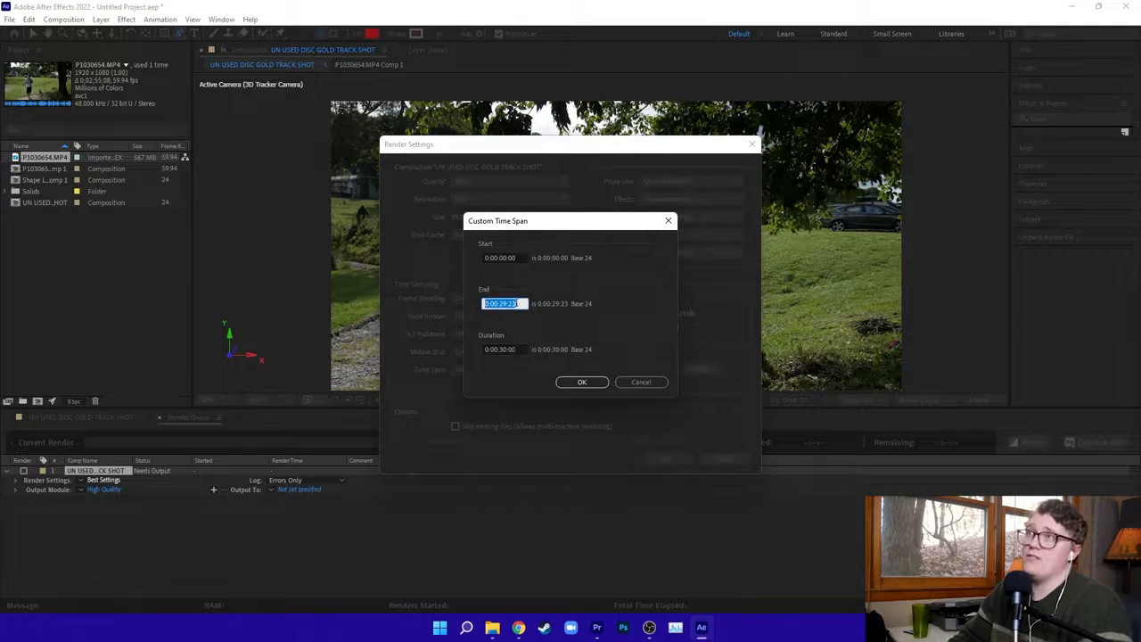
text(0:00:07:07)
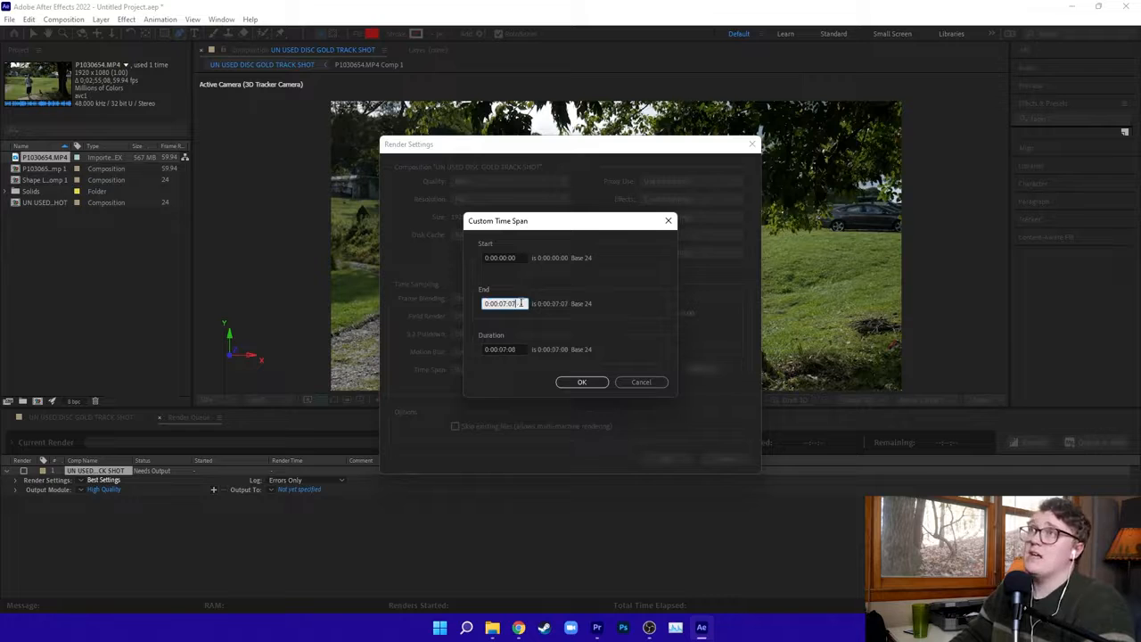
click(590, 384)
click(665, 459)
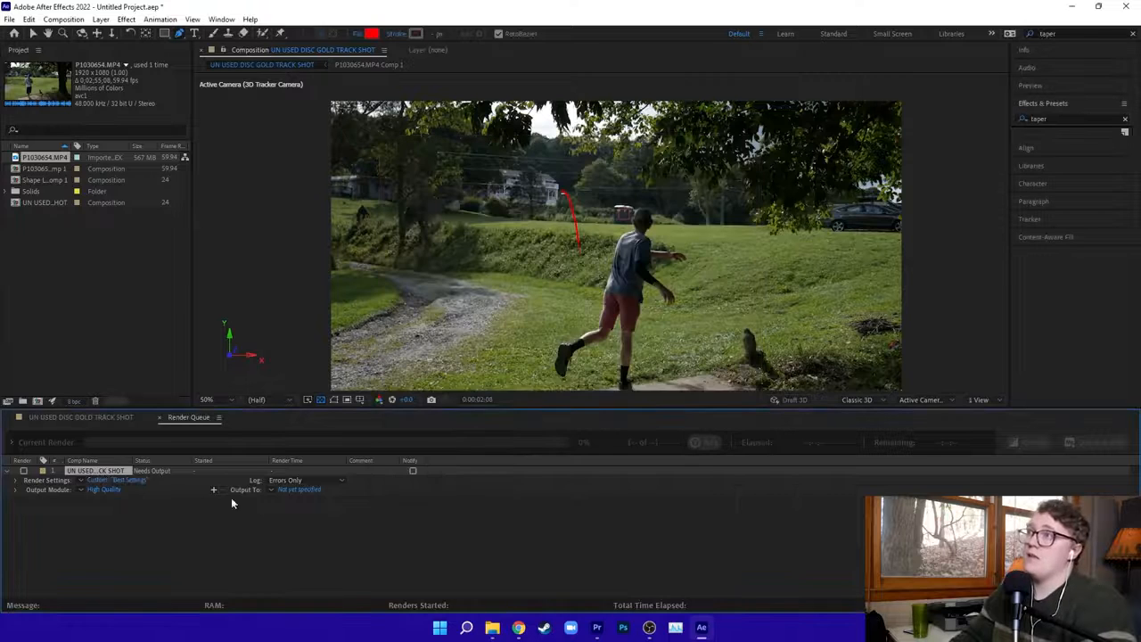
Check the output module's channel options and accept QuickTime format with RGB channels.
click(105, 489)
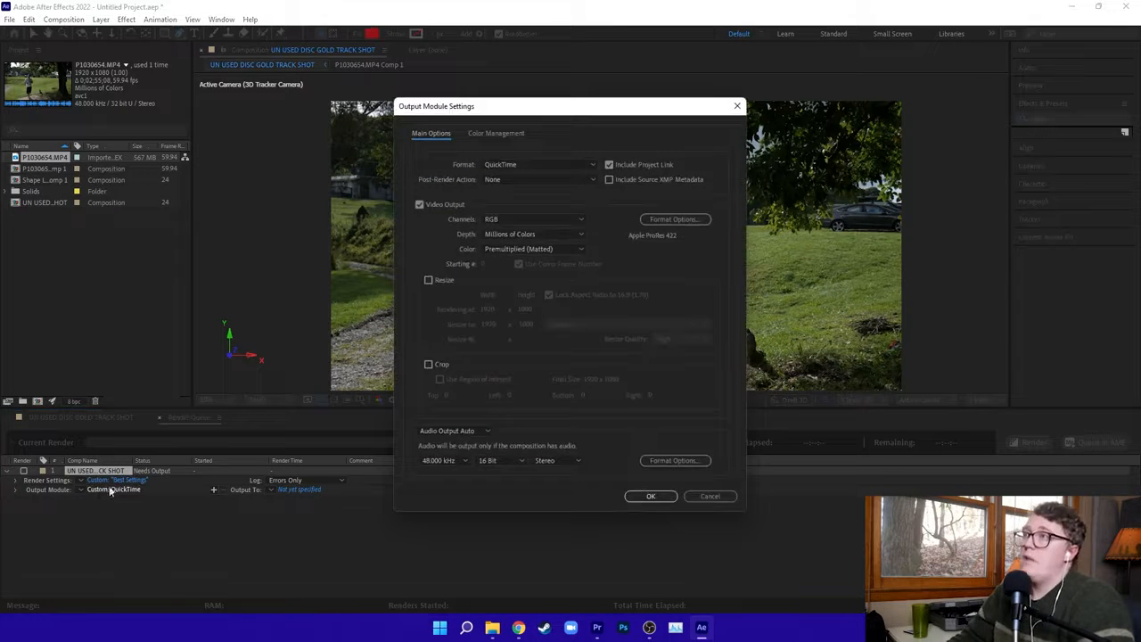
click(530, 220)
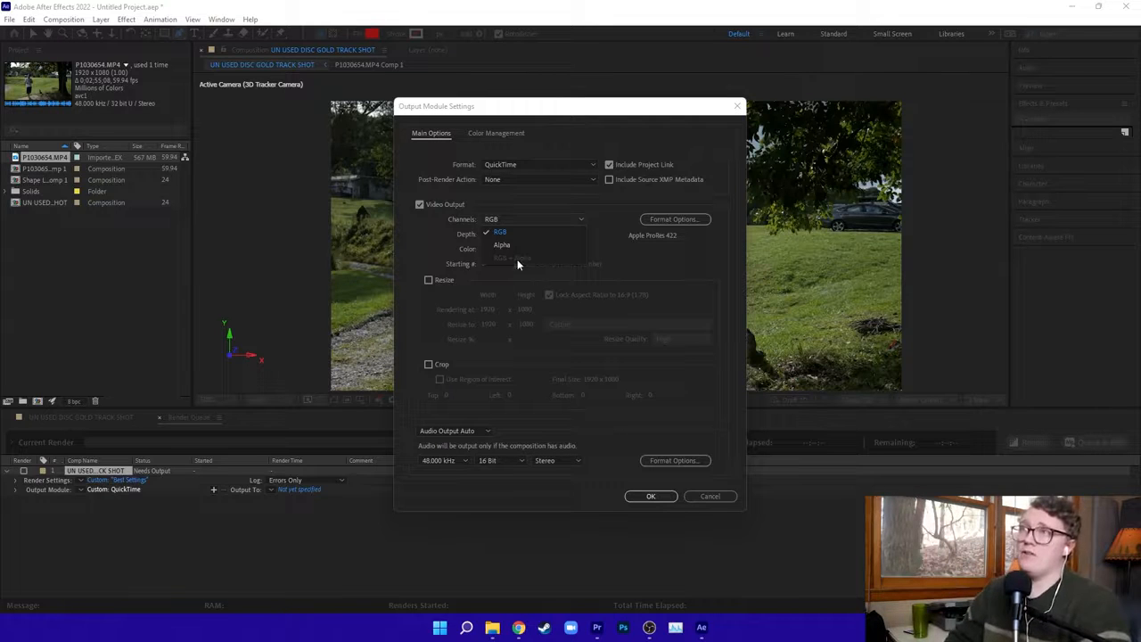
click(624, 243)
click(651, 496)
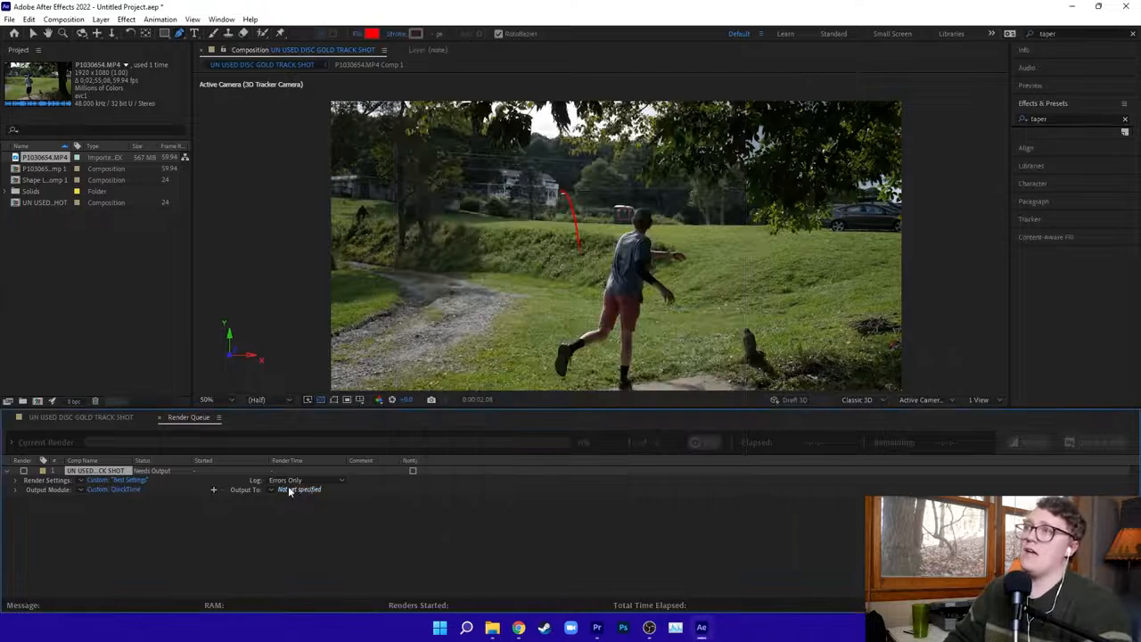
Save the output movie as "UN USED DISC GOLD TRACK SHOT final.mov" in Documents and start the render.
click(290, 490)
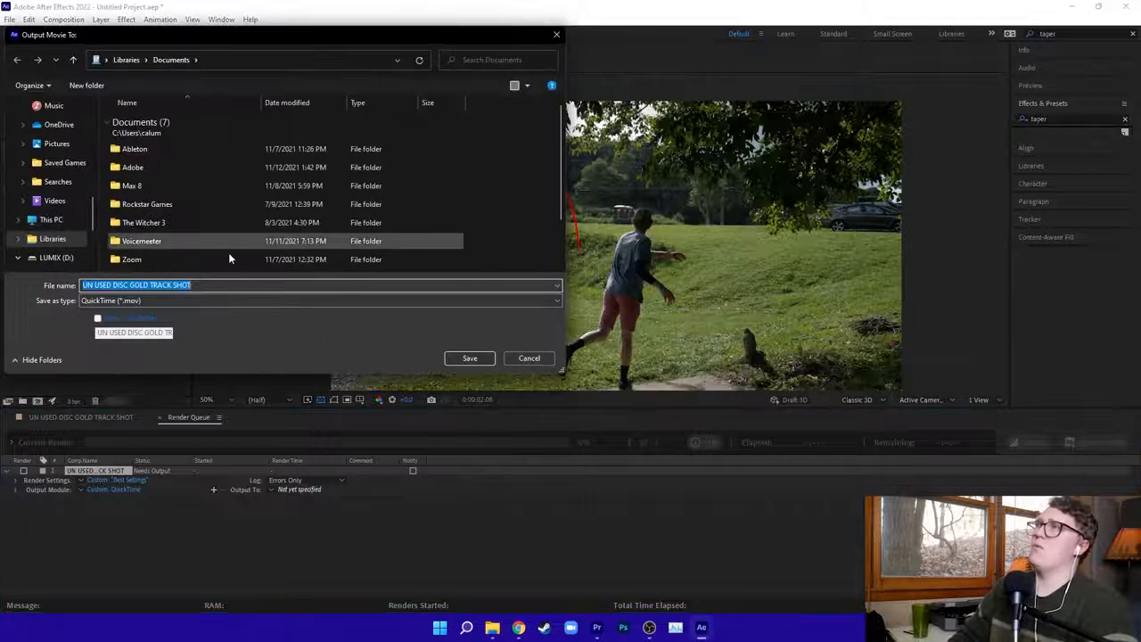
key(Return)
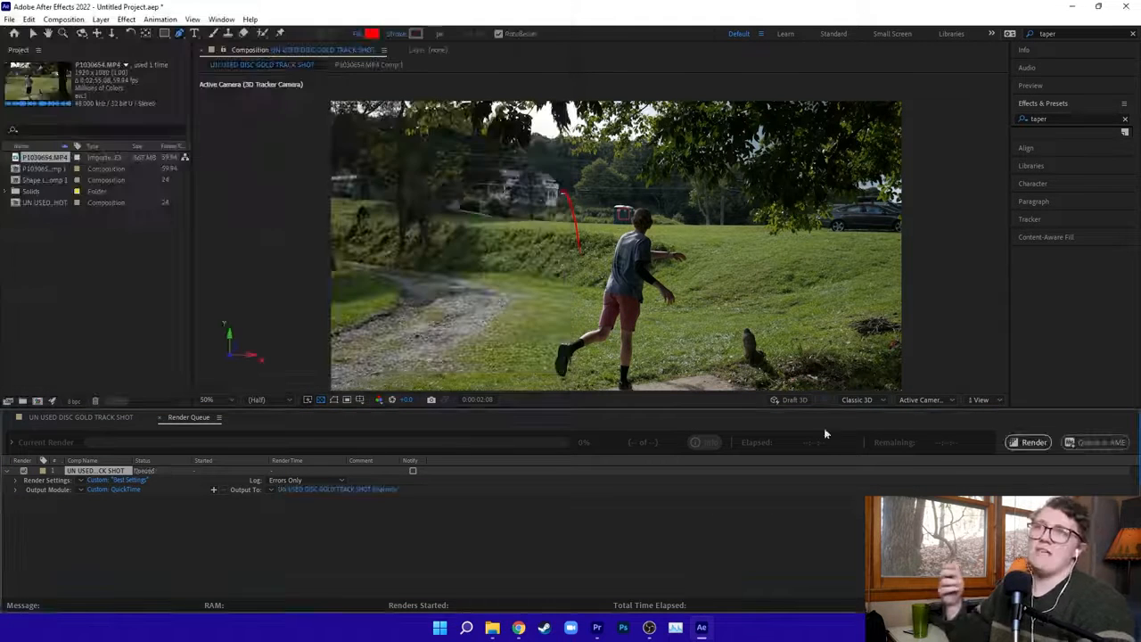
click(1041, 445)
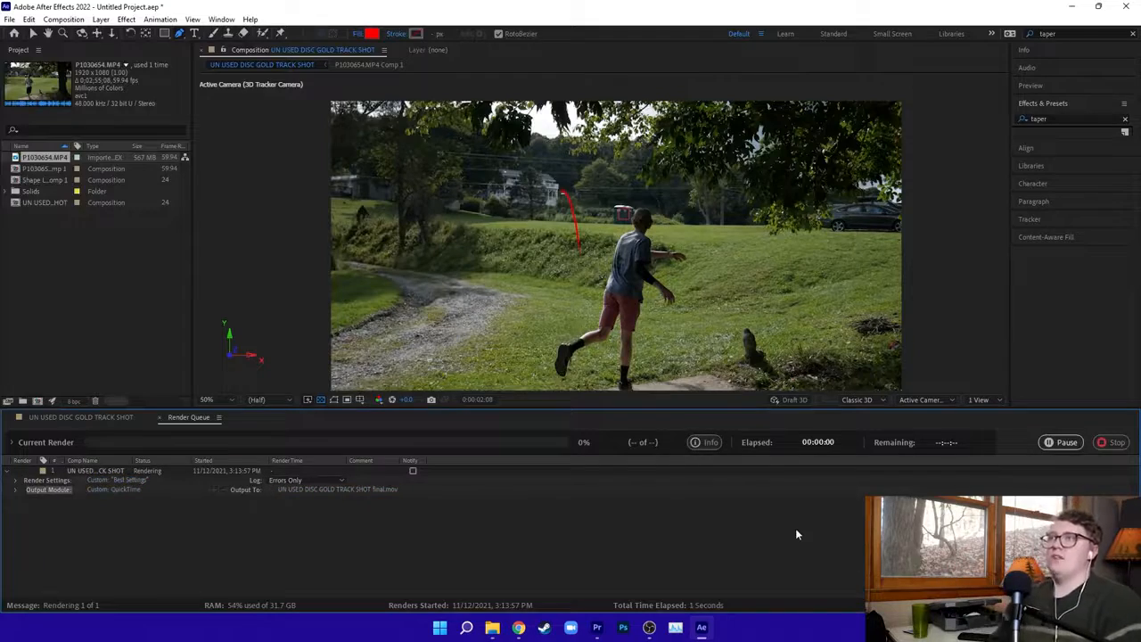